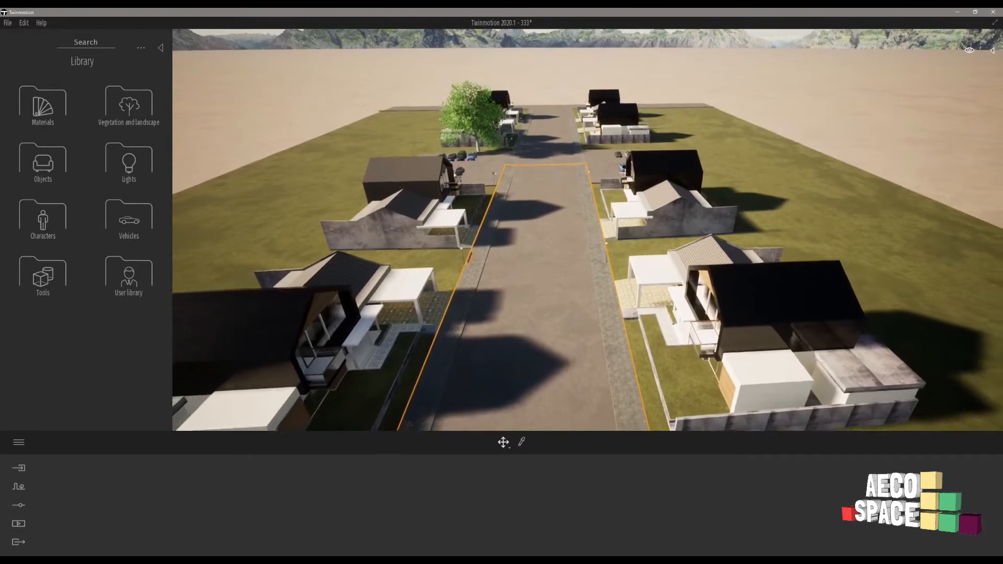
Browse the library to the Landscapes category under Vegetation and landscape.
key("s")
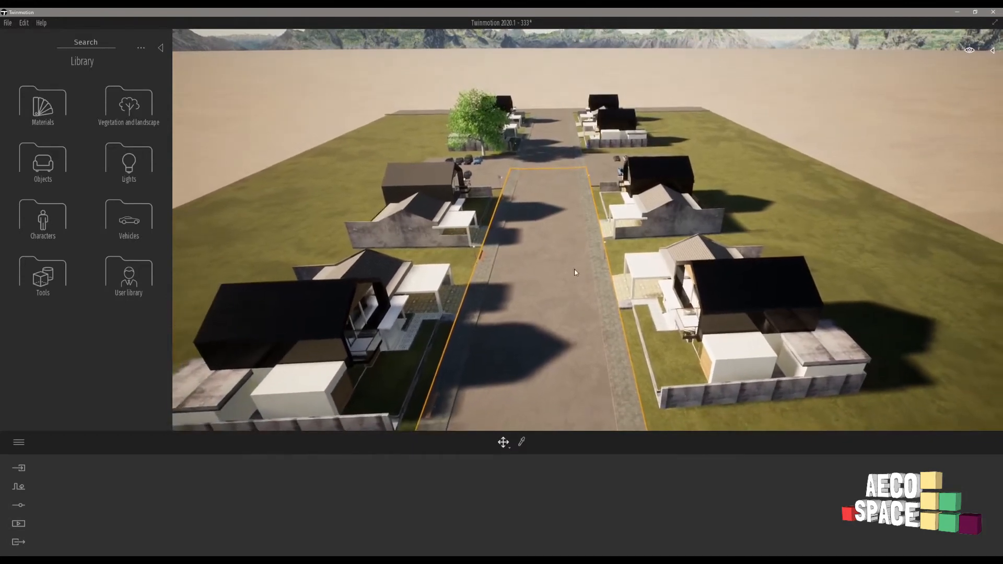
key("s")
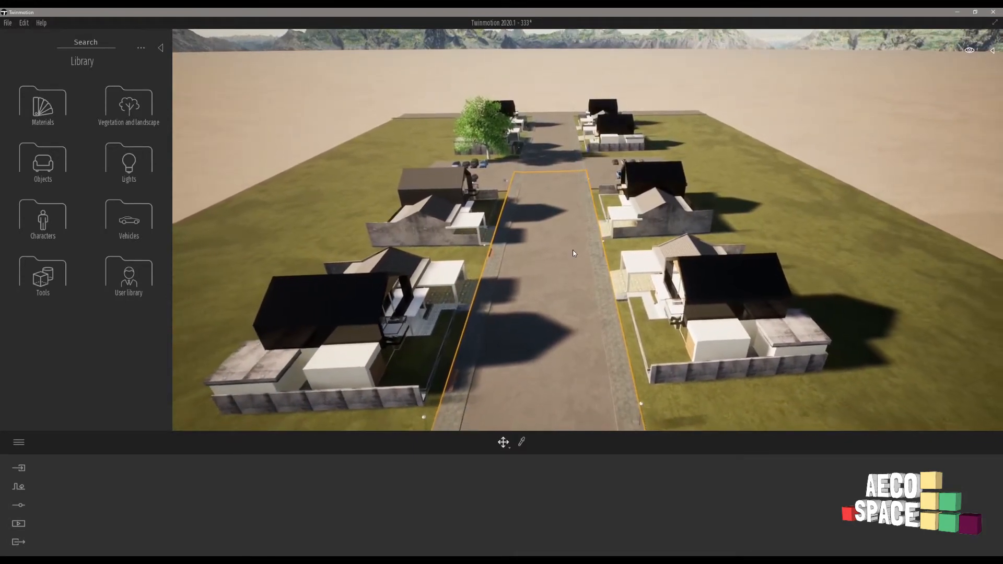
key("s")
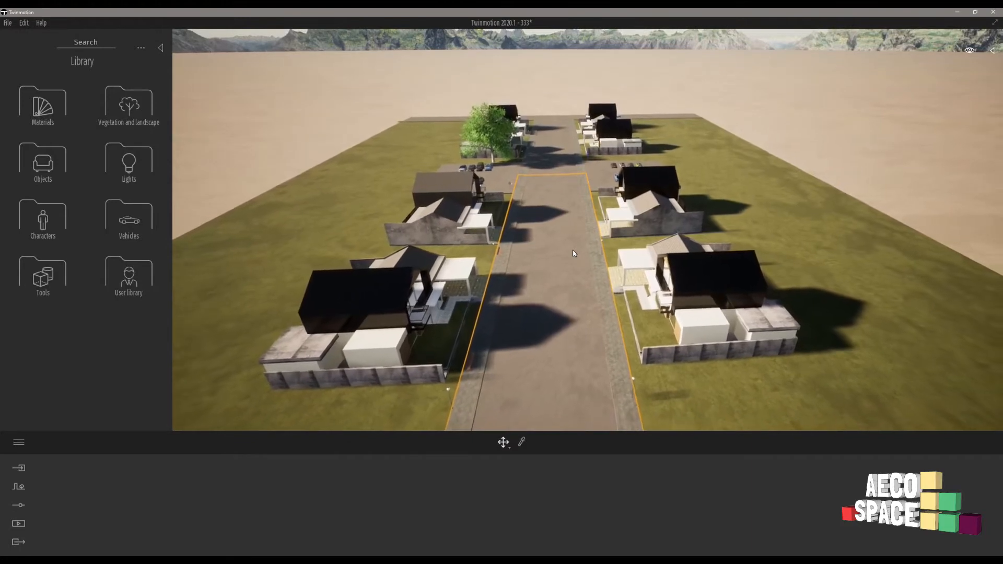
right_click_drag(552, 220, 556, 198)
key("s")
key("s")
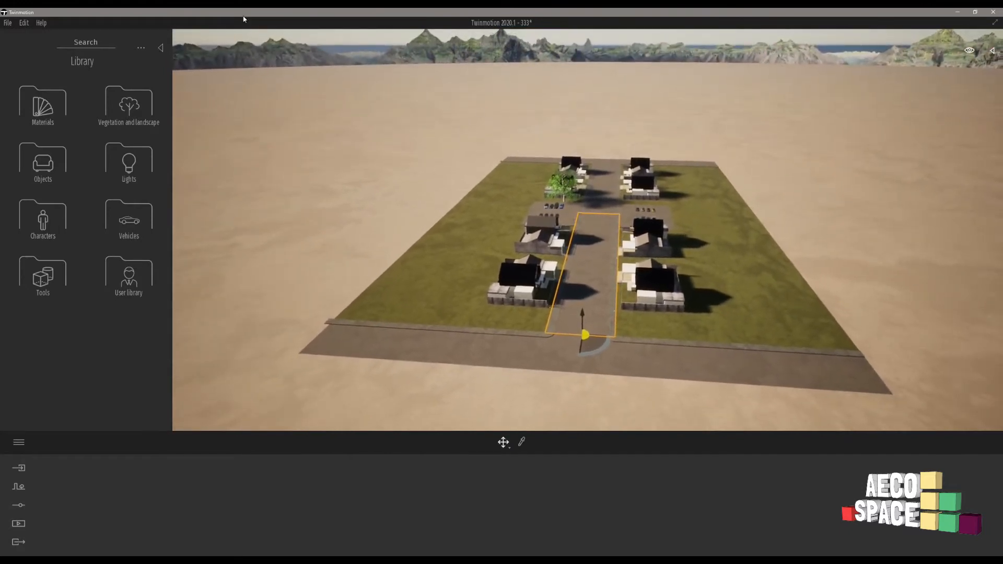
left_click(131, 112)
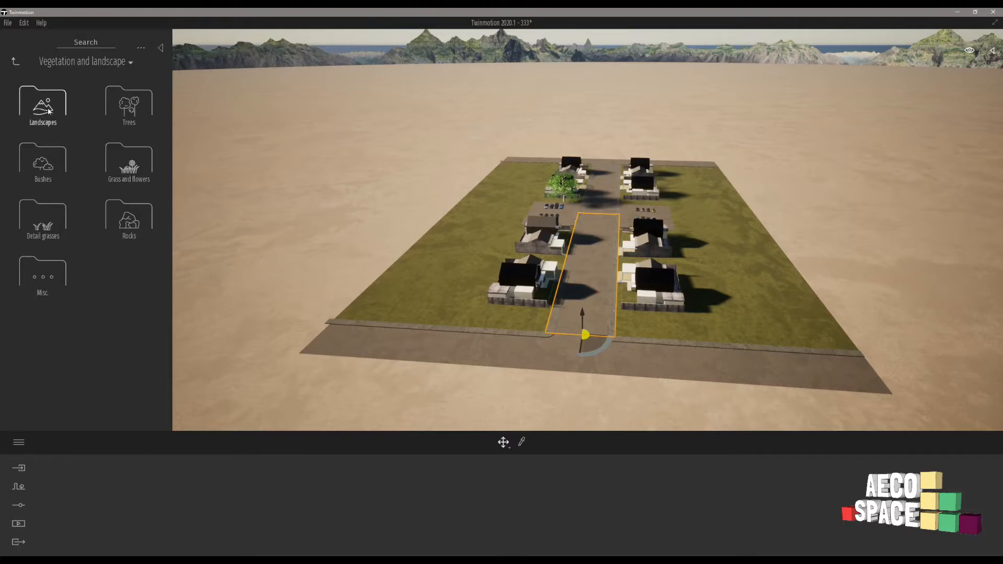
left_click(88, 103)
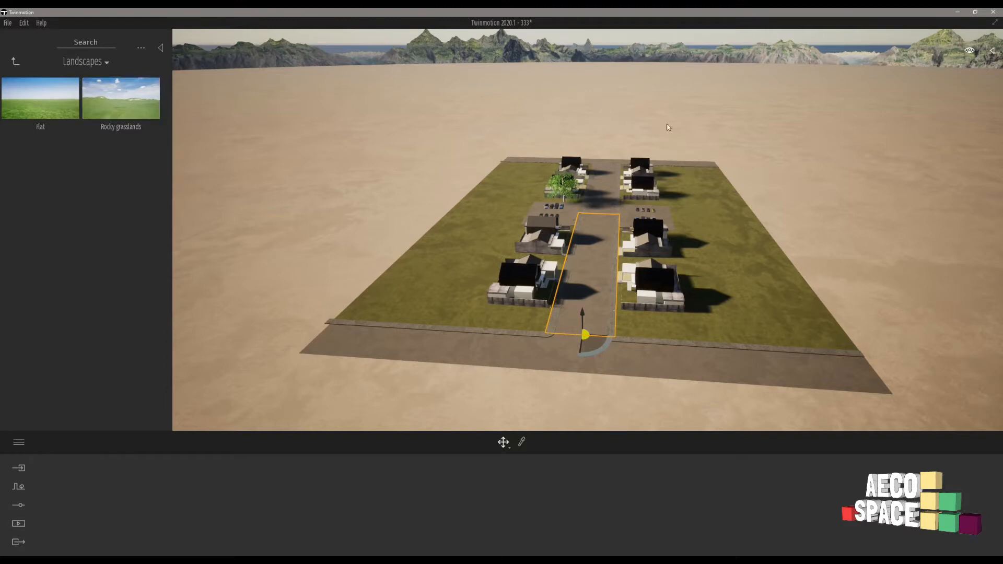
Delete the existing sandy landscape surrounding the housing site.
left_click(556, 250)
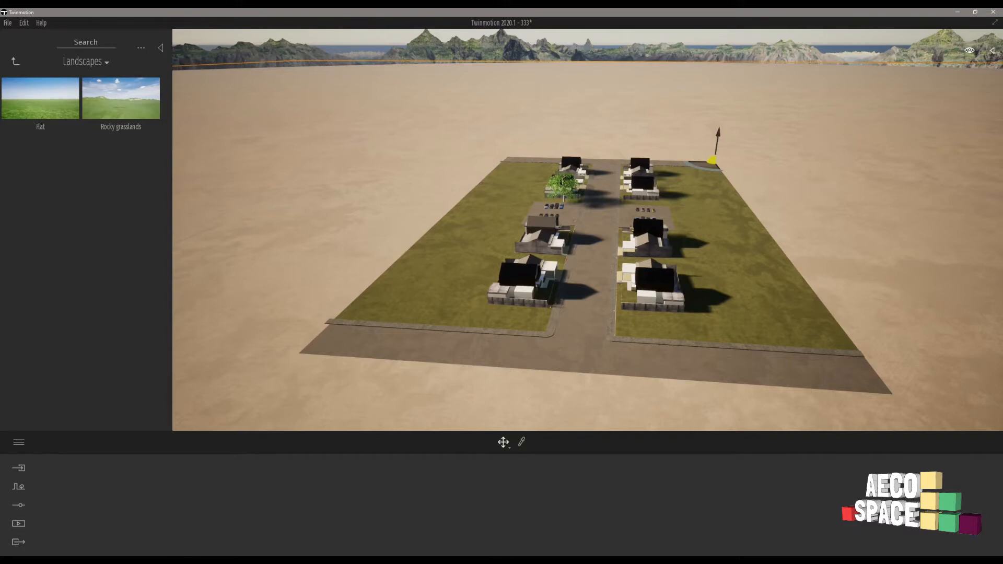
middle_click_drag(875, 170, 770, 202, "shift")
key("Delete")
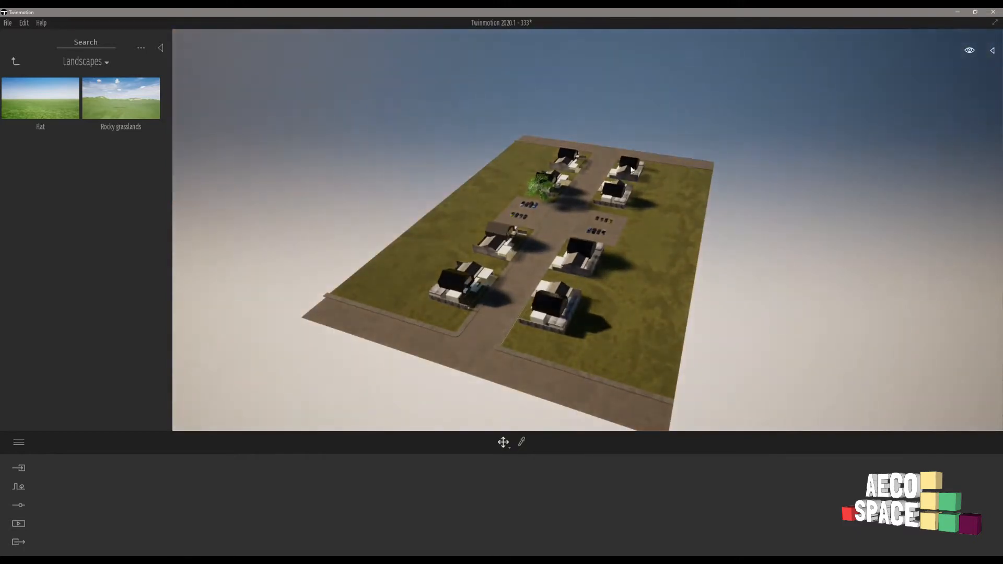
Add the Rocky grasslands landscape around the housing site and save the project.
middle_click_drag(631, 170, 711, 167, "shift")
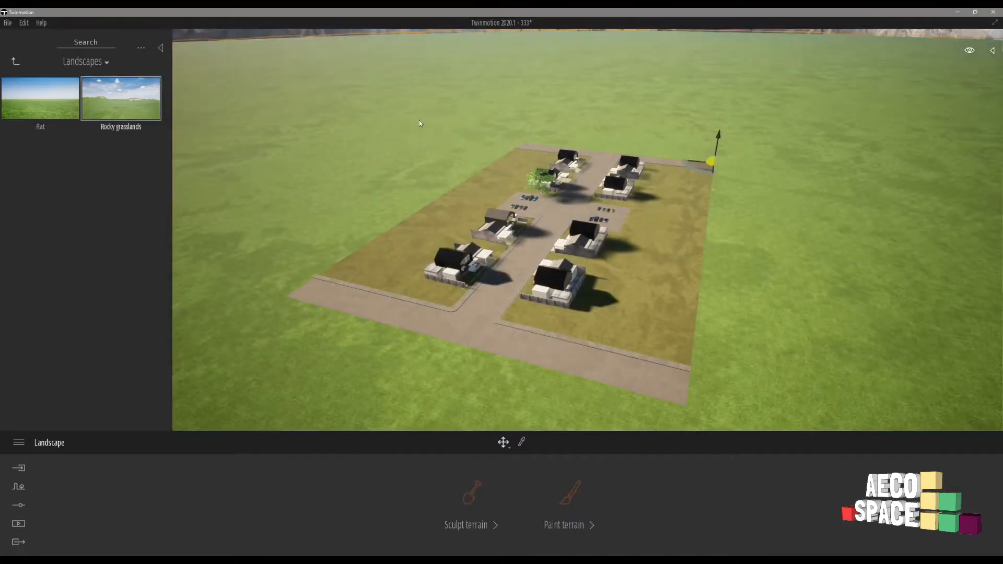
right_click_drag(587, 230, 562, 197)
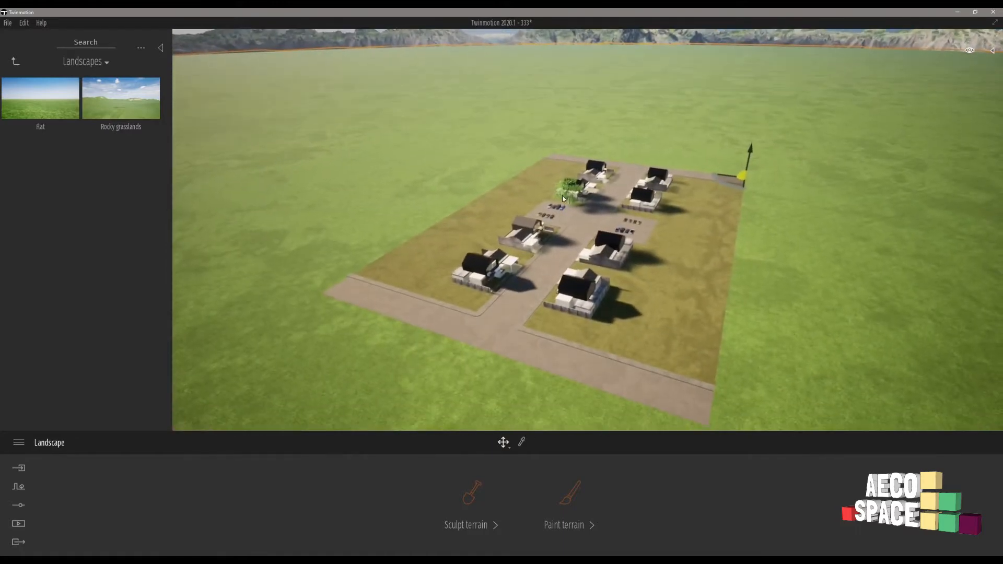
middle_click_drag(562, 198, 564, 214, "shift")
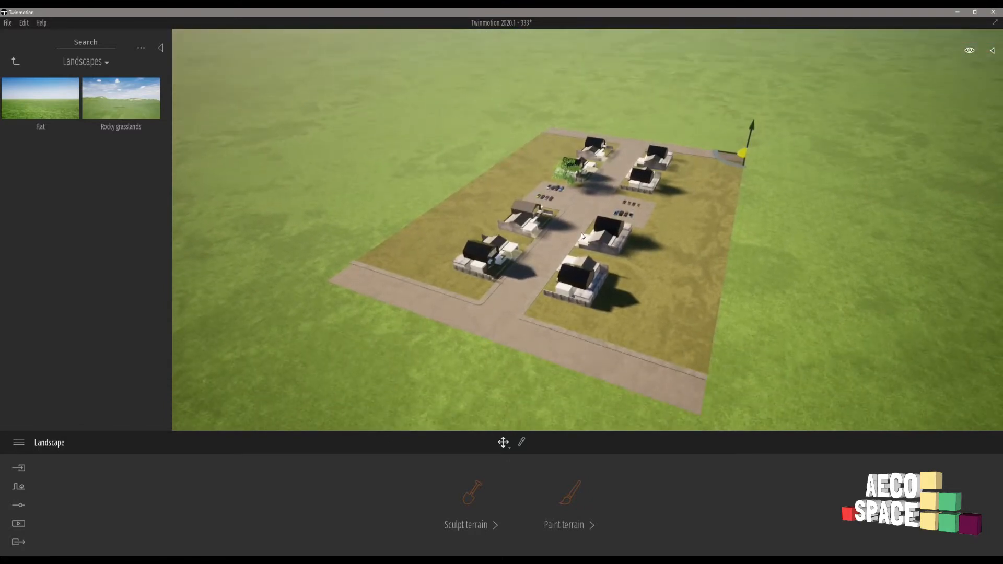
key("ctrl+s")
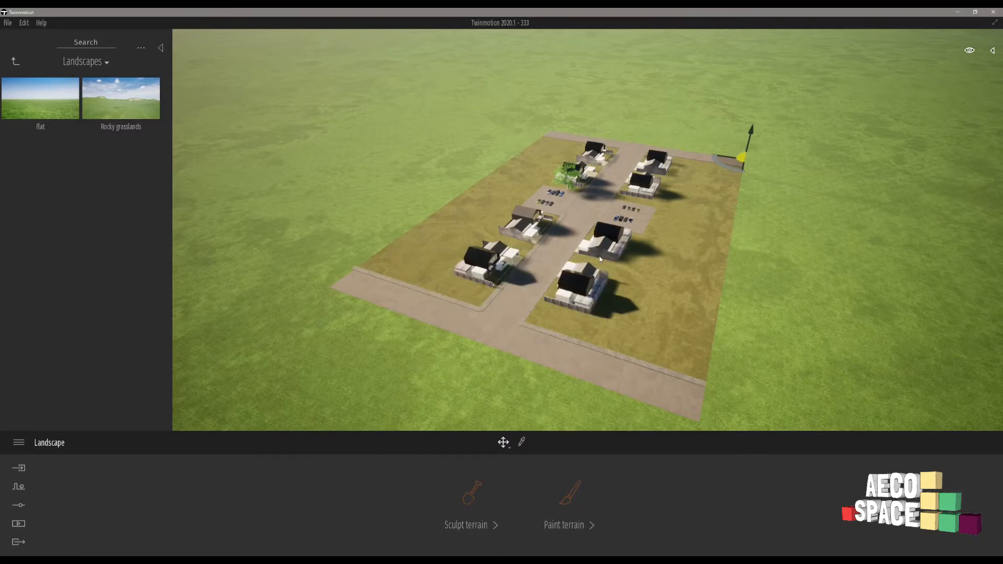
left_click(522, 256)
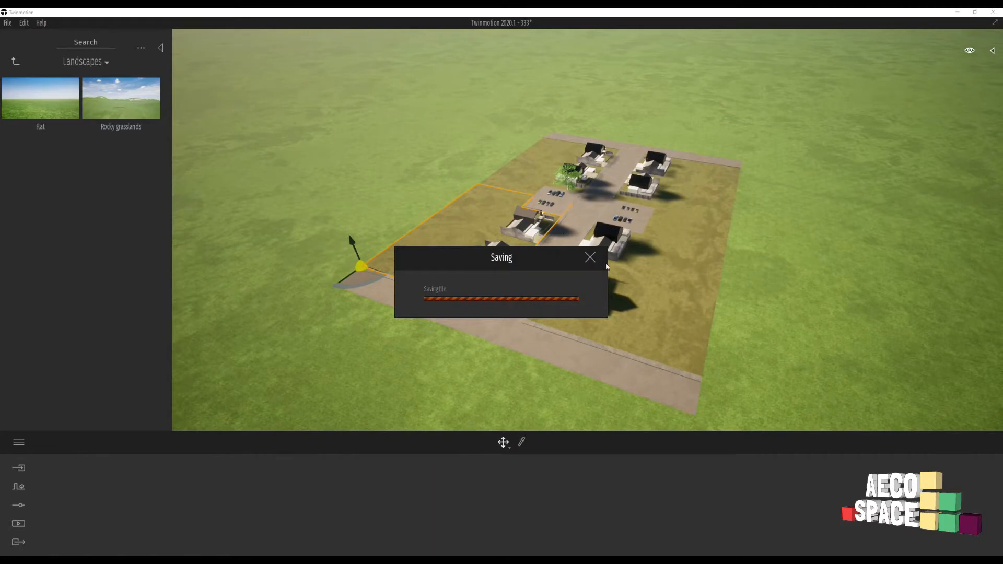
Start sculpting the grassland terrain with the brush diameter set to 81 m.
scroll(603, 278, "down", 4)
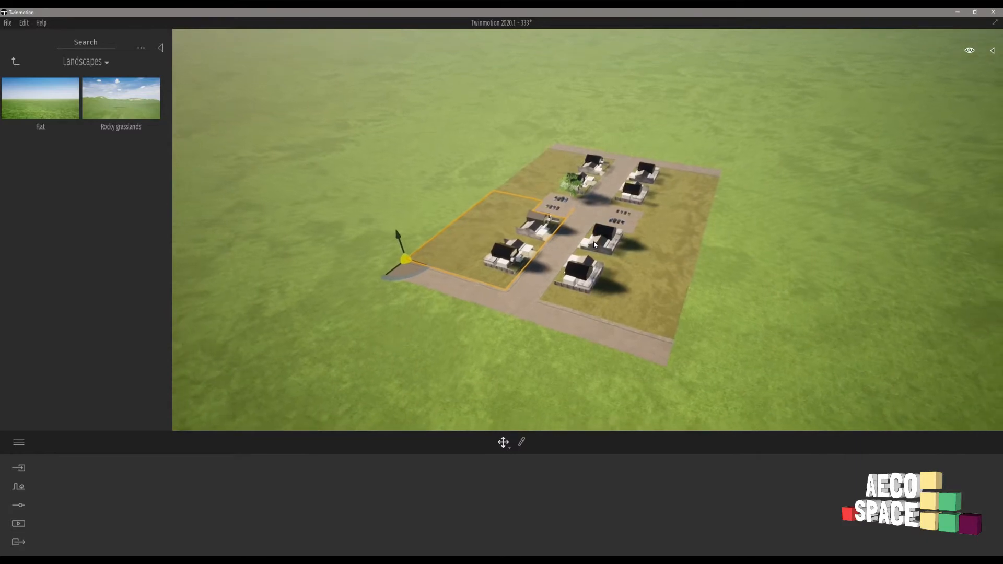
scroll(569, 218, "down", 3)
scroll(568, 217, "down", 2)
right_click_drag(556, 206, 514, 97)
middle_click_drag(587, 322, 601, 150)
left_click(723, 283)
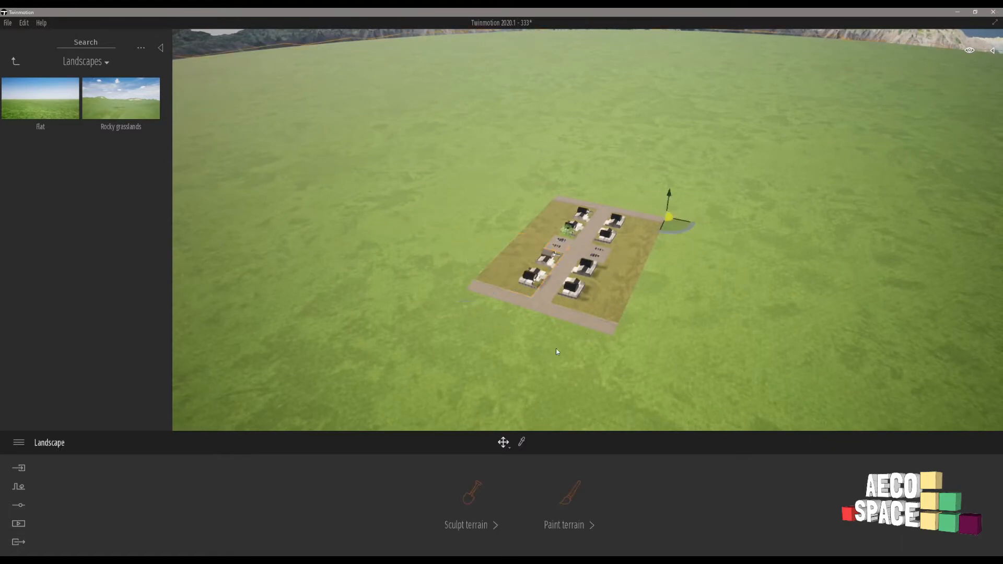
left_click(470, 491)
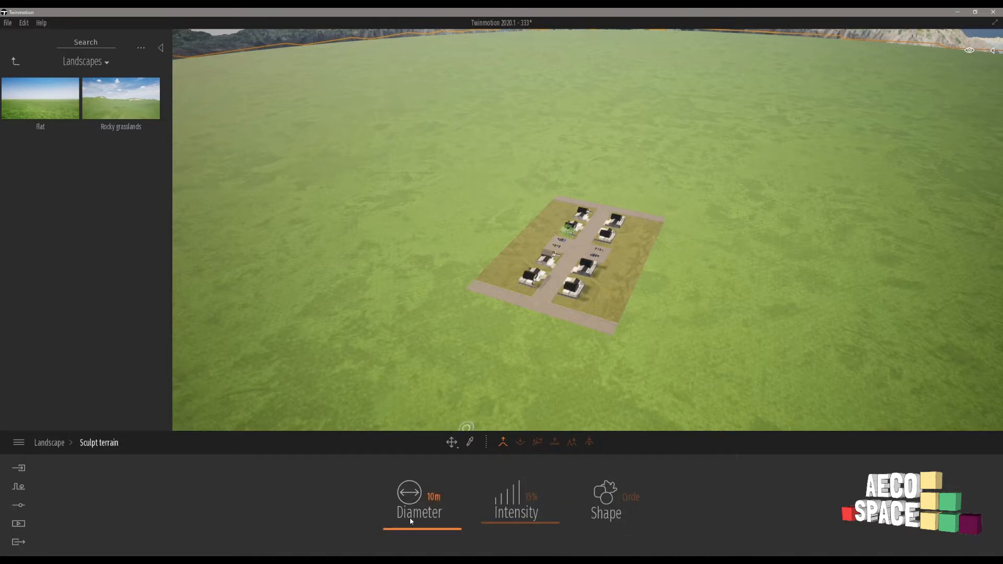
left_click_drag(411, 521, 485, 380)
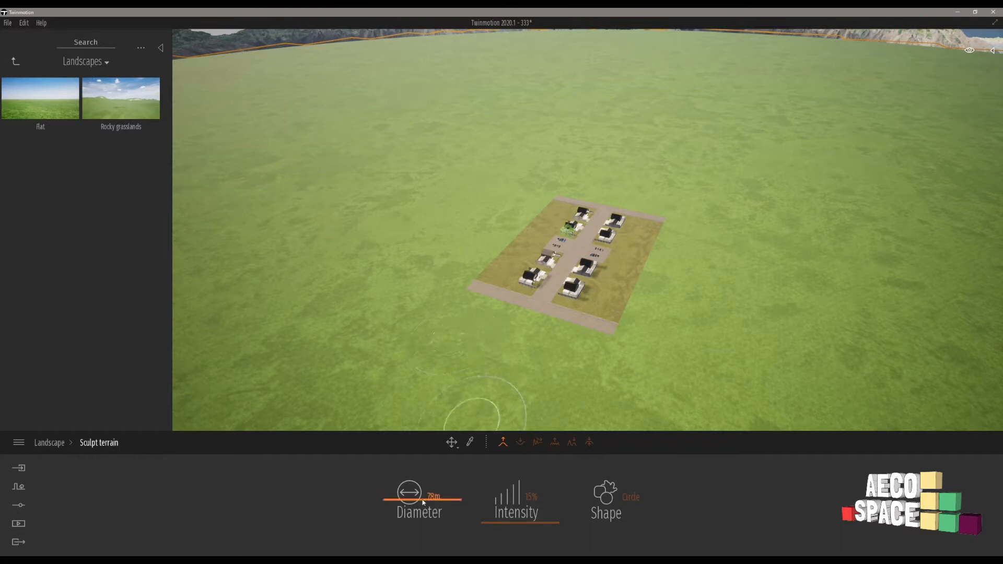
mouse_move(423, 498)
left_mouse_down()
mouse_move(423, 475)
mouse_move(423, 496)
left_mouse_up()
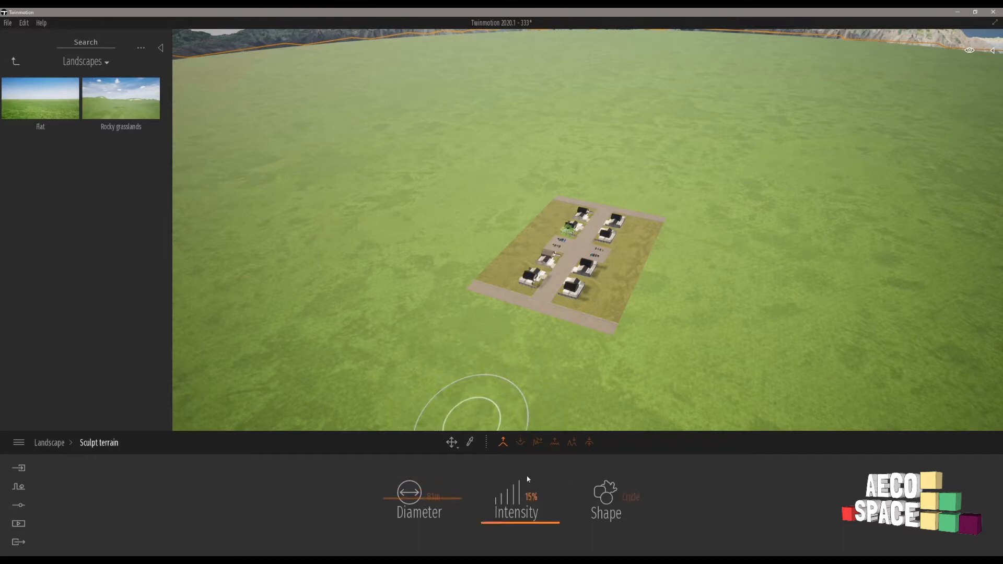
Raise a ring of hills around the whole housing site at 28% brush intensity.
left_click(502, 442)
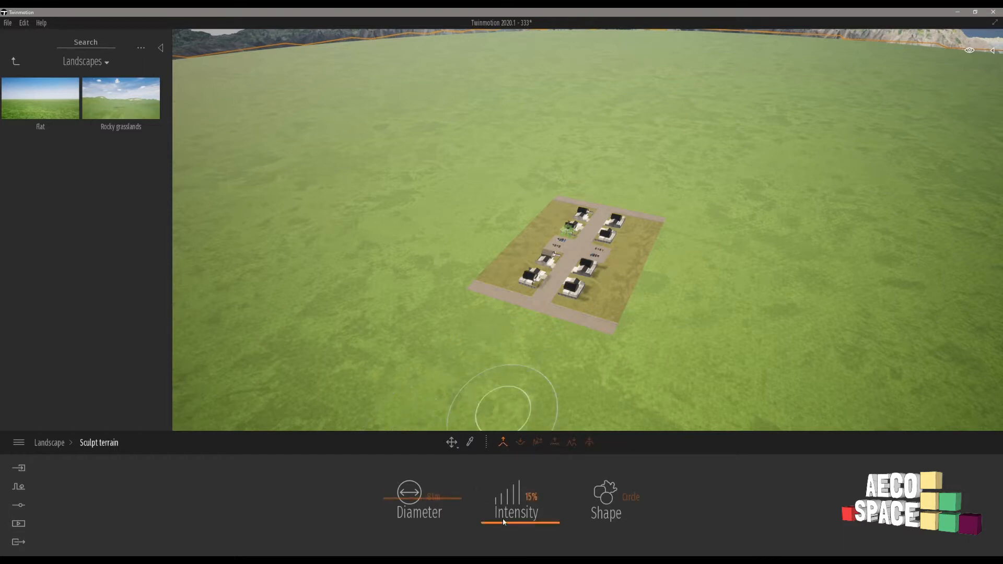
left_click_drag(505, 521, 506, 514)
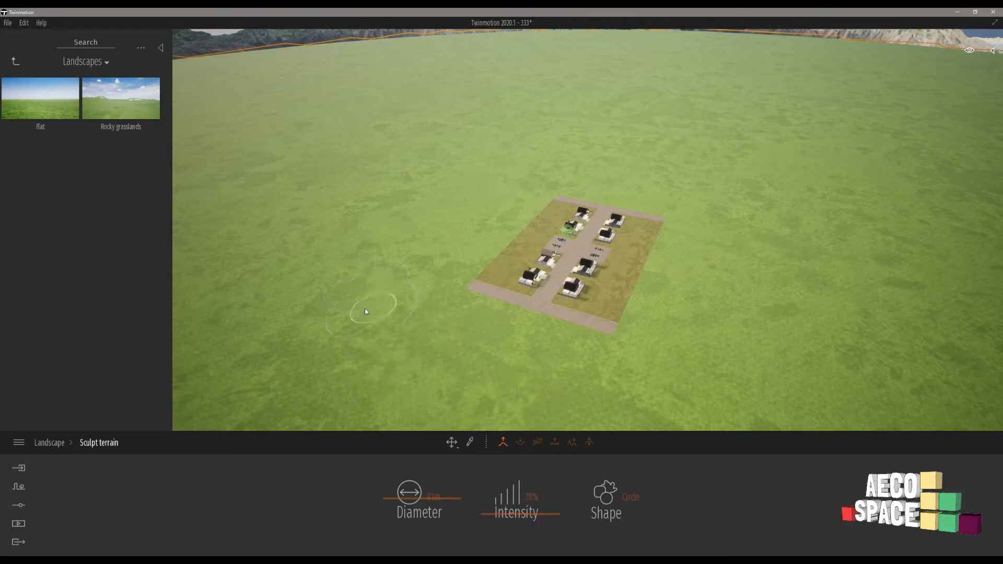
mouse_move(366, 312)
left_mouse_down()
mouse_move(421, 247)
mouse_move(472, 216)
left_mouse_up()
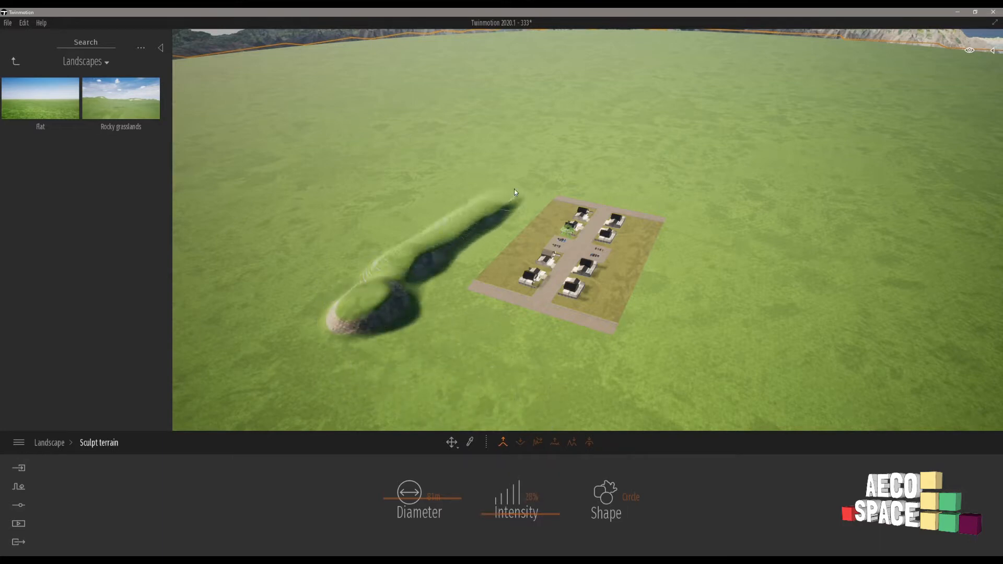
mouse_move(703, 296)
left_mouse_down()
mouse_move(634, 361)
mouse_move(380, 349)
mouse_move(387, 282)
mouse_move(538, 196)
mouse_move(612, 182)
left_mouse_up()
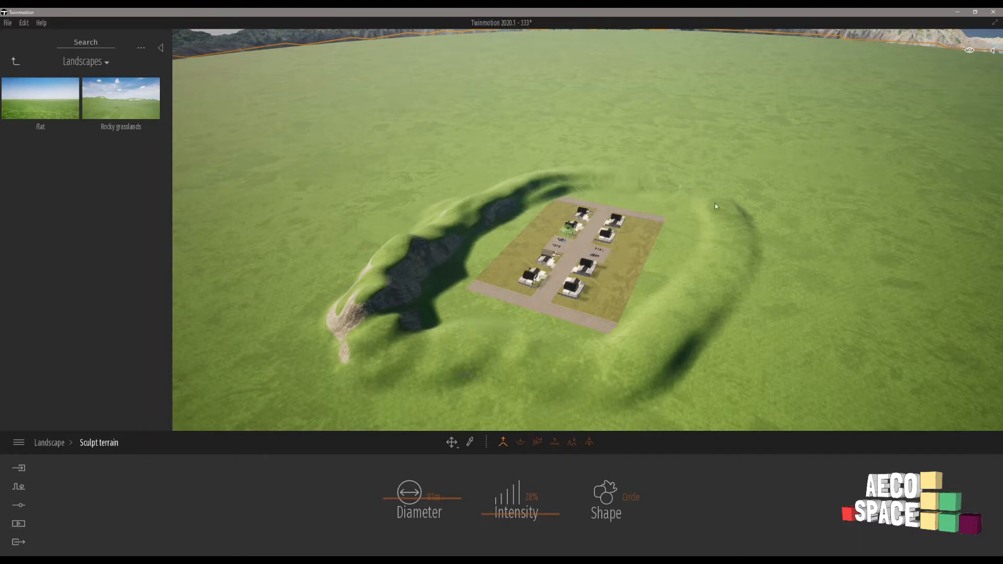
mouse_move(714, 205)
left_mouse_down()
mouse_move(696, 346)
mouse_move(512, 361)
mouse_move(430, 300)
mouse_move(455, 258)
mouse_move(506, 212)
mouse_move(613, 176)
left_mouse_up()
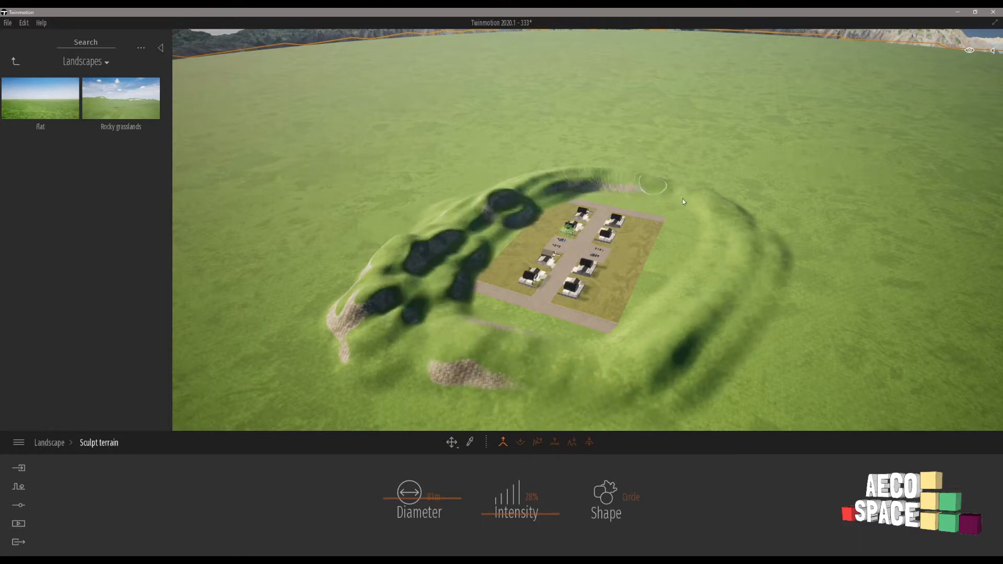
mouse_move(682, 198)
left_mouse_down()
mouse_move(715, 245)
mouse_move(664, 354)
mouse_move(449, 376)
mouse_move(332, 290)
left_mouse_up()
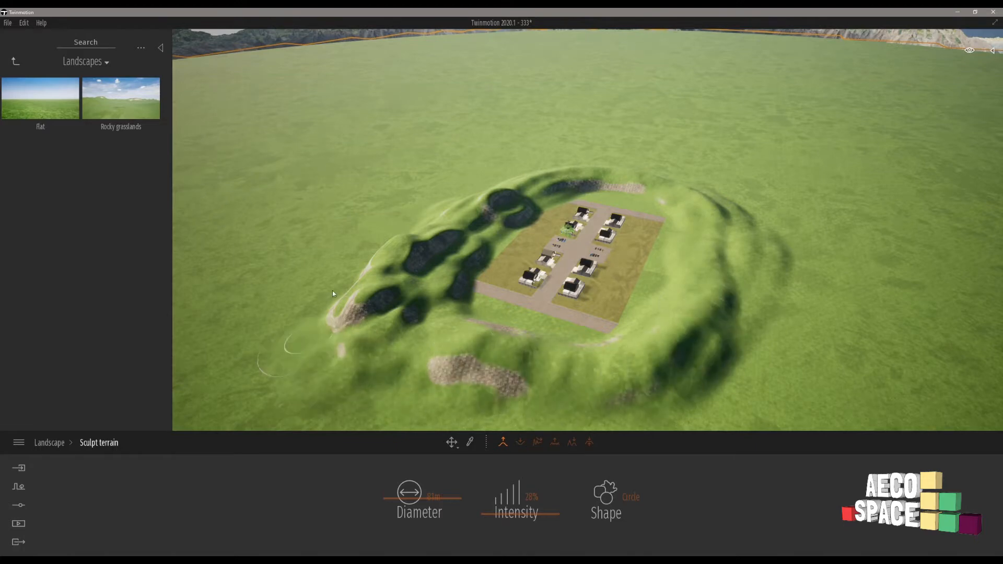
Dig into the terrain along the outer side of the hills beside the site, reducing the brush intensity to 15%.
left_click(520, 443)
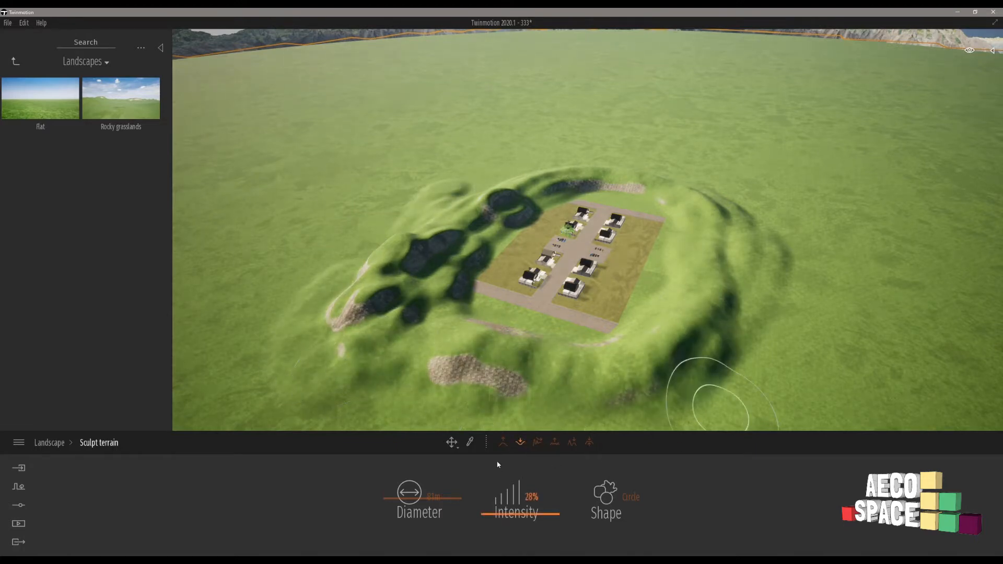
left_click_drag(809, 316, 792, 234)
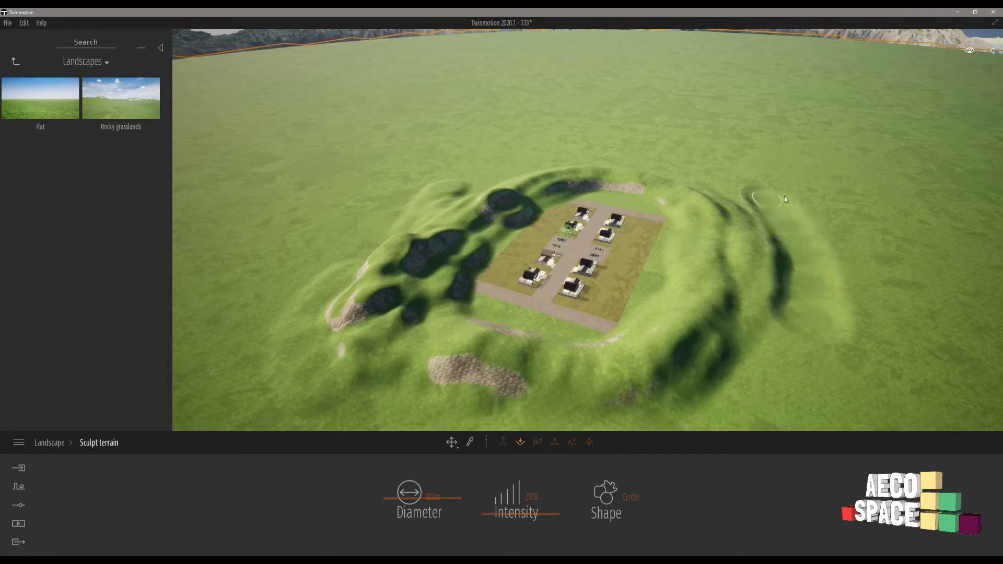
left_click_drag(506, 515, 507, 522)
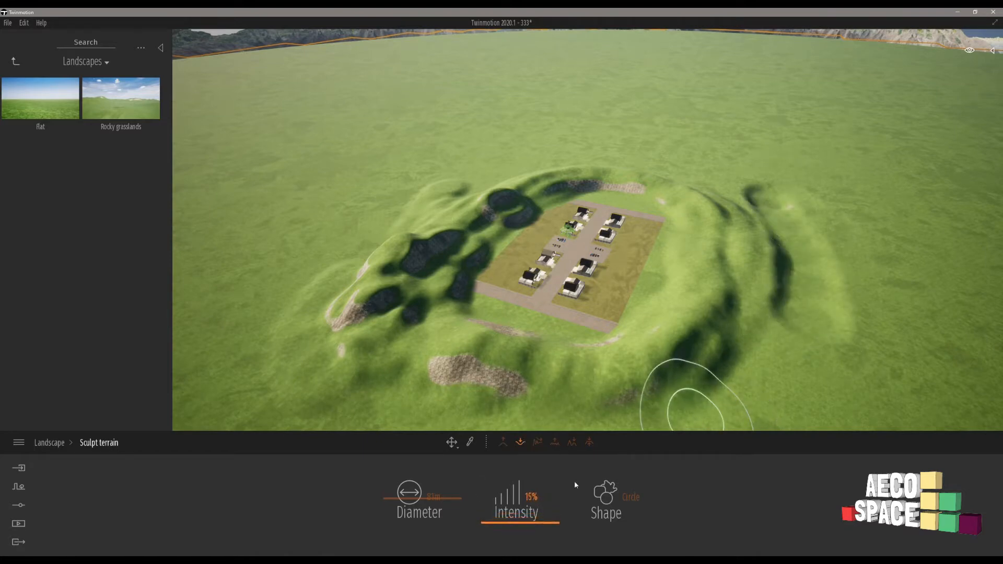
mouse_move(742, 367)
left_mouse_down()
mouse_move(776, 235)
mouse_move(828, 192)
left_mouse_up()
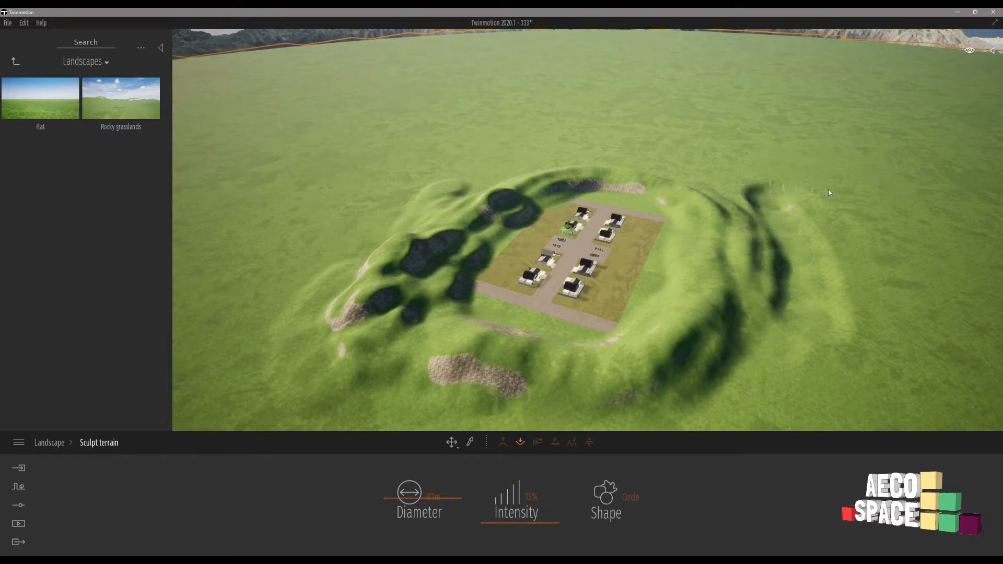
mouse_move(731, 189)
left_mouse_down()
mouse_move(843, 219)
mouse_move(838, 321)
mouse_move(743, 374)
mouse_move(836, 295)
mouse_move(734, 324)
mouse_move(731, 213)
left_mouse_up()
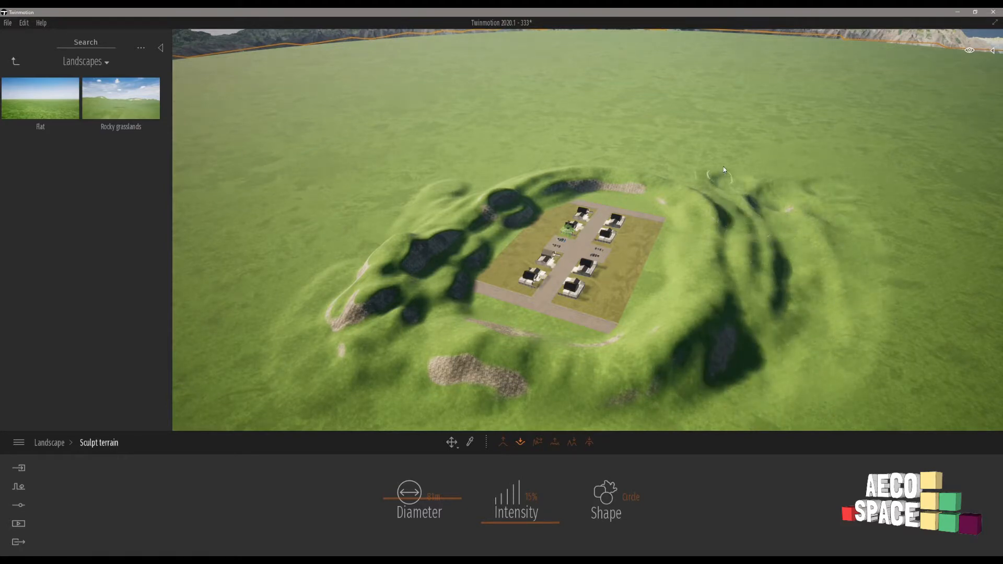
Smooth the steep and rocky parts of the hills around the site at 39% brush intensity.
left_click(537, 441)
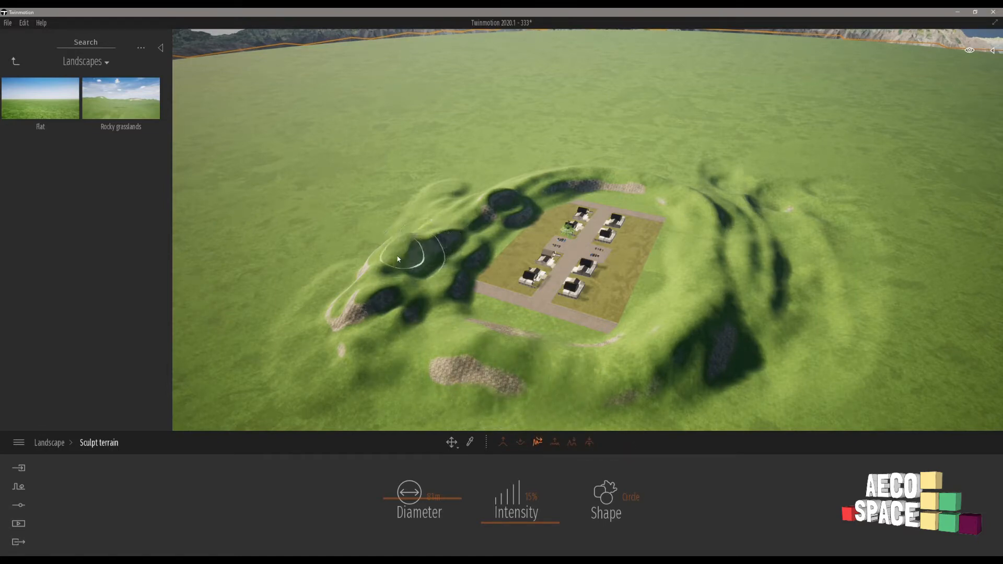
mouse_move(515, 515)
left_mouse_down()
mouse_move(515, 497)
mouse_move(515, 506)
left_mouse_up()
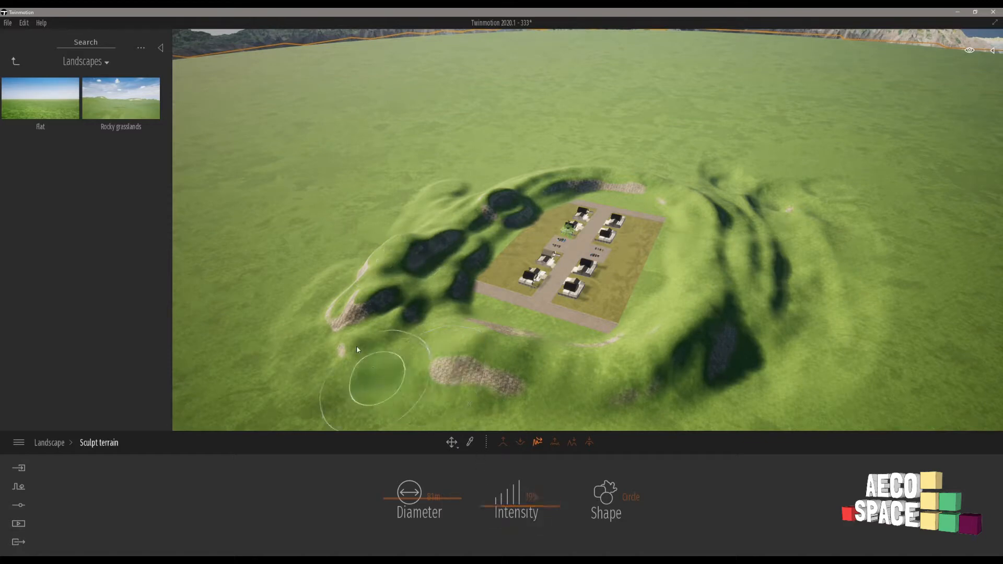
mouse_move(356, 348)
left_mouse_down()
mouse_move(357, 302)
mouse_move(435, 228)
left_mouse_up()
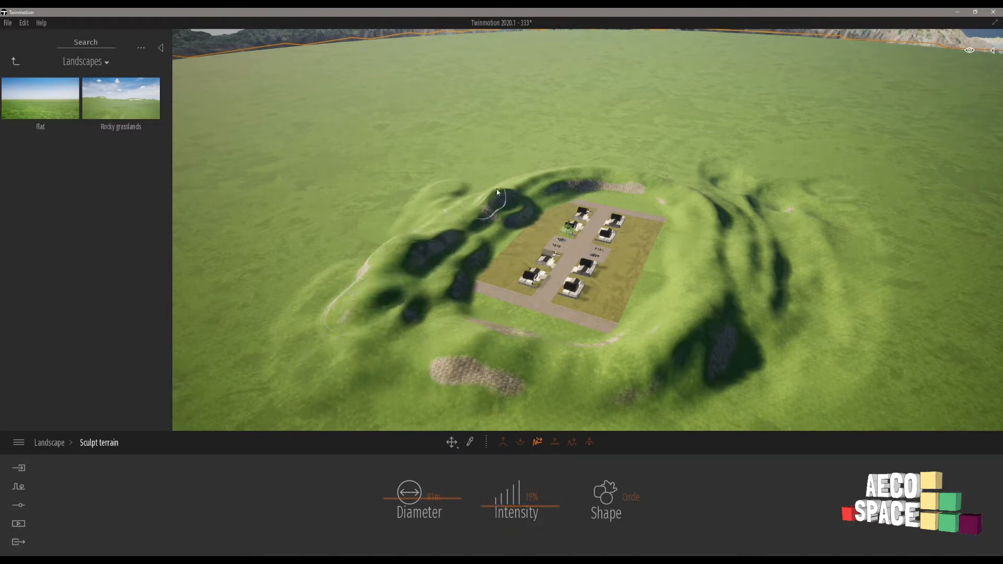
left_click_drag(497, 192, 630, 176)
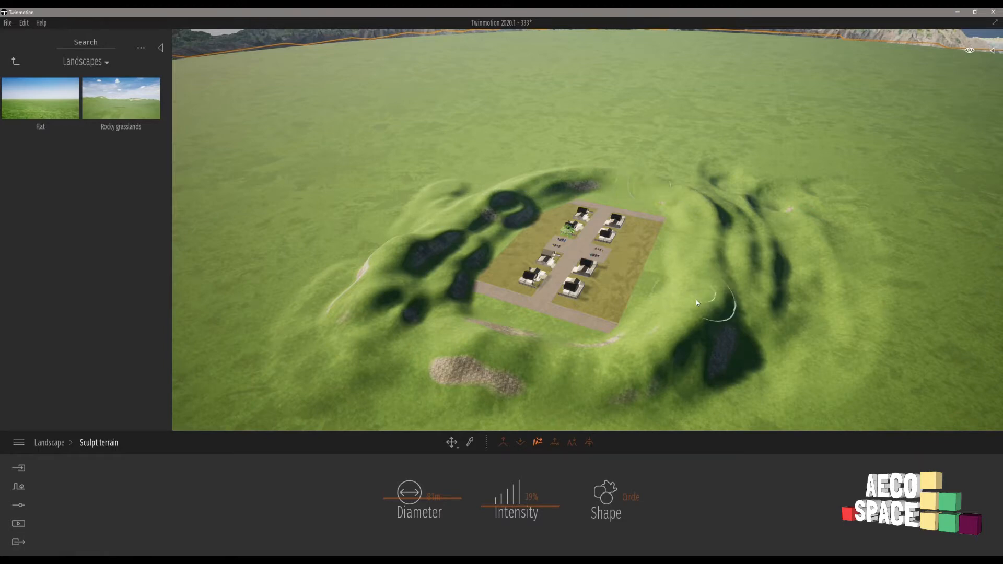
mouse_move(696, 302)
left_mouse_down()
mouse_move(717, 357)
mouse_move(455, 365)
mouse_move(553, 385)
mouse_move(623, 339)
left_mouse_up()
mouse_move(493, 332)
left_mouse_down()
mouse_move(443, 309)
mouse_move(700, 303)
mouse_move(720, 225)
mouse_move(535, 195)
mouse_move(403, 257)
mouse_move(421, 356)
mouse_move(761, 325)
left_mouse_up()
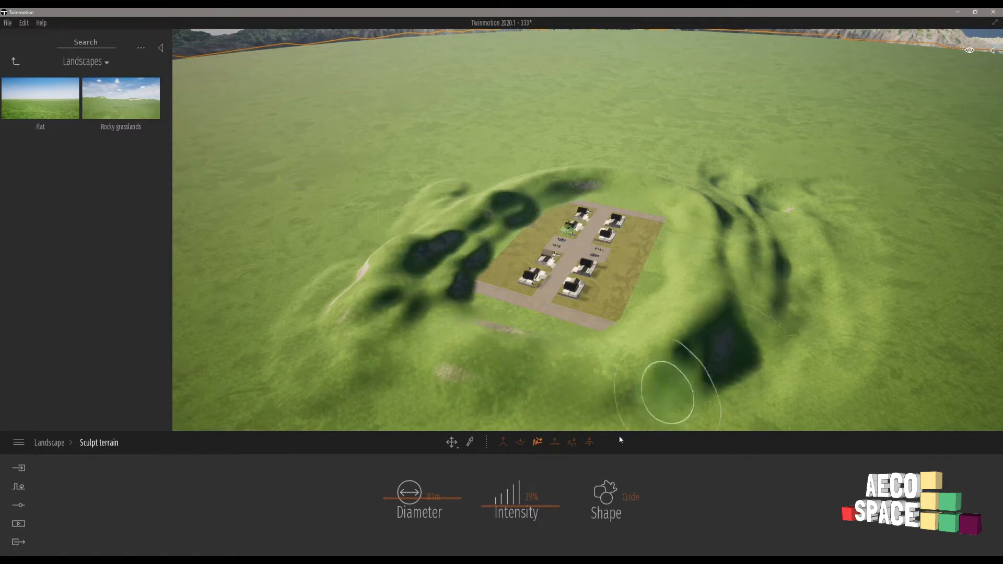
Roughen the hills around the housing site into steep rocky peaks at 39% intensity, enlarging the brush diameter to 115 m.
left_click(555, 443)
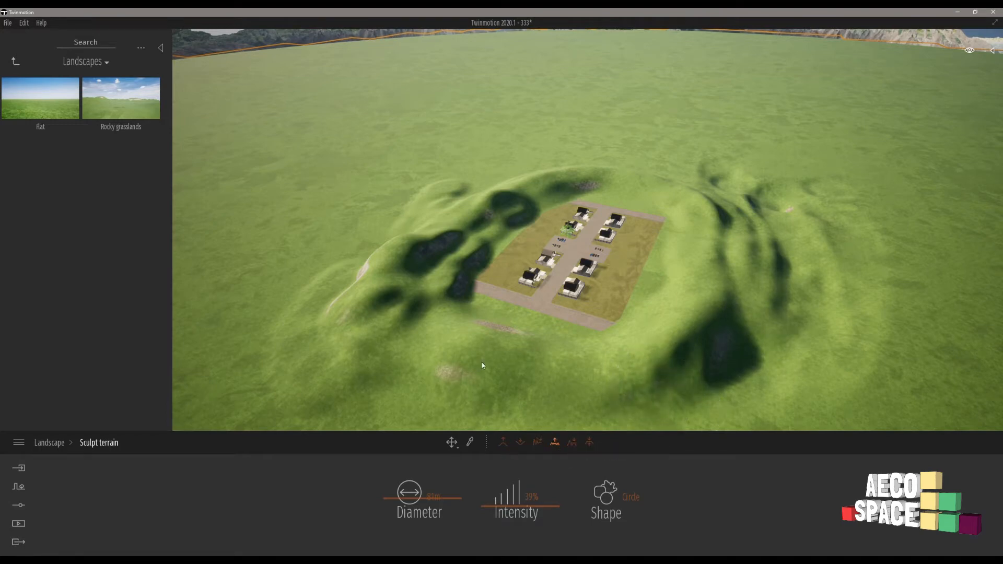
mouse_move(439, 378)
left_mouse_down()
mouse_move(388, 359)
mouse_move(378, 292)
mouse_move(387, 292)
left_mouse_up()
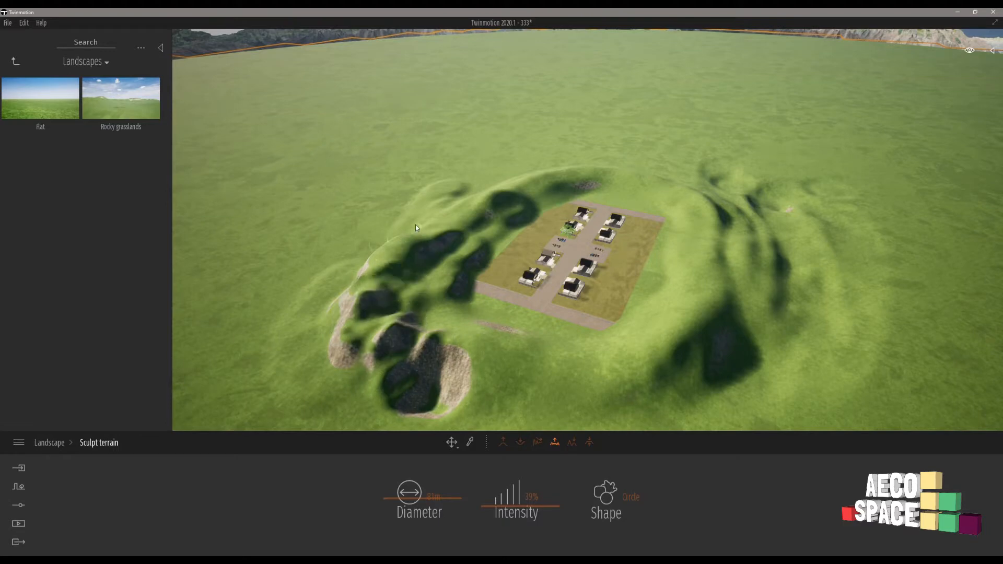
left_click_drag(417, 495, 418, 481)
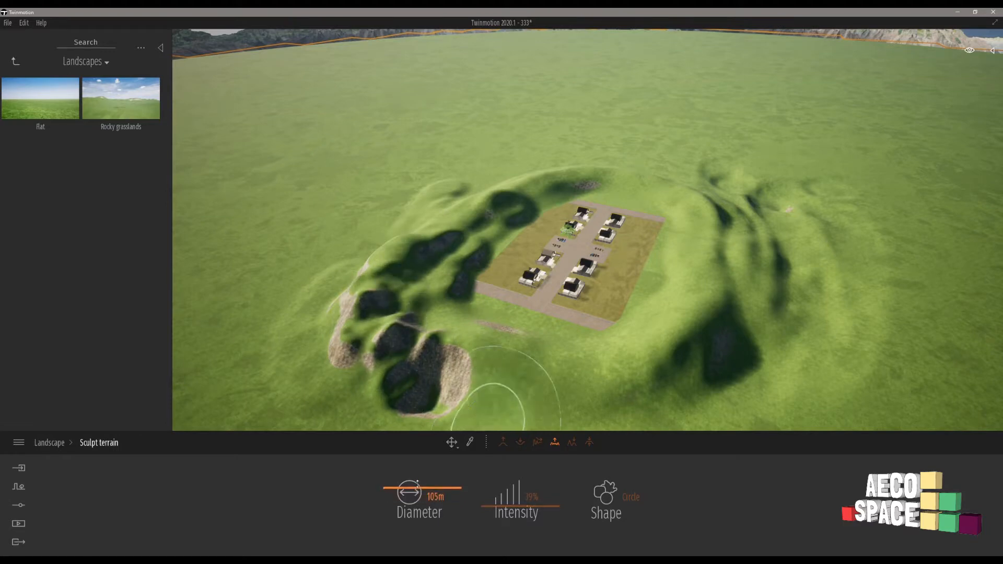
mouse_move(366, 293)
left_mouse_down()
mouse_move(396, 222)
mouse_move(494, 189)
left_mouse_up()
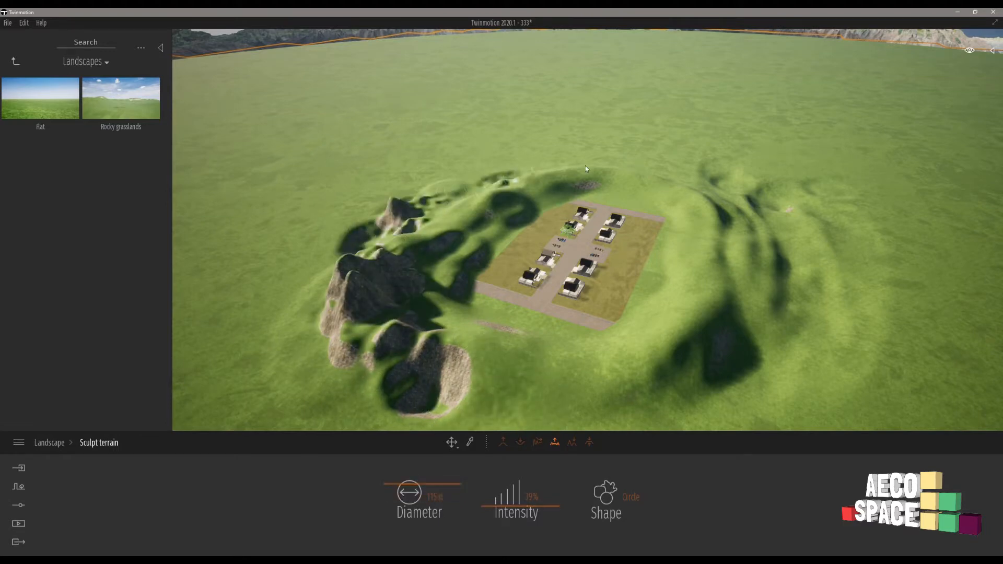
mouse_move(586, 169)
left_mouse_down()
mouse_move(662, 178)
mouse_move(726, 214)
mouse_move(689, 296)
mouse_move(725, 255)
mouse_move(710, 347)
mouse_move(707, 283)
mouse_move(638, 337)
mouse_move(551, 355)
mouse_move(464, 337)
mouse_move(401, 293)
mouse_move(393, 265)
left_mouse_up()
key("ctrl+z")
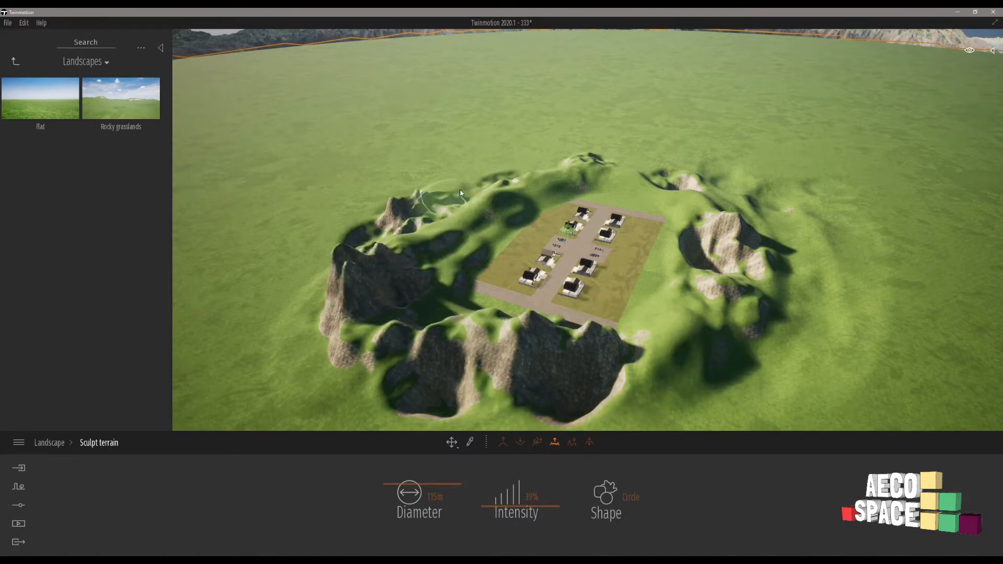
middle_click_drag(699, 252, 690, 252, "shift")
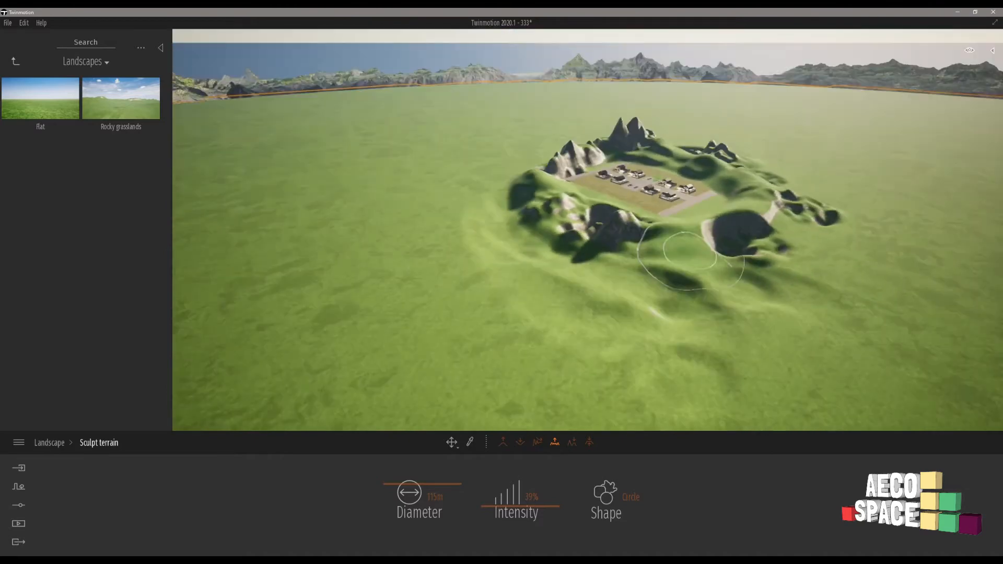
scroll(731, 230, "up", 3)
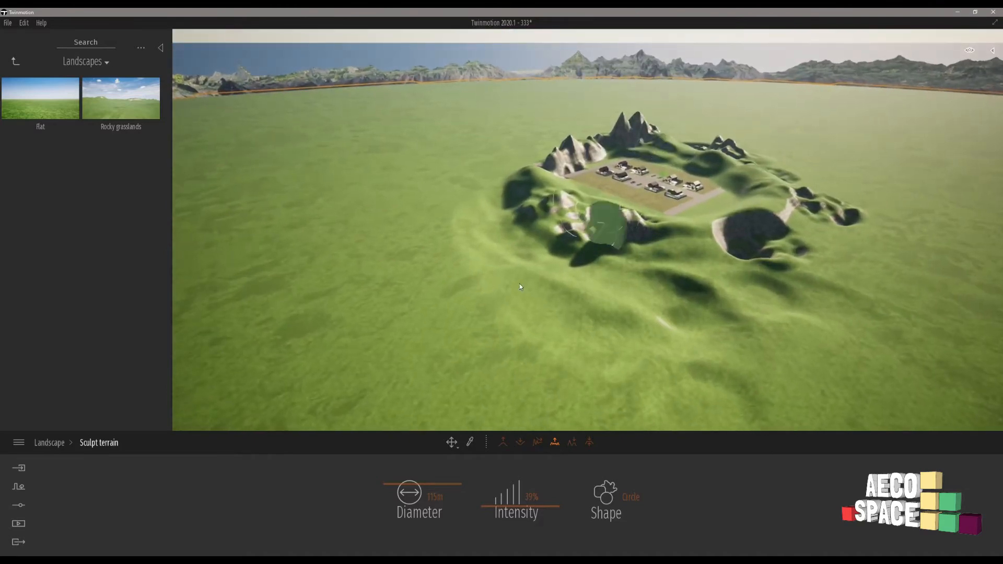
Wear down the rocky hills along one side of the site with a 123 m brush at 11% intensity.
left_click(571, 443)
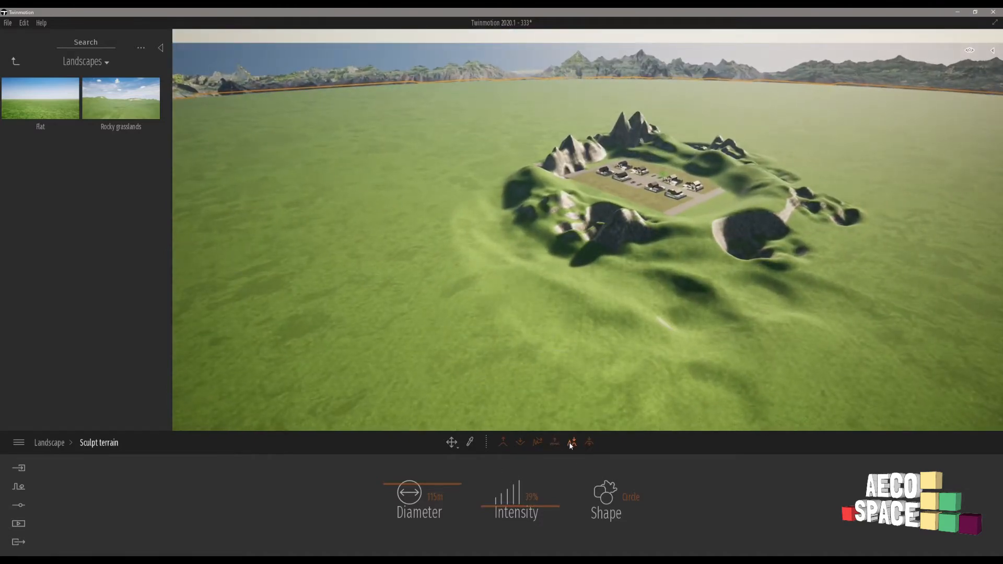
left_click(588, 443)
middle_click_drag(724, 281, 732, 300, "shift")
left_click_drag(414, 495, 416, 492)
left_click_drag(626, 257, 611, 220)
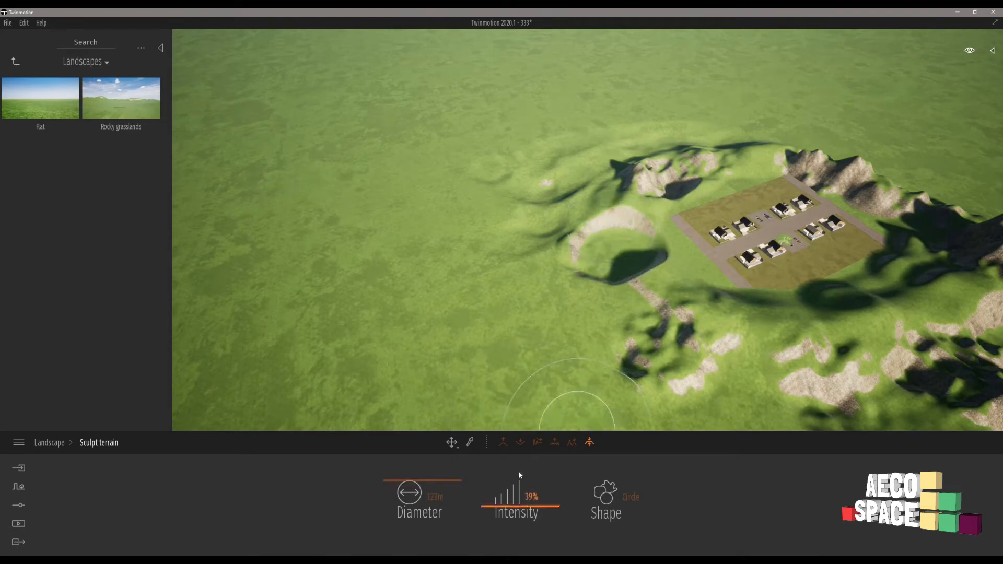
left_click_drag(526, 519, 496, 520)
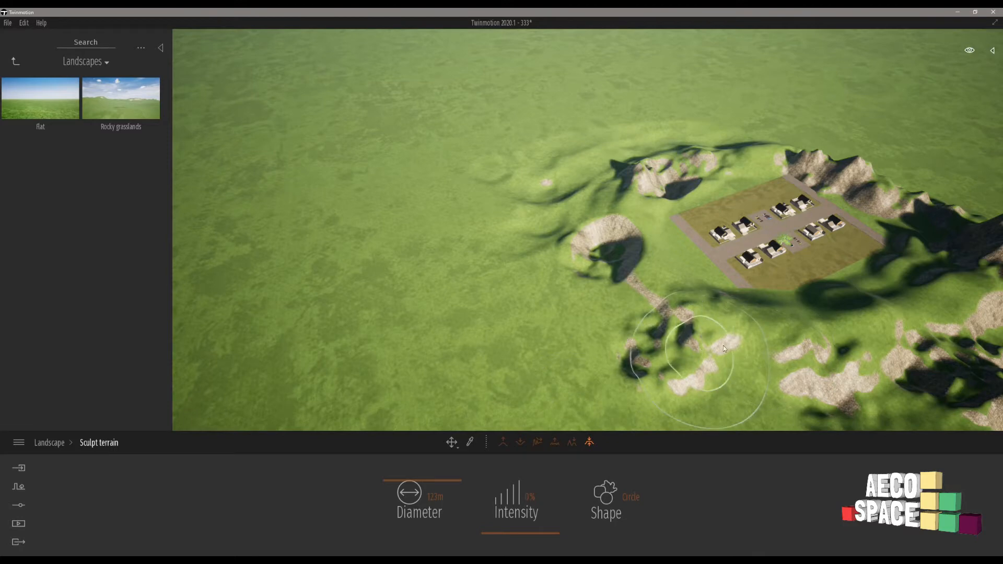
left_click(521, 521)
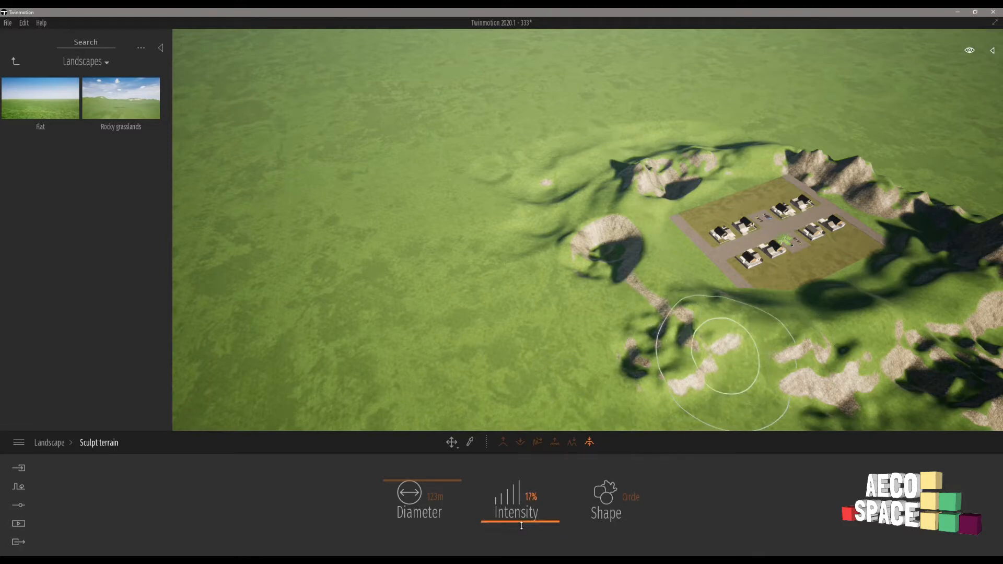
mouse_move(754, 331)
left_mouse_down()
mouse_move(662, 302)
mouse_move(596, 209)
mouse_move(658, 164)
mouse_move(829, 140)
left_mouse_up()
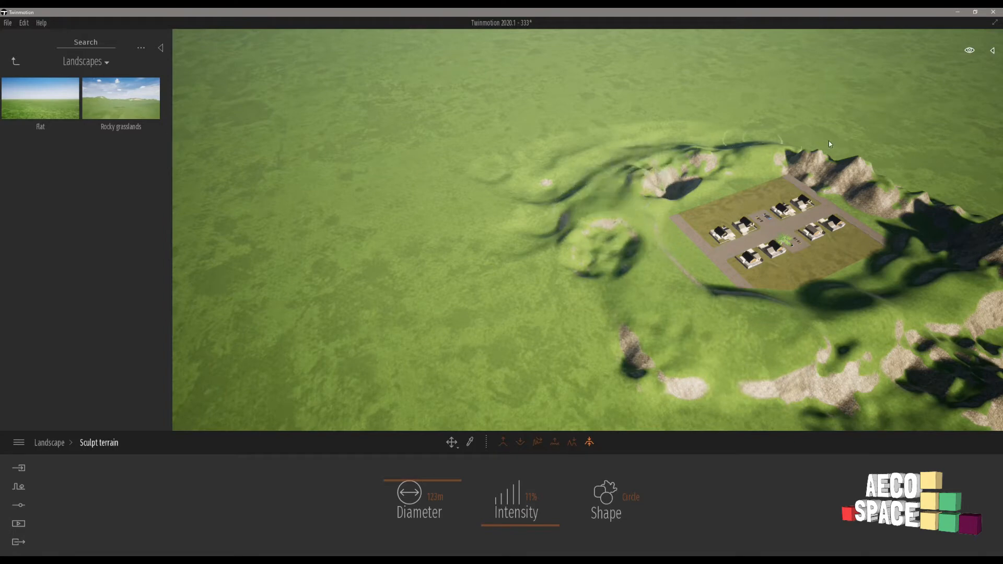
Continue wearing down the steep peaks and rocky slopes on the remaining sides of the housing site.
mouse_move(872, 167)
left_mouse_down()
mouse_move(845, 152)
mouse_move(797, 149)
mouse_move(813, 164)
mouse_move(865, 171)
mouse_move(704, 179)
left_mouse_up()
middle_click_drag(705, 179, 525, 101)
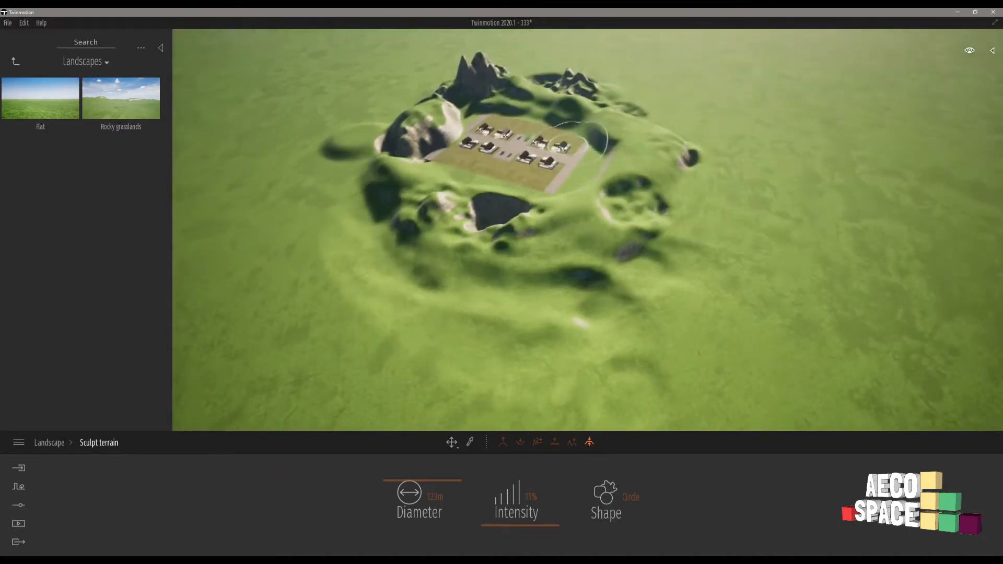
mouse_move(461, 78)
left_mouse_down()
mouse_move(408, 102)
mouse_move(381, 197)
mouse_move(415, 137)
mouse_move(503, 129)
left_mouse_up()
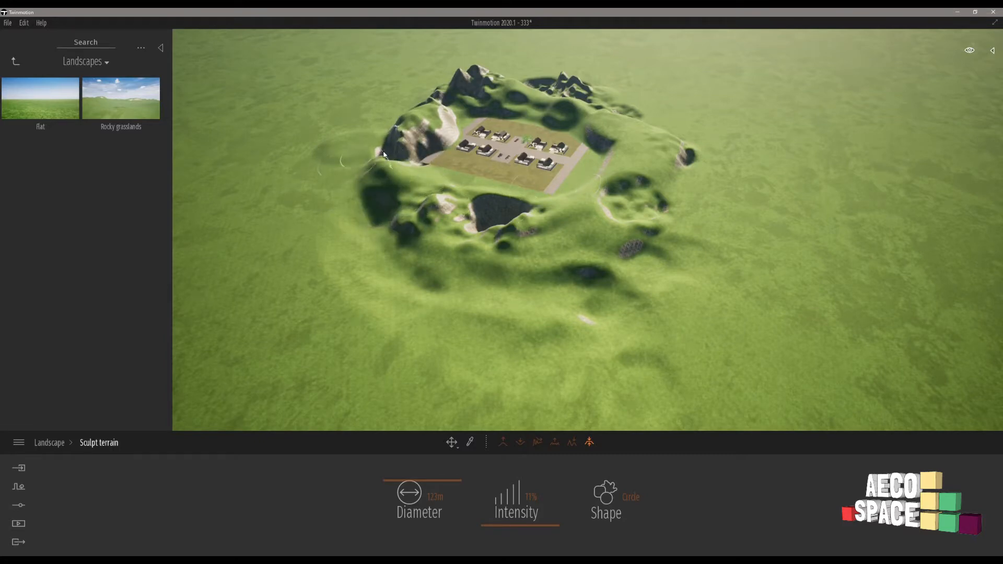
mouse_move(384, 154)
left_mouse_down()
mouse_move(397, 177)
mouse_move(366, 150)
mouse_move(398, 160)
mouse_move(487, 218)
mouse_move(541, 231)
mouse_move(647, 168)
left_mouse_up()
mouse_move(455, 76)
left_mouse_down()
mouse_move(537, 71)
mouse_move(626, 110)
mouse_move(666, 277)
mouse_move(490, 311)
mouse_move(343, 220)
mouse_move(408, 108)
left_mouse_up()
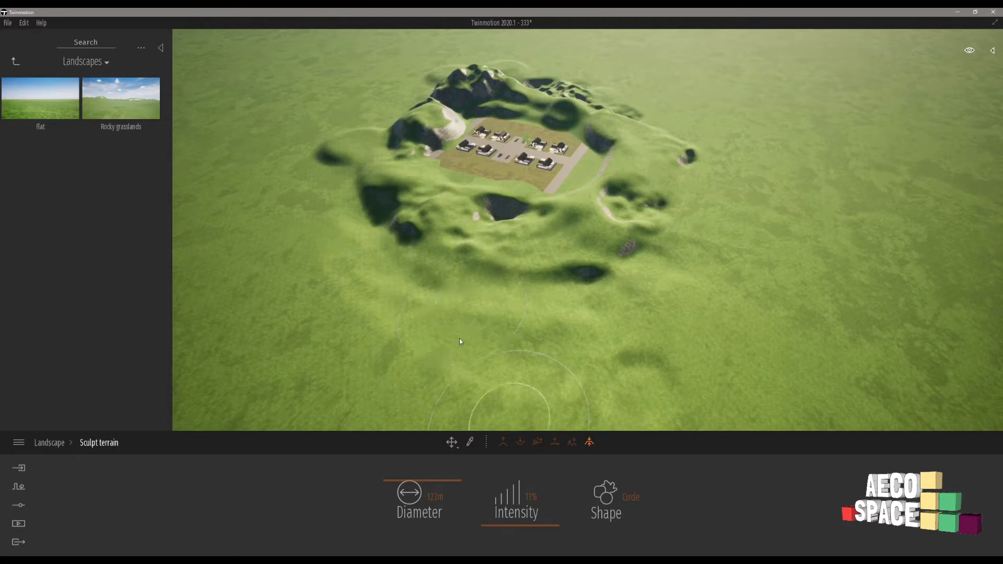
Switch back to smoothing the terrain and set the brush to the Blobs shape at 28% intensity.
left_click(538, 442)
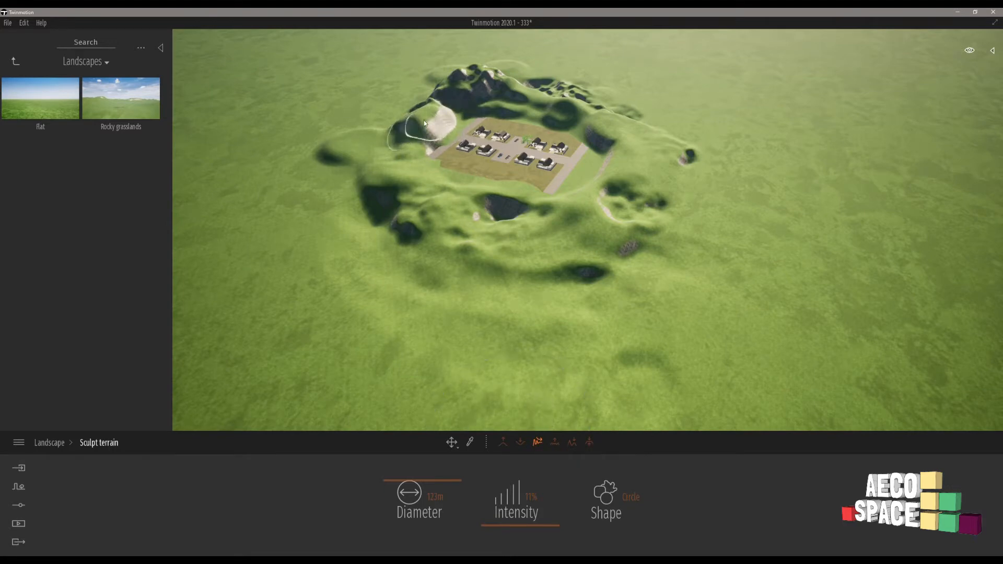
mouse_move(475, 94)
middle_mouse_down("shift")
mouse_move(334, 92)
mouse_move(209, 68)
middle_mouse_up("shift")
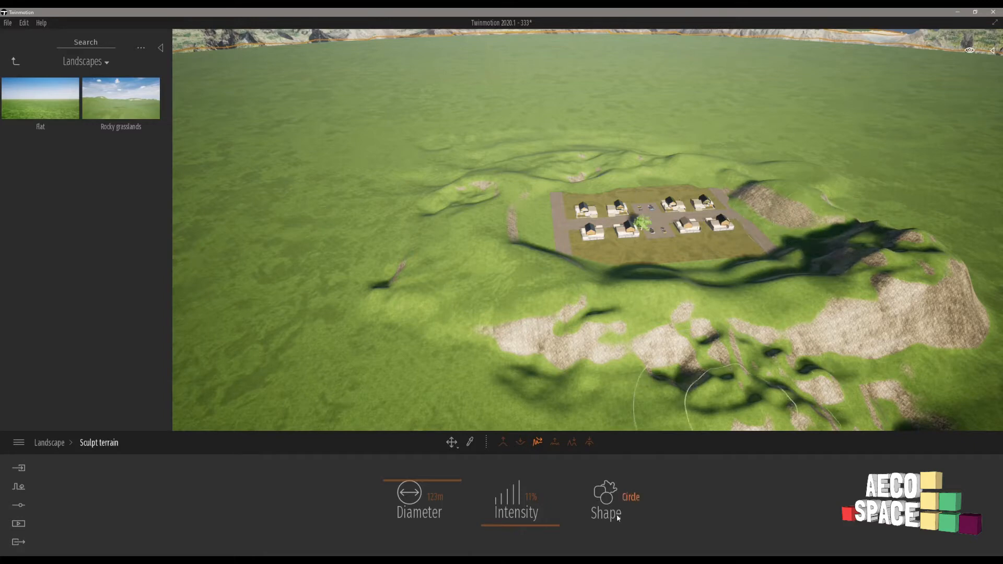
left_click(632, 502)
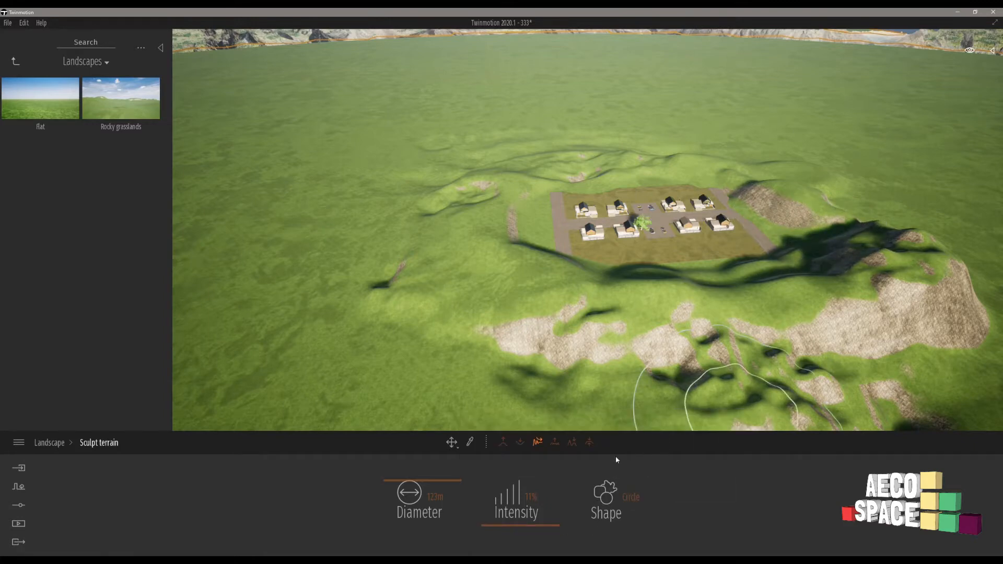
left_click(617, 505)
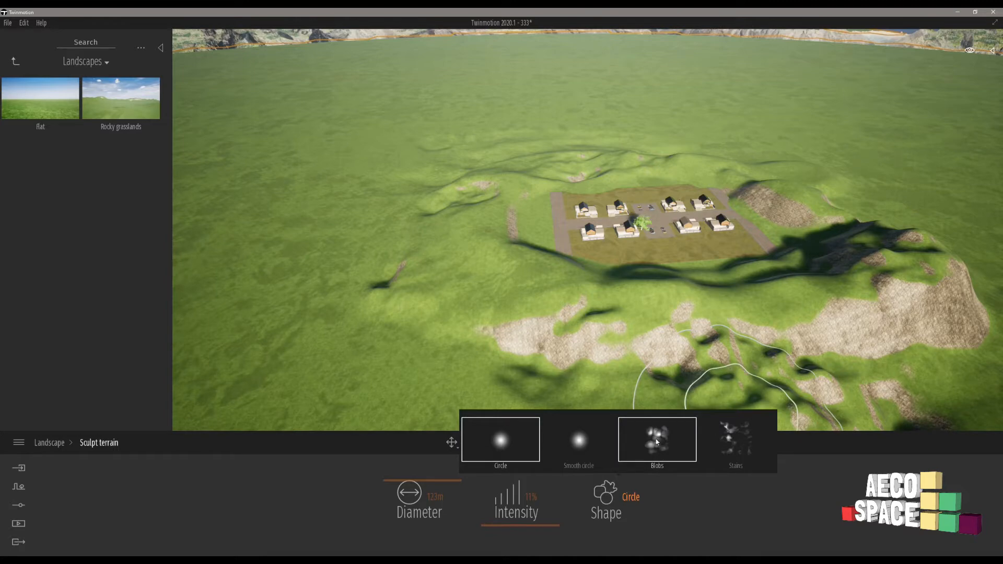
left_click(654, 442)
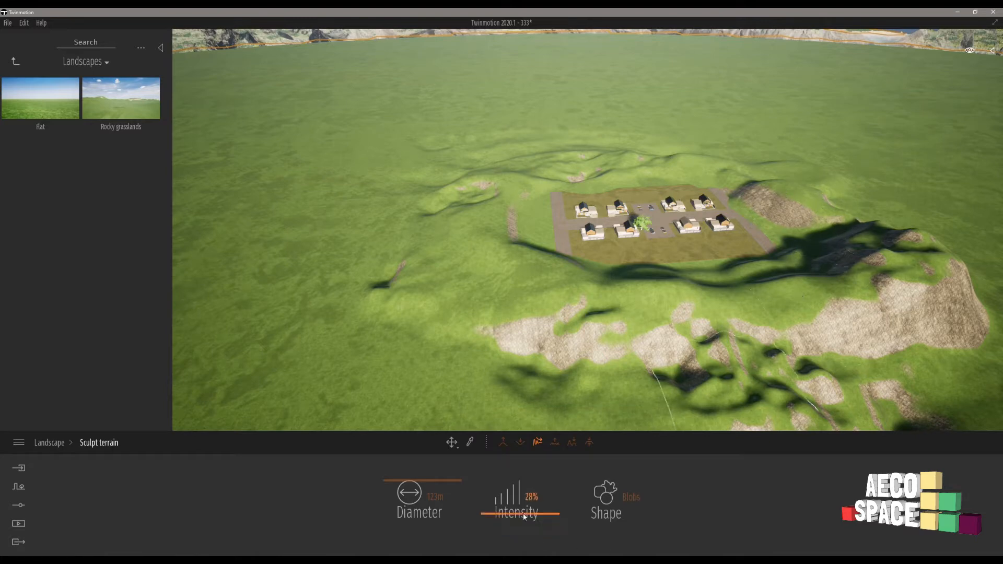
key("ctrl+s")
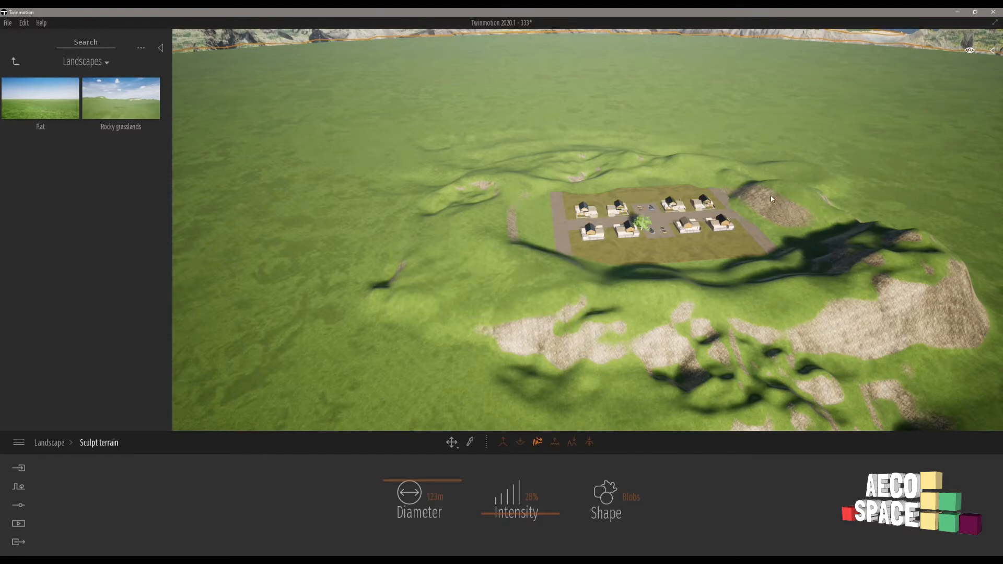
Inspect the houses and surrounding hills from street level, starting from the parked pickup.
left_click(649, 207)
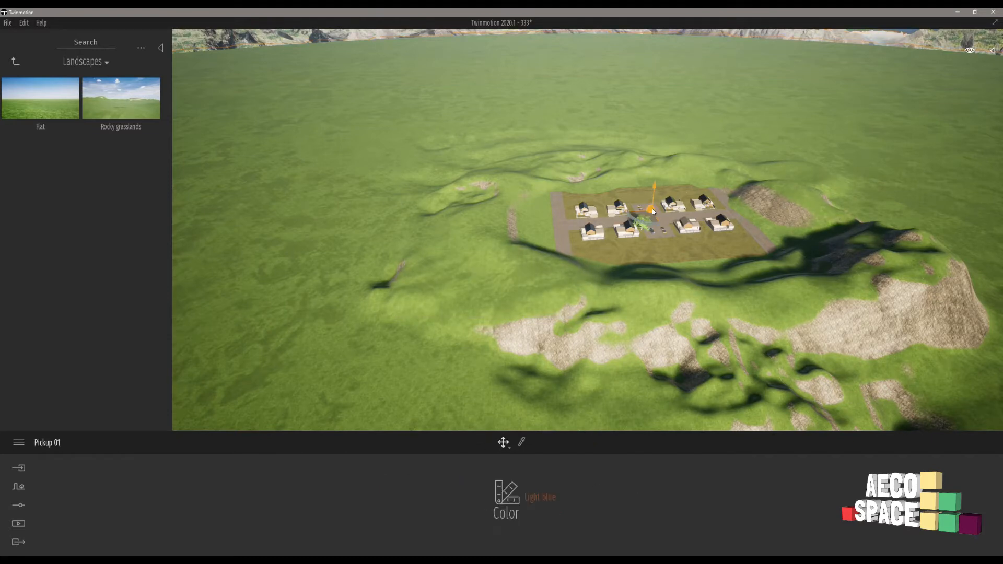
key("f")
right_click_drag(652, 211, 888, 151)
right_click_drag(283, 181, 146, 161)
key("w")
key("d")
right_click_drag(856, 212, 556, 220)
mouse_move(623, 215)
right_mouse_down()
mouse_move(347, 217)
mouse_move(611, 222)
mouse_move(272, 220)
mouse_move(256, 232)
mouse_move(470, 236)
mouse_move(638, 218)
right_mouse_up()
key("s")
key("d")
key("a")
key("w")
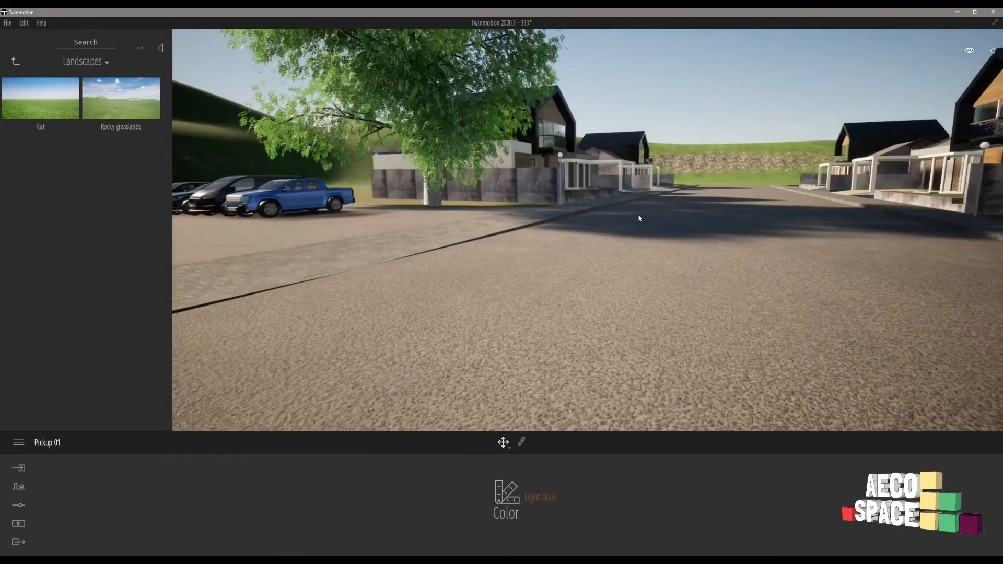
key("w")
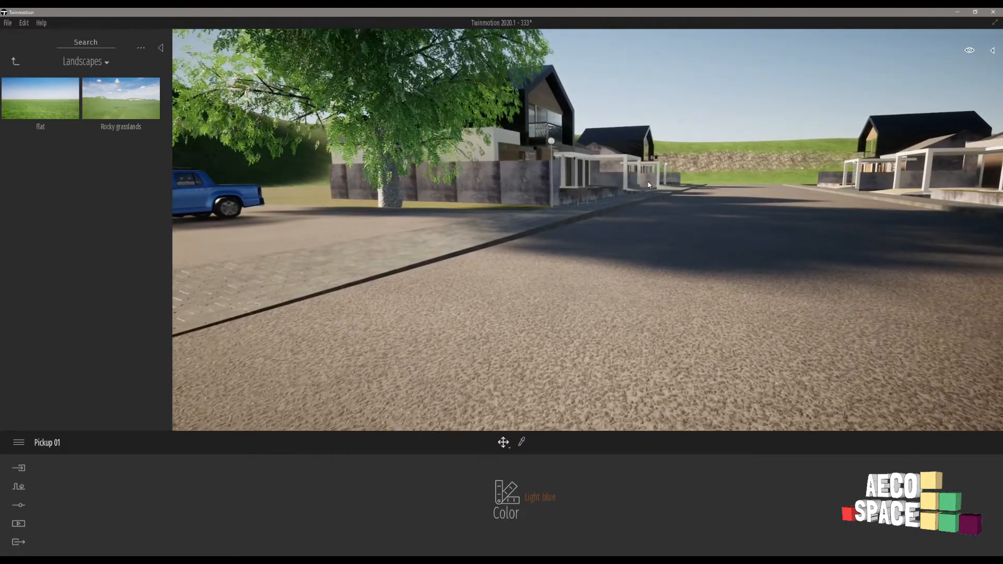
key("w")
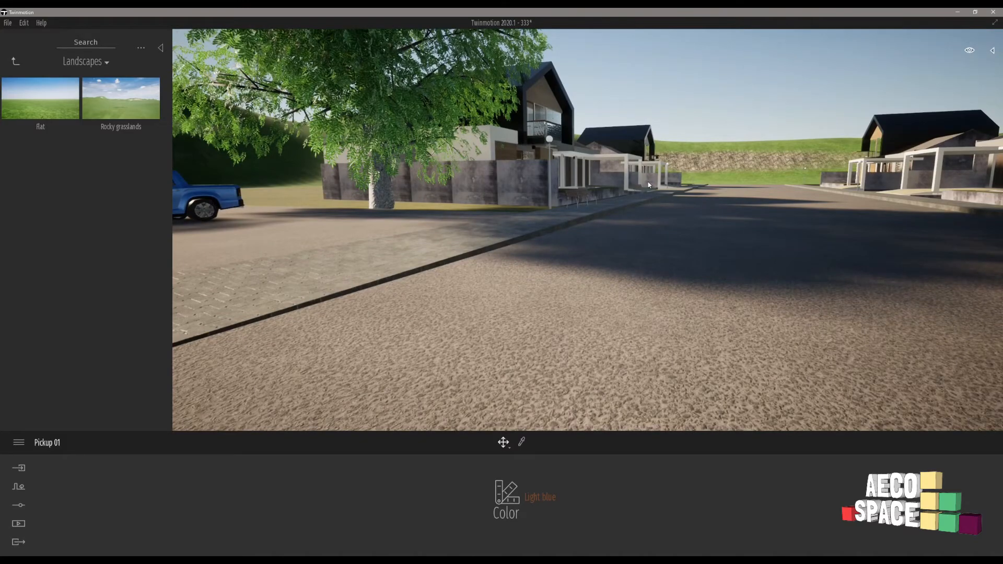
Survey the housing site and the sculpted hills around it from above.
key("e")
key("e")
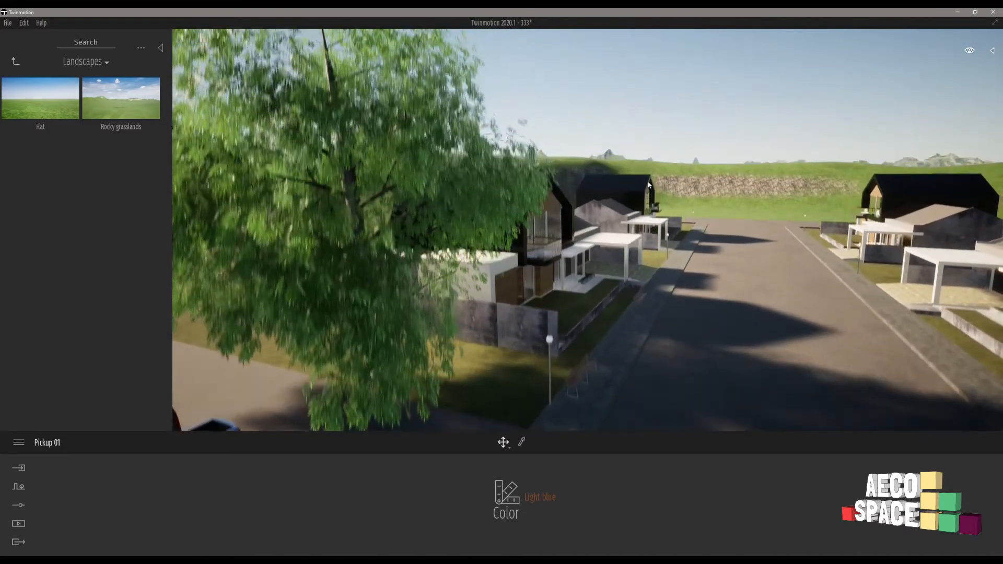
right_click_drag(649, 185, 992, 266)
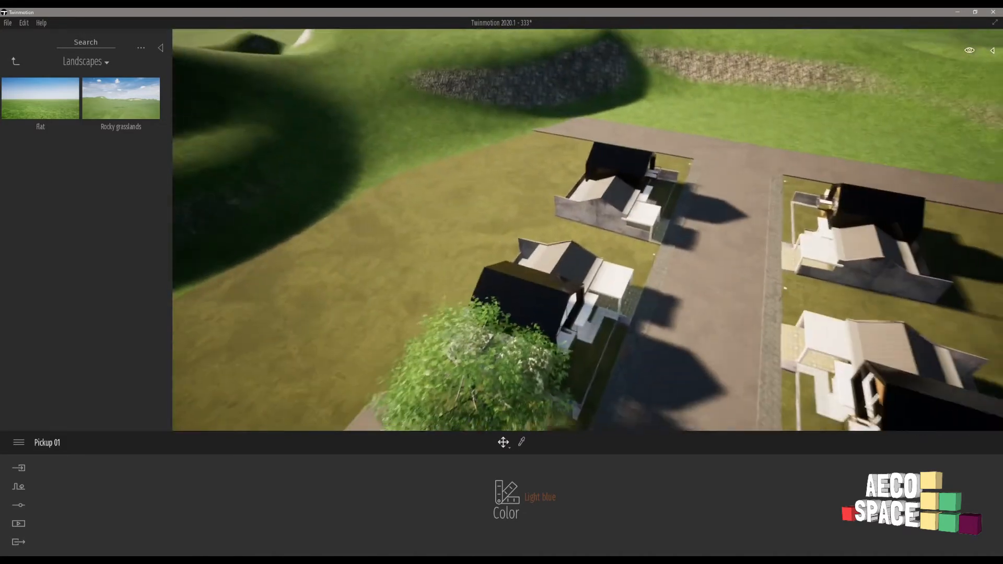
key("s")
key("s")
key("a")
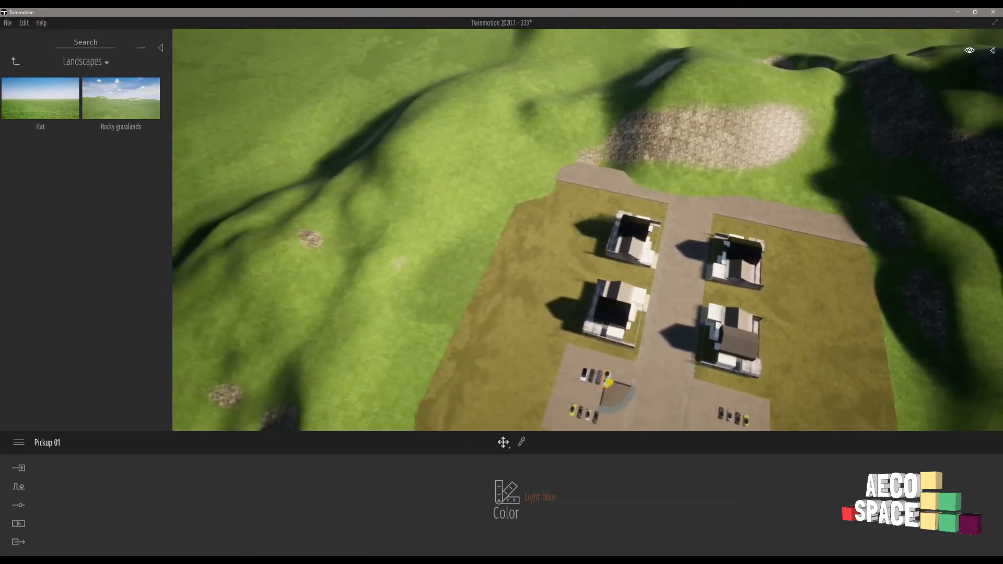
right_click_drag(588, 230, 705, 258)
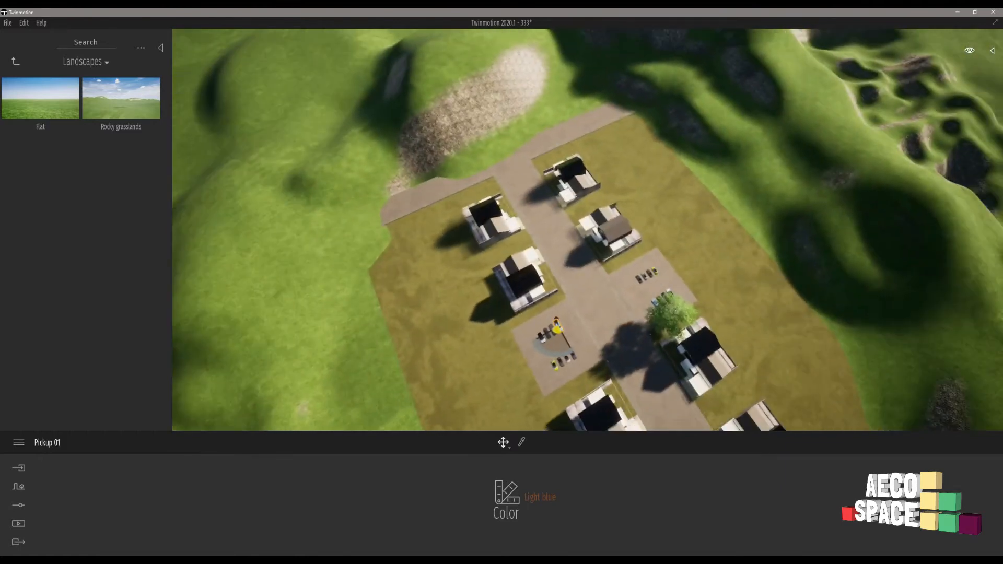
Place a Horse Chestnut and a Pecan from the tree library on the open ground beside the car park.
left_click(15, 62)
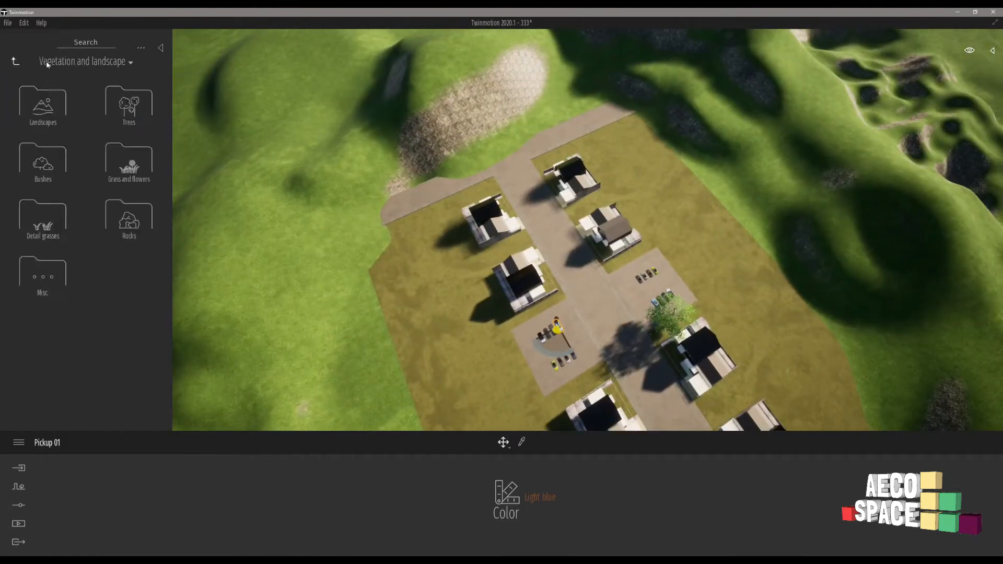
left_click(133, 109)
left_click_drag(40, 102, 488, 359)
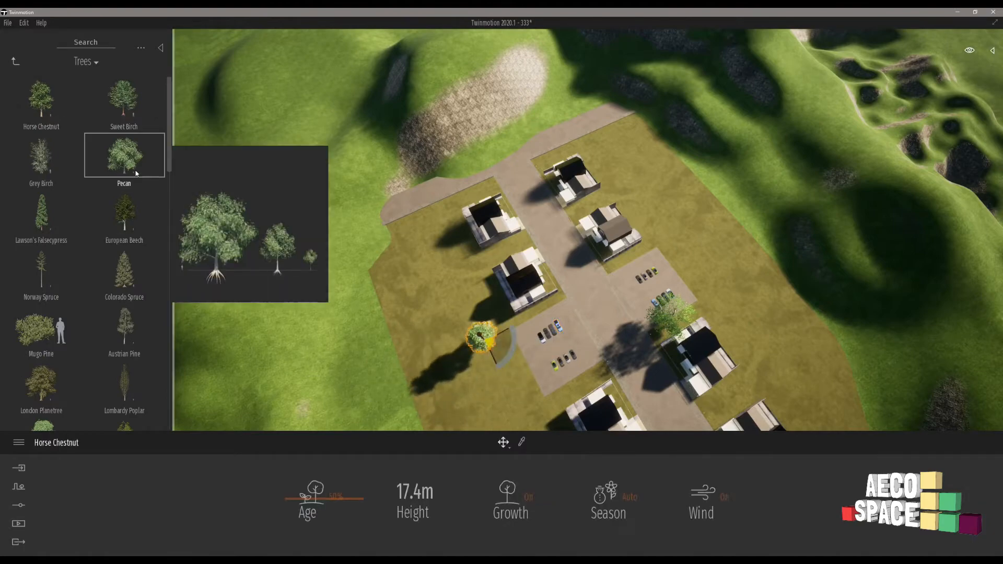
left_click_drag(124, 156, 503, 381)
Set the Pecan tree's age to 88%, viewing both trees from a low angle.
middle_click_drag(432, 386, 298, 486, "shift")
right_click_drag(502, 365, 464, 396)
key("w")
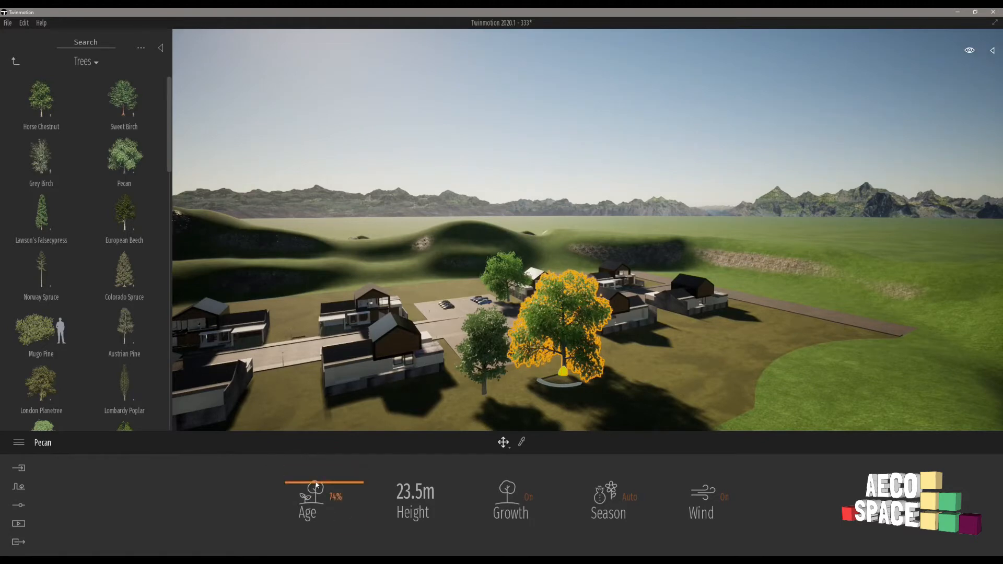
left_click_drag(318, 491, 319, 440)
Set the Horse Chestnut's age to 14%.
left_click(482, 349)
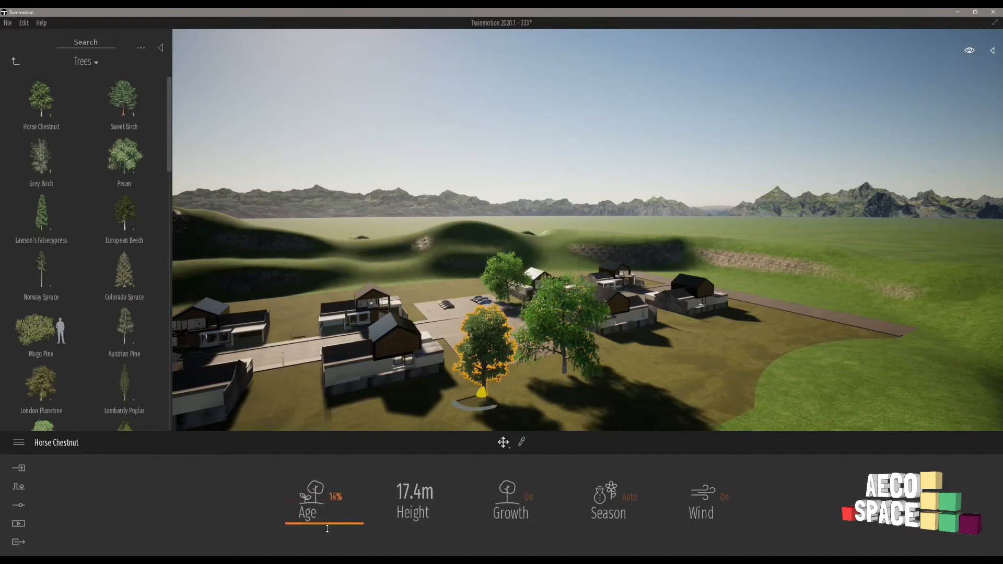
key("Escape")
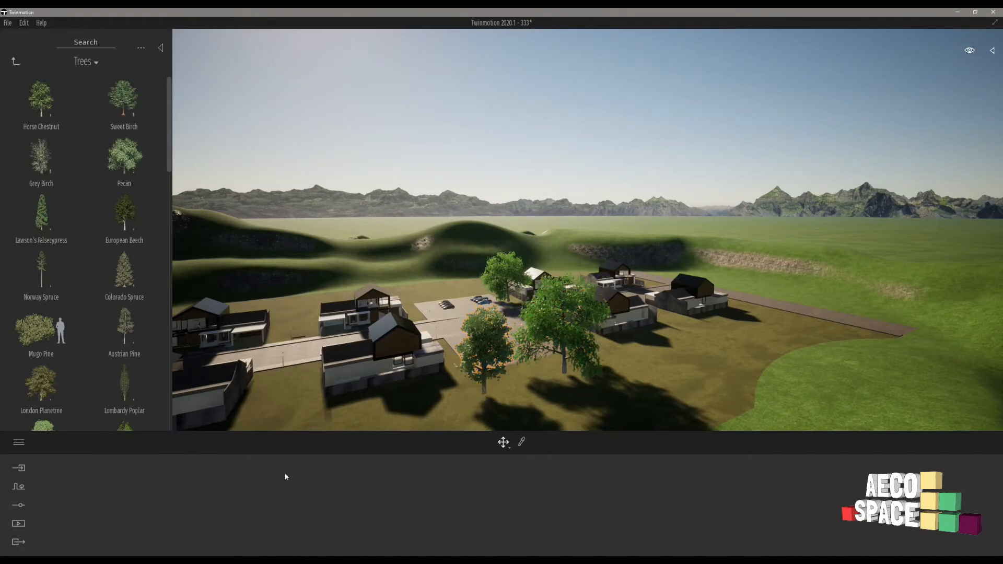
Turn off growth for the Pecan beside the car park and adjust its age to make it a large tree.
double_click(564, 321)
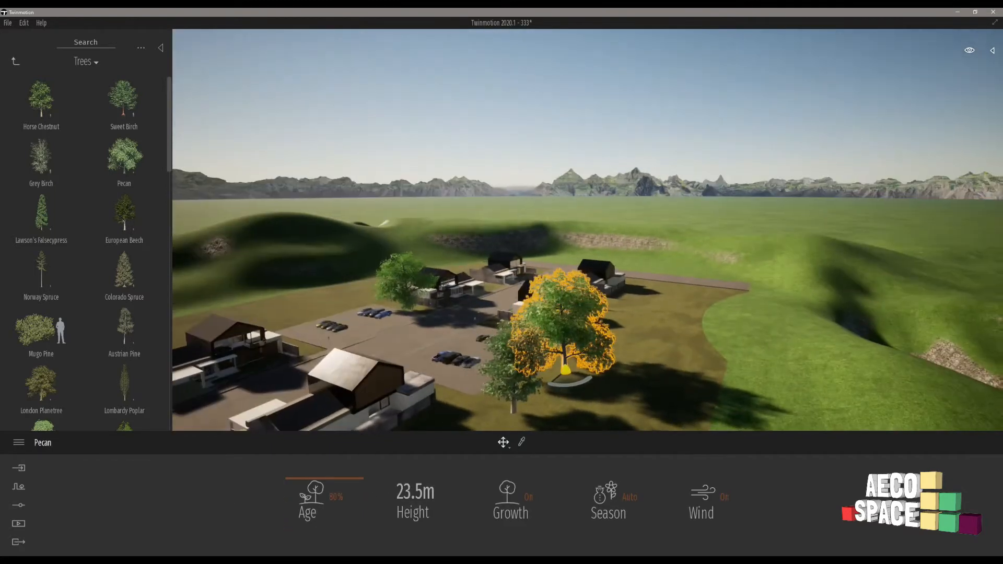
left_click_drag(342, 481, 342, 498)
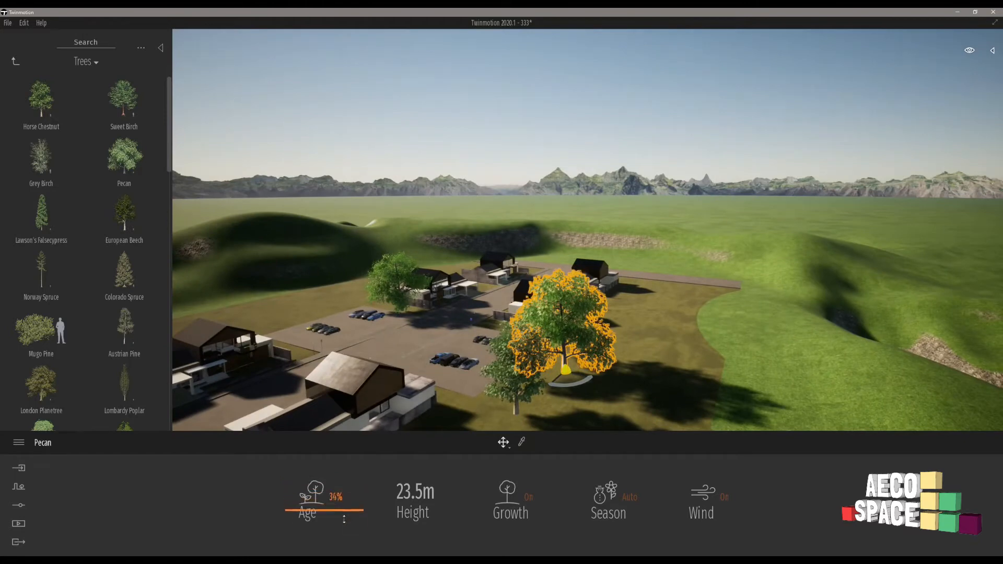
left_click(505, 509)
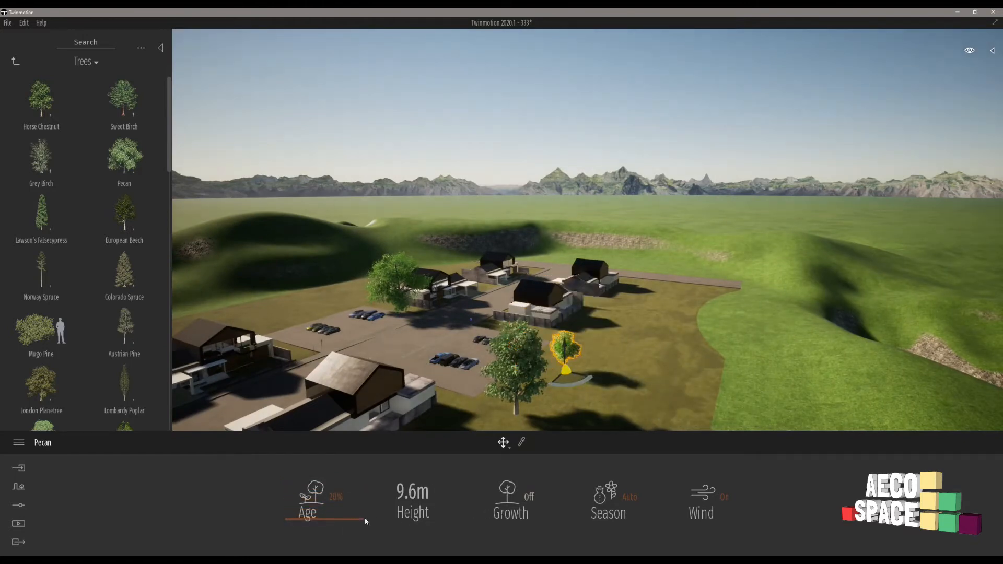
left_click_drag(364, 521, 344, 459)
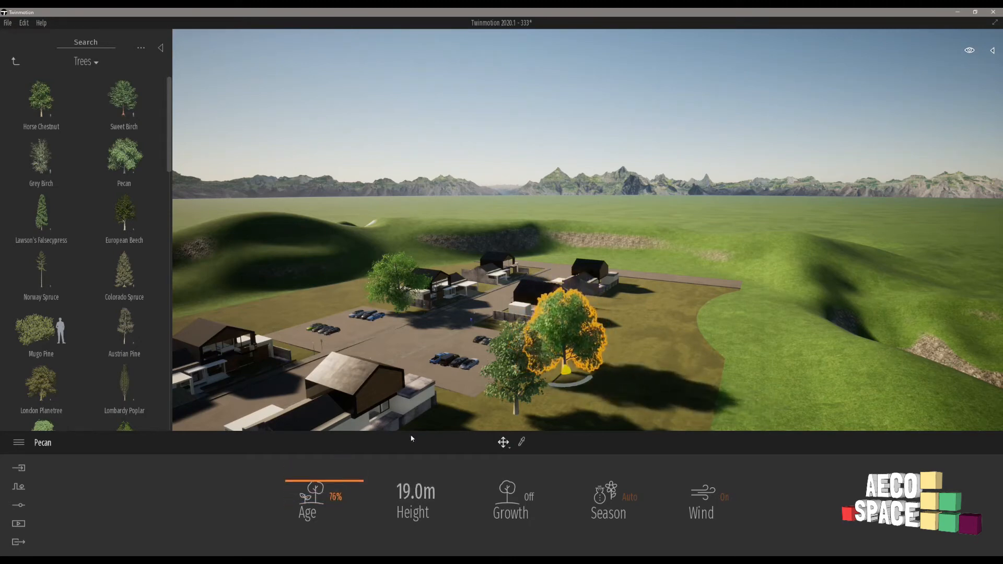
Turn off growth for the Horse Chestnut and set its age to 82%.
left_click(516, 369)
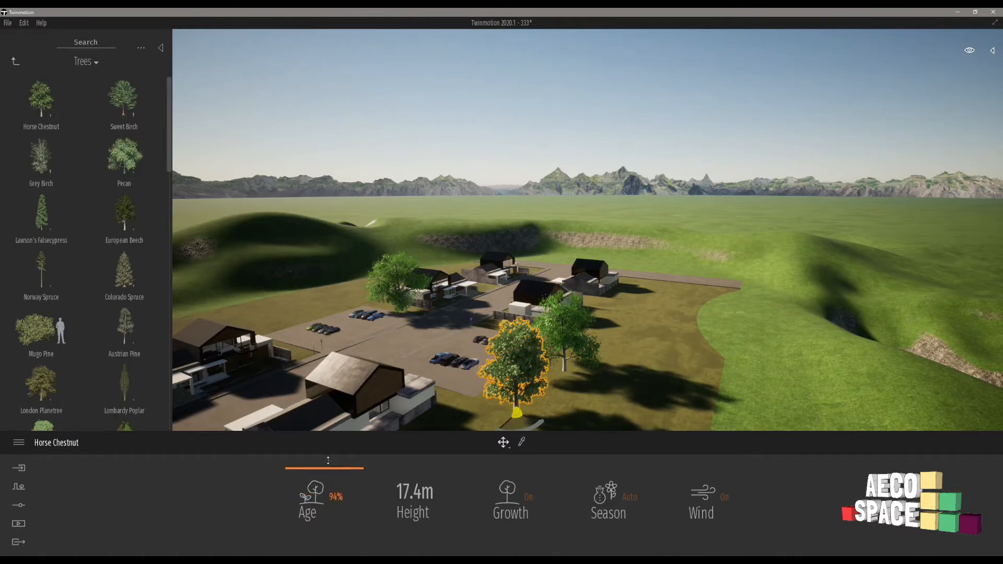
mouse_move(328, 460)
left_mouse_down()
mouse_move(337, 517)
mouse_move(338, 476)
left_mouse_up()
middle_click_drag(522, 361, 507, 374, "shift")
Start the Vegetation paint tool and add Grey Birch from the tree library to its palette.
middle_click_drag(647, 245, 731, 305, "shift")
scroll(609, 282, "down", 4)
scroll(609, 282, "down", 3)
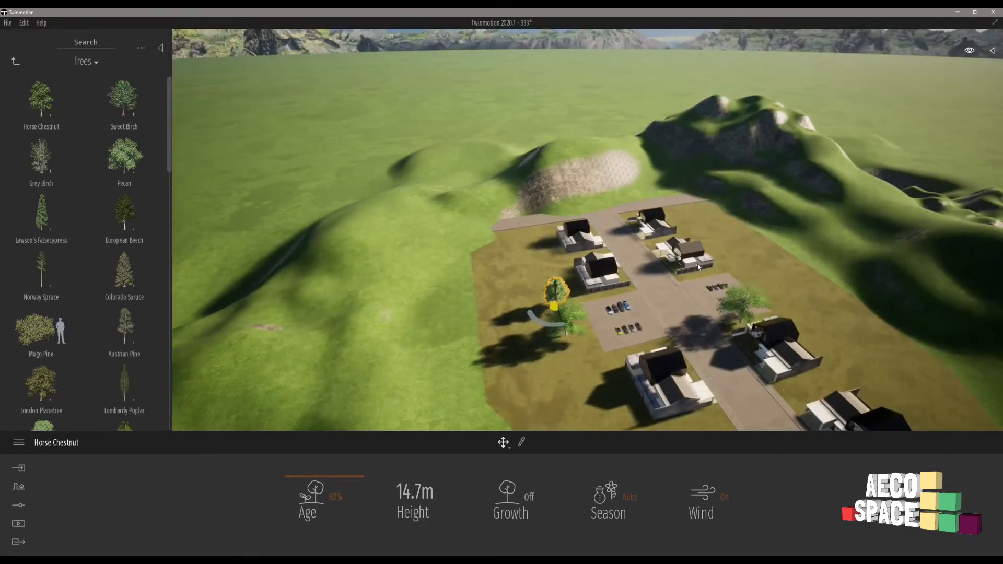
scroll(731, 305, "down", 3)
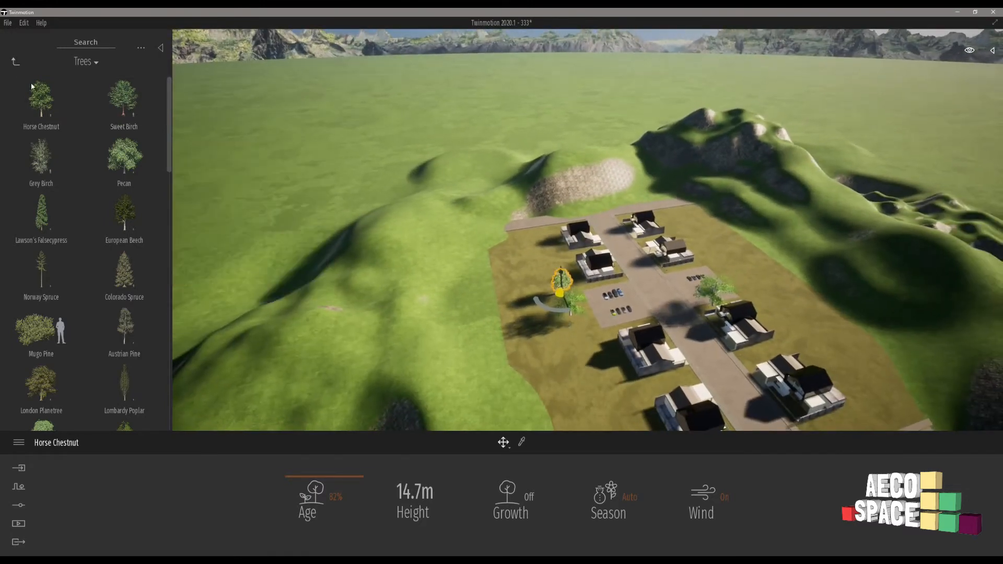
left_click(16, 61)
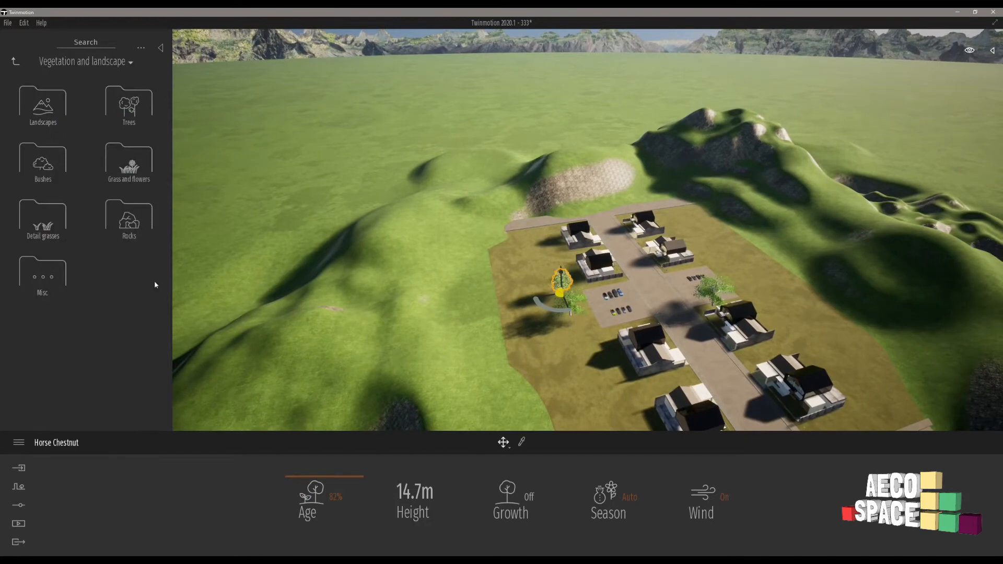
left_click(19, 488)
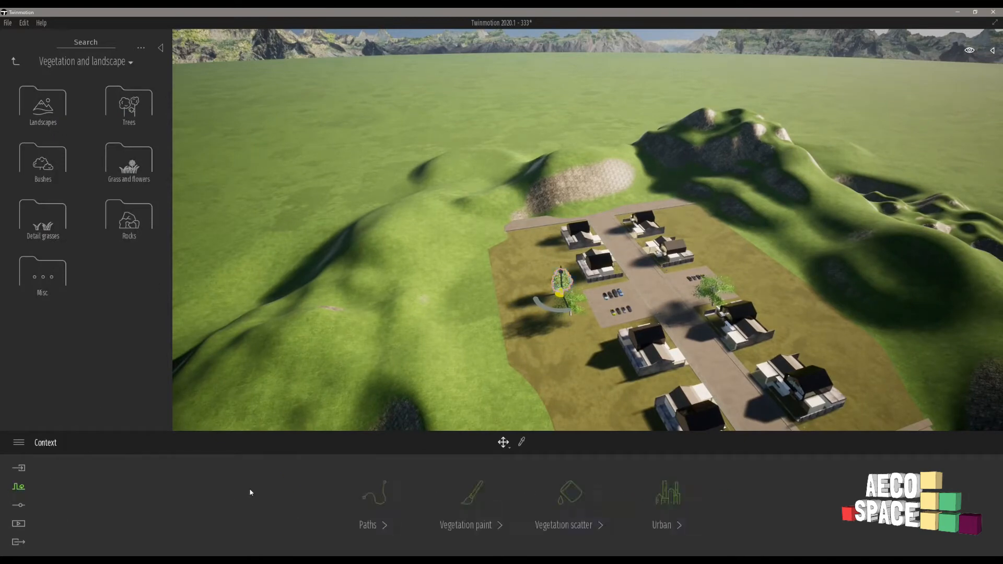
left_click(468, 499)
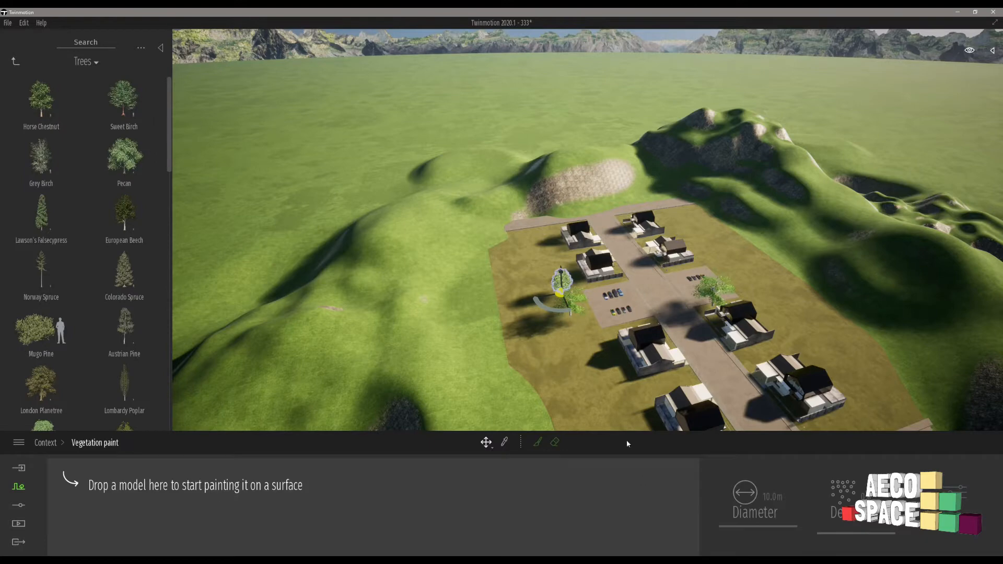
mouse_move(55, 170)
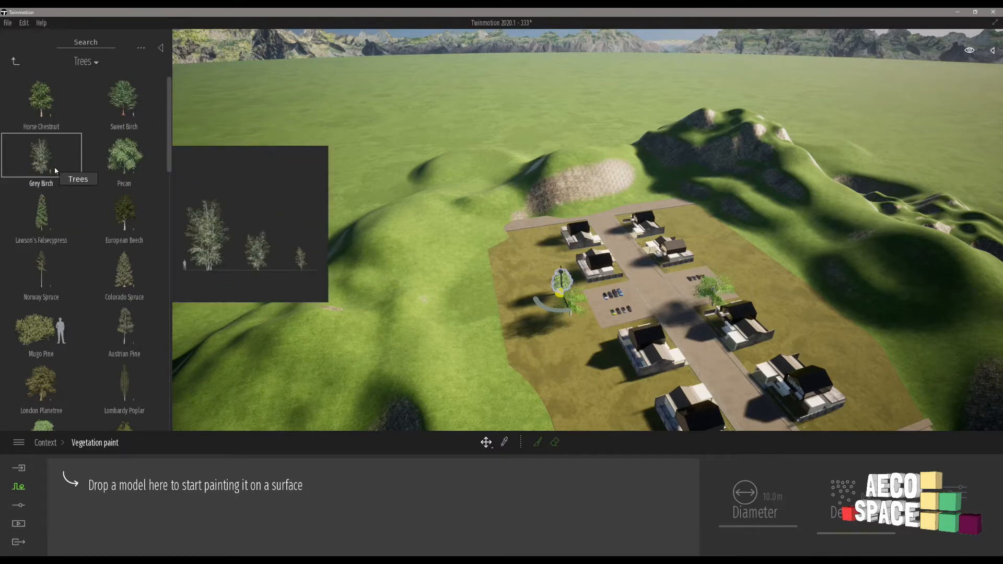
mouse_move(37, 210)
left_click_drag(42, 163, 112, 501)
Add Weeping Willow, Plum Tree and Sea Pine to the paint palette and select all four species.
scroll(94, 264, "down", 7)
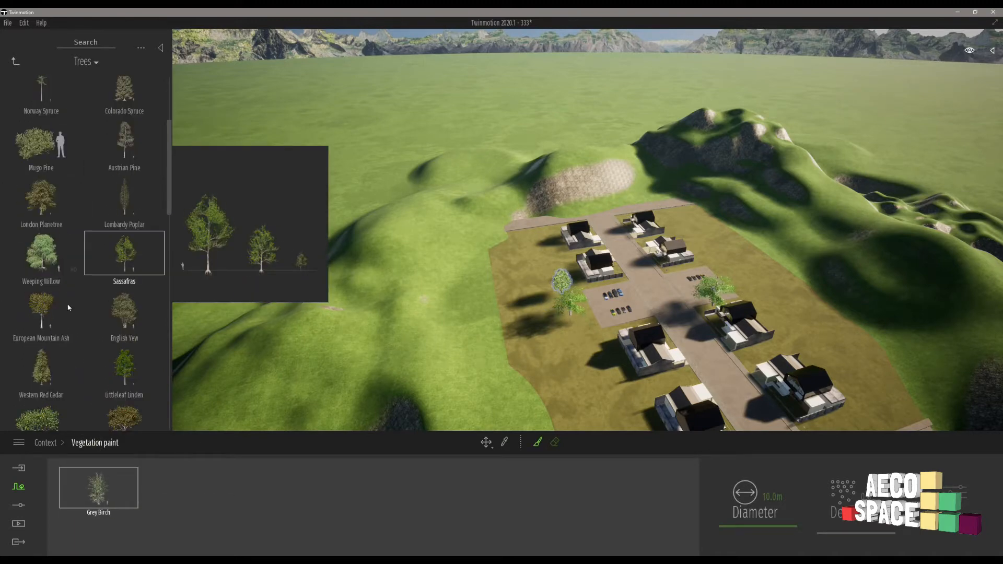
mouse_move(42, 264)
left_mouse_down()
mouse_move(157, 429)
mouse_move(169, 496)
left_mouse_up()
mouse_move(145, 335)
scroll(146, 329, "down", 6)
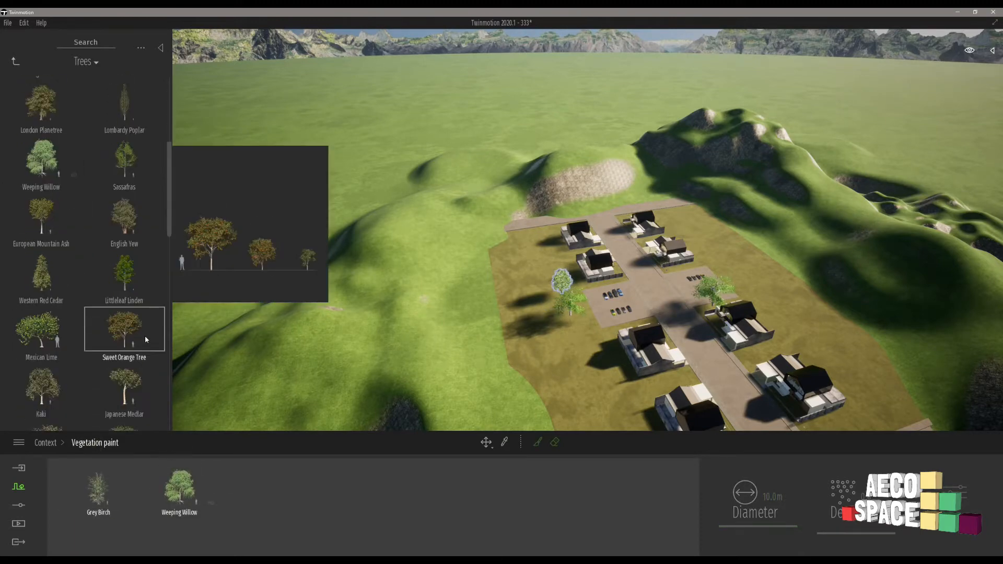
left_click_drag(124, 336, 213, 481)
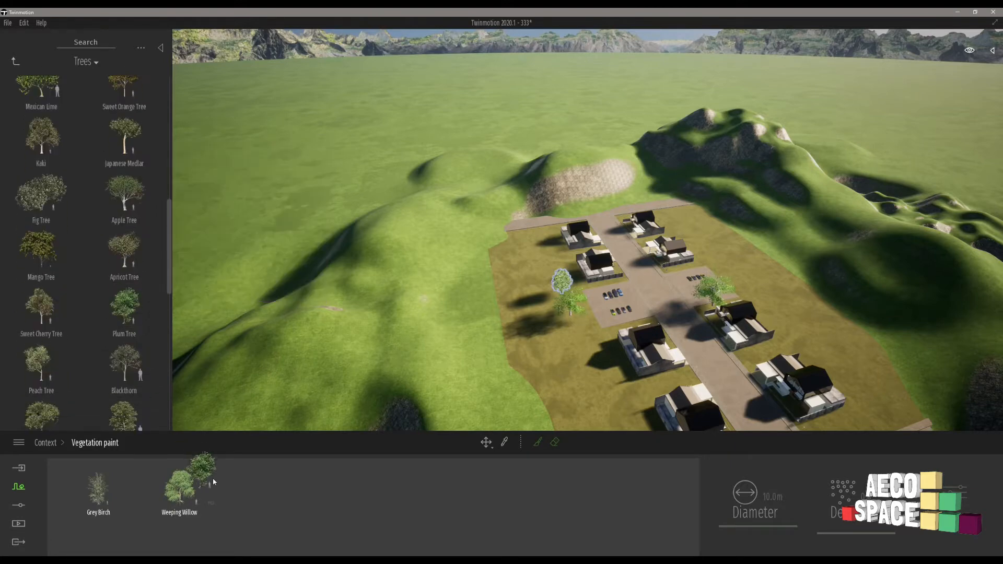
scroll(137, 251, "down", 6)
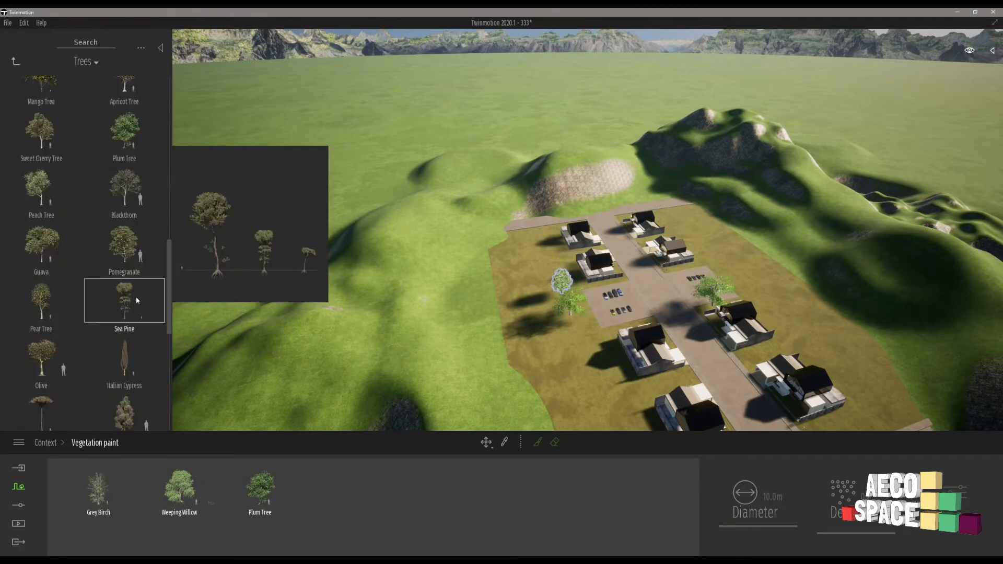
left_click_drag(262, 465, 319, 492)
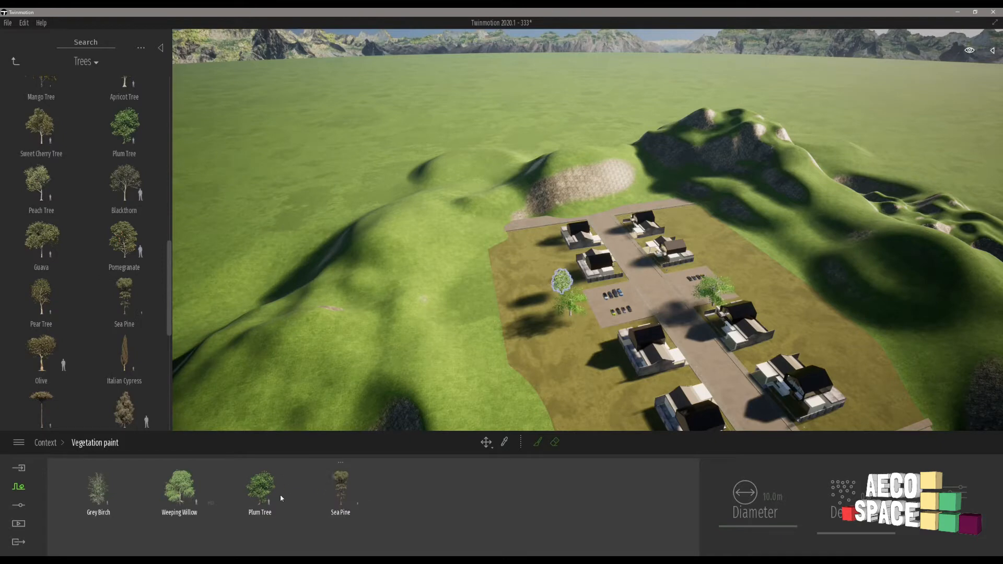
left_click(103, 491)
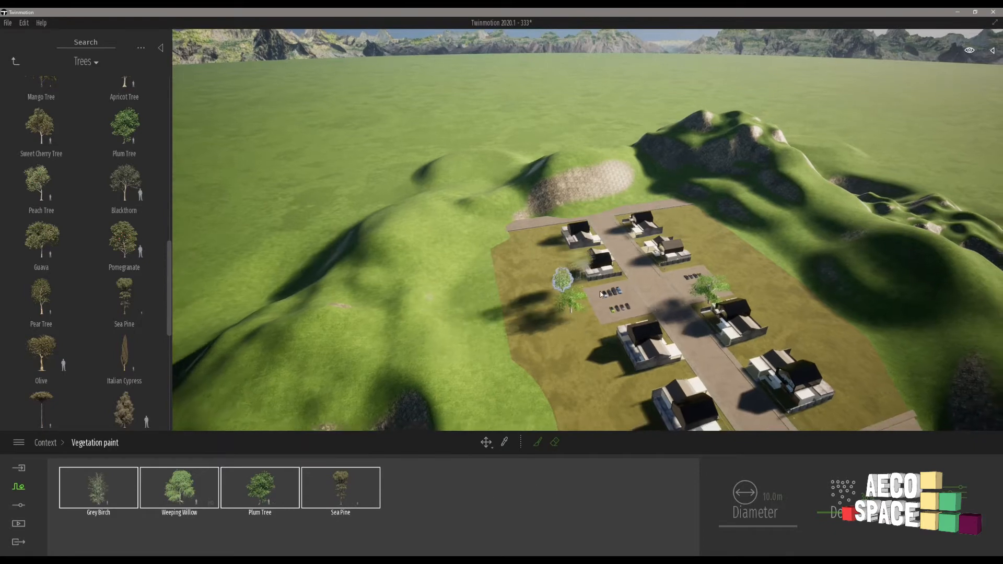
Activate the vegetation brush and set its diameter to 30.7 m.
middle_click_drag(844, 300, 853, 303, "shift")
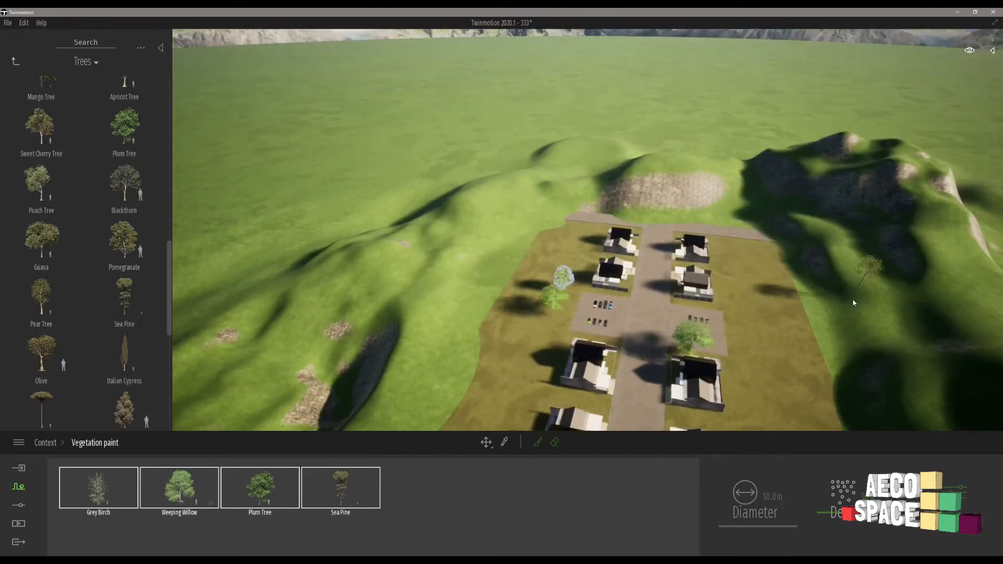
left_click(538, 443)
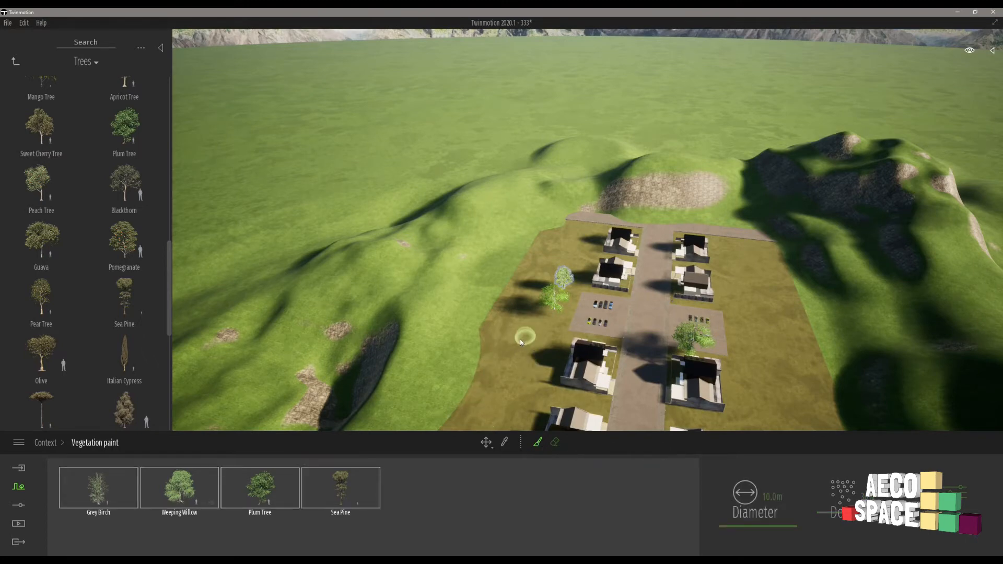
key("s")
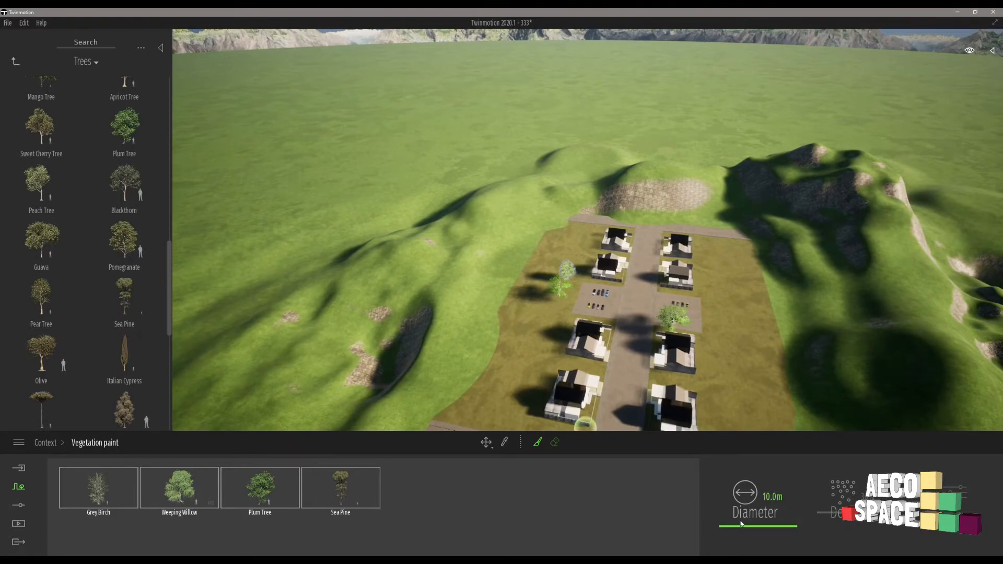
left_click_drag(740, 518, 740, 514)
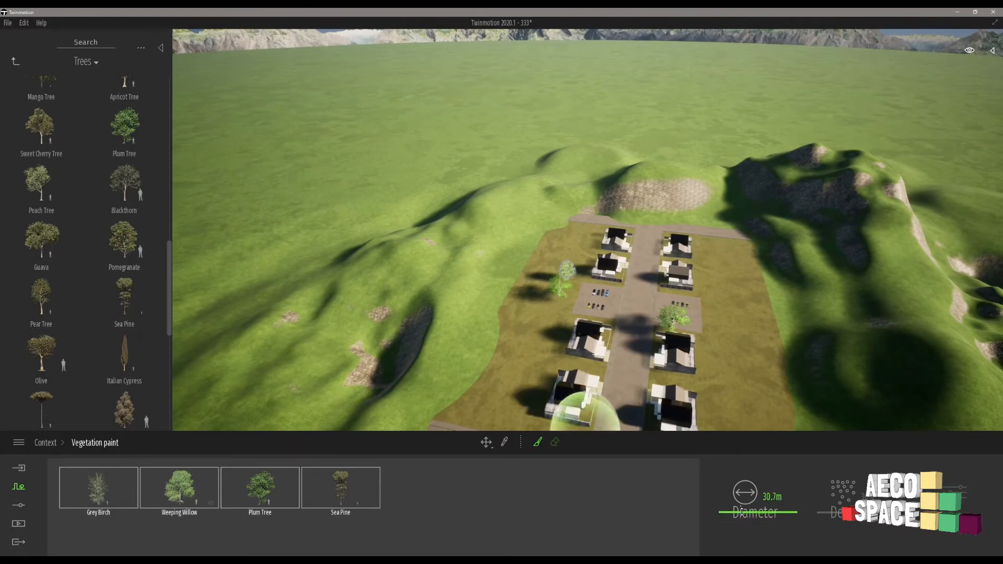
Paint the four-species tree mix over the ground on both sides of the houses and beyond the far road.
scroll(569, 264, "down", 3)
scroll(585, 261, "down", 6)
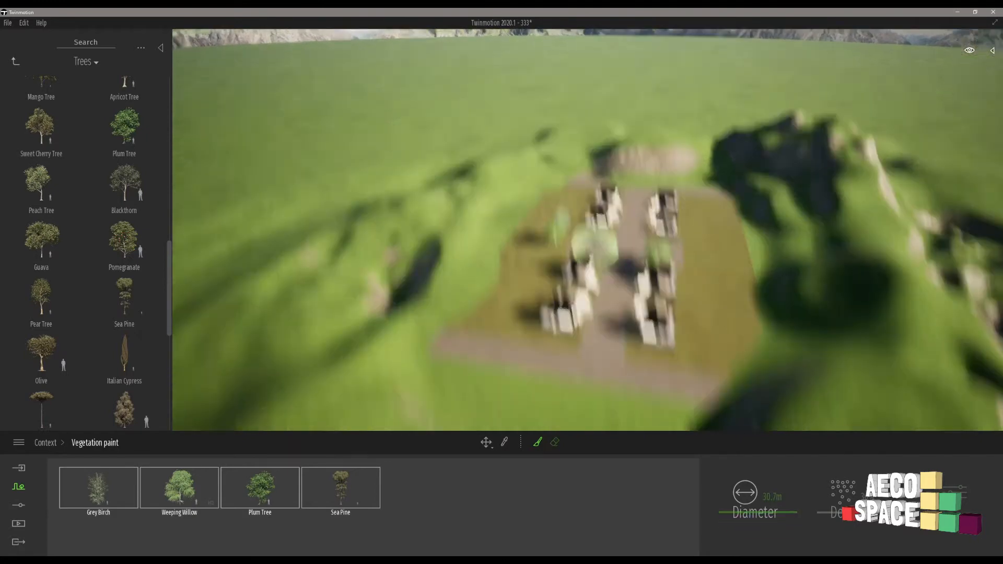
scroll(600, 282, "down", 5)
middle_click_drag(604, 293, 606, 301)
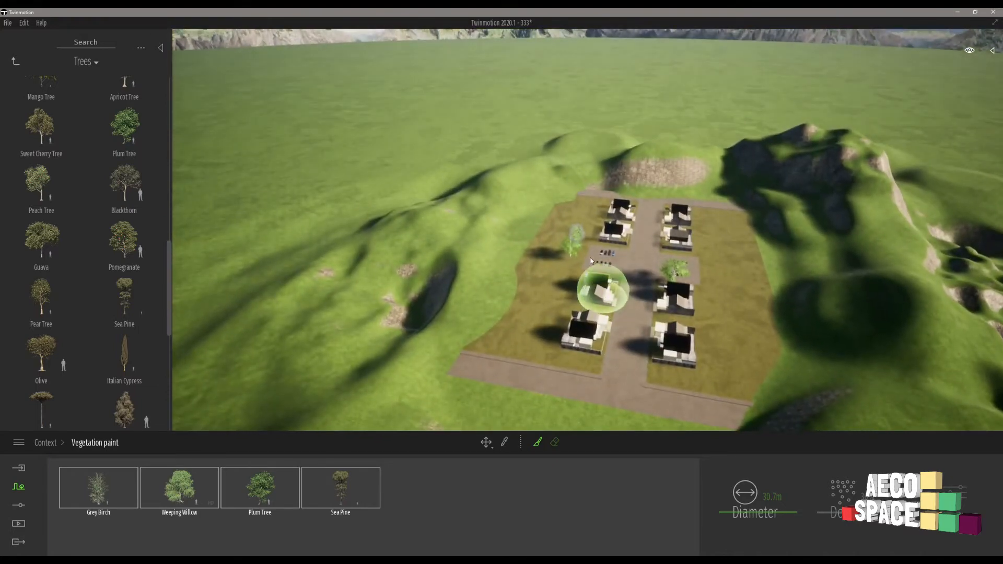
mouse_move(577, 207)
left_mouse_down()
mouse_move(569, 211)
mouse_move(581, 220)
mouse_move(566, 231)
mouse_move(546, 226)
mouse_move(518, 261)
mouse_move(547, 292)
mouse_move(537, 288)
mouse_move(525, 326)
mouse_move(474, 324)
mouse_move(455, 284)
mouse_move(496, 255)
mouse_move(452, 230)
mouse_move(593, 186)
mouse_move(726, 189)
mouse_move(600, 182)
mouse_move(679, 184)
mouse_move(749, 206)
mouse_move(765, 294)
mouse_move(747, 371)
mouse_move(734, 359)
mouse_move(720, 365)
mouse_move(729, 289)
mouse_move(722, 218)
left_mouse_up()
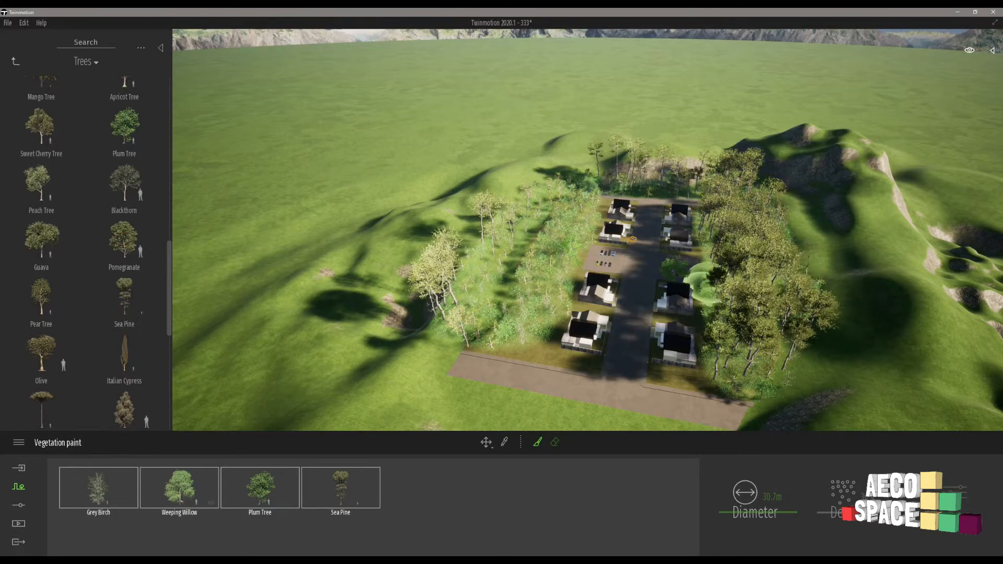
mouse_move(708, 285)
middle_mouse_down("shift")
mouse_move(702, 264)
mouse_move(709, 284)
middle_mouse_up("shift")
mouse_move(320, 348)
middle_mouse_down()
mouse_move(436, 272)
mouse_move(309, 356)
mouse_move(355, 297)
mouse_move(387, 383)
mouse_move(376, 355)
middle_mouse_up()
mouse_move(415, 230)
left_mouse_down()
mouse_move(425, 211)
mouse_move(693, 196)
mouse_move(718, 175)
mouse_move(484, 215)
mouse_move(478, 206)
mouse_move(755, 195)
mouse_move(814, 251)
mouse_move(782, 316)
mouse_move(750, 297)
left_mouse_up()
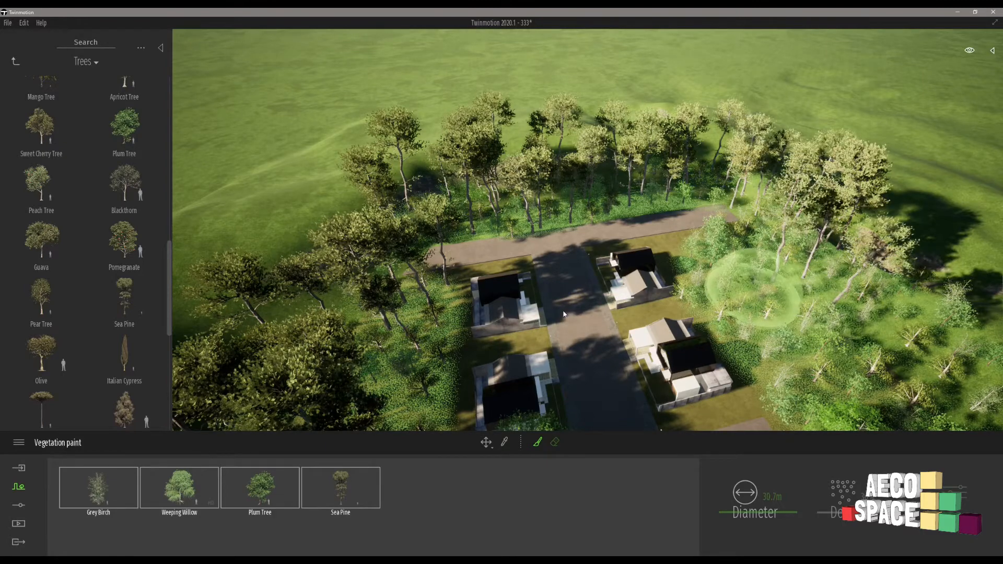
mouse_move(674, 334)
middle_mouse_down()
mouse_move(683, 402)
mouse_move(479, 403)
mouse_move(673, 290)
middle_mouse_up()
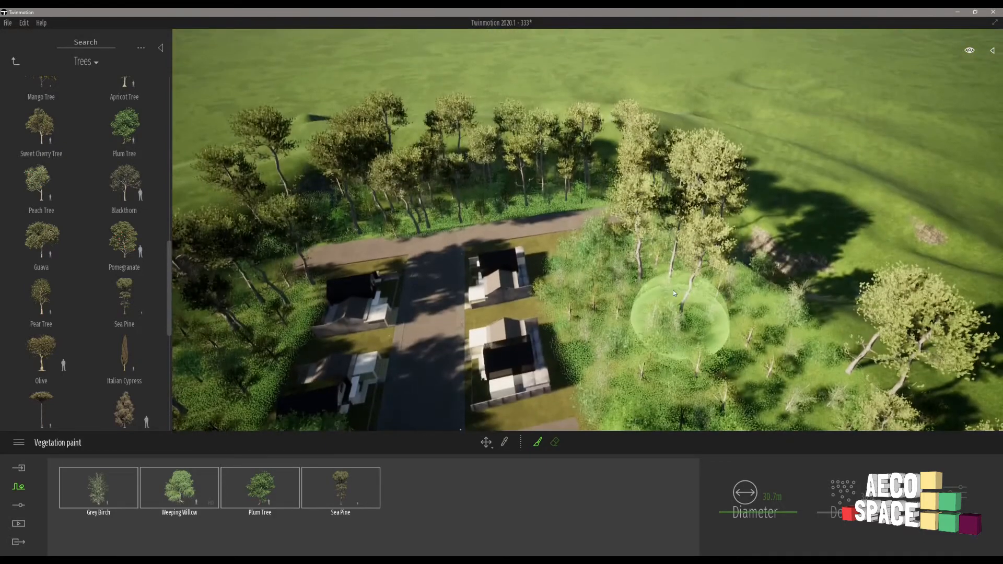
key("Escape")
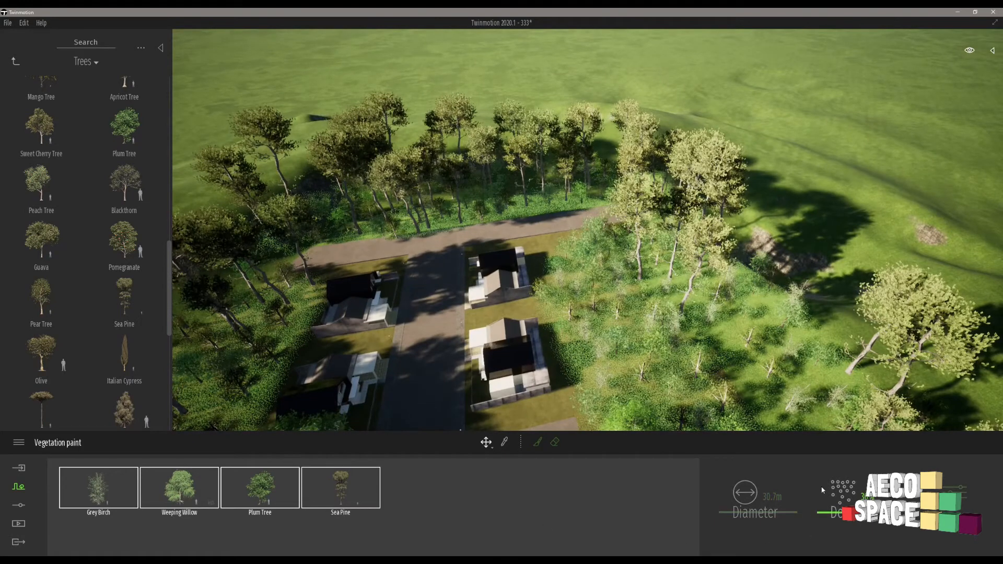
Set the age of all four painted tree species to 100%, and select only the Grey Birch in the palette.
left_click(952, 493)
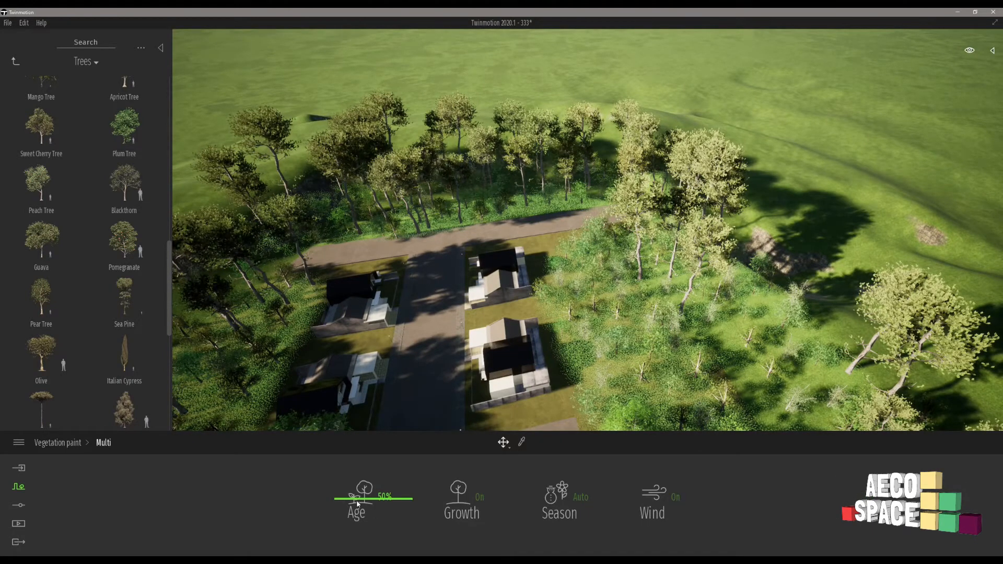
left_click_drag(361, 487, 369, 445)
left_click(58, 442)
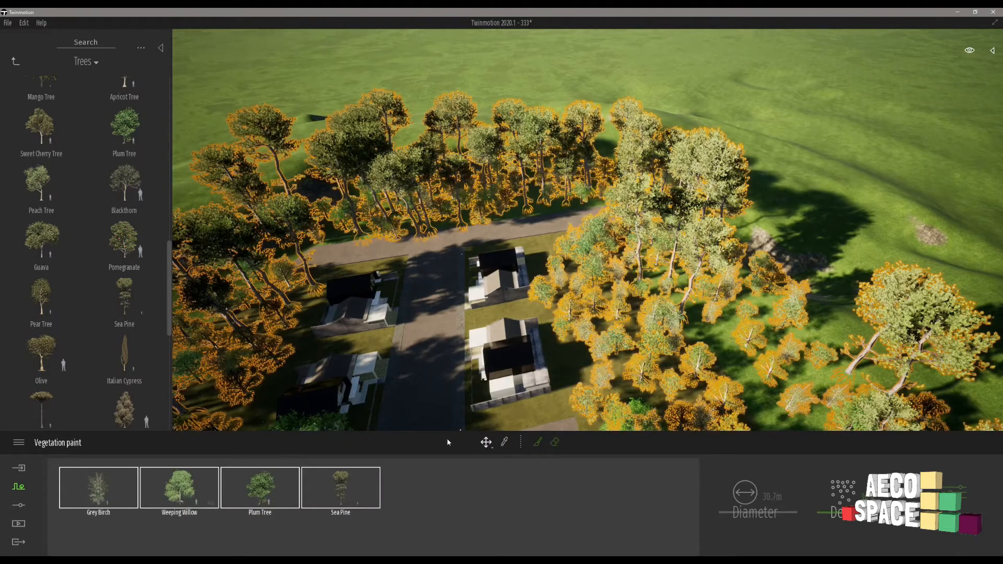
left_click(951, 493)
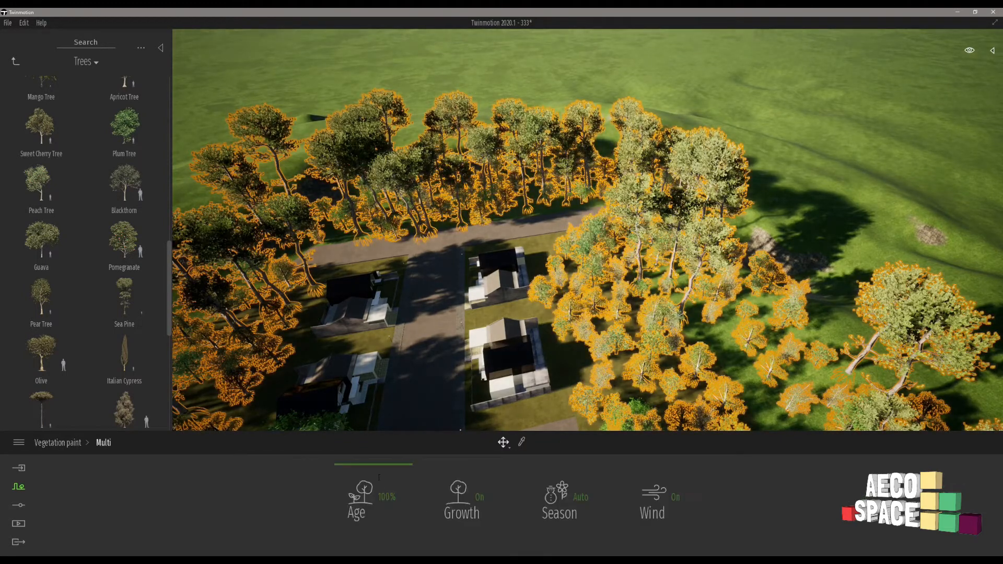
left_click(674, 317)
left_click(649, 315)
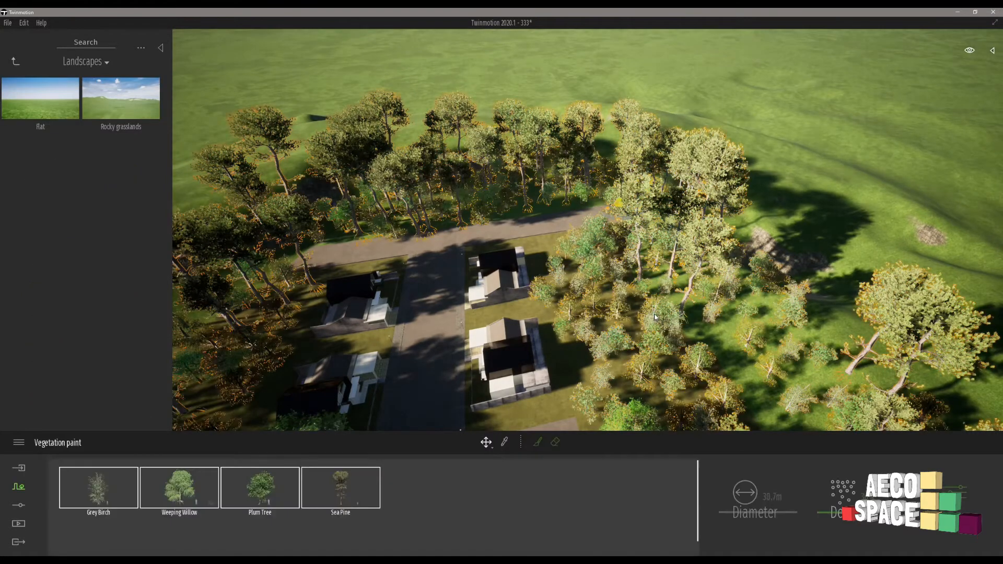
left_click(952, 493)
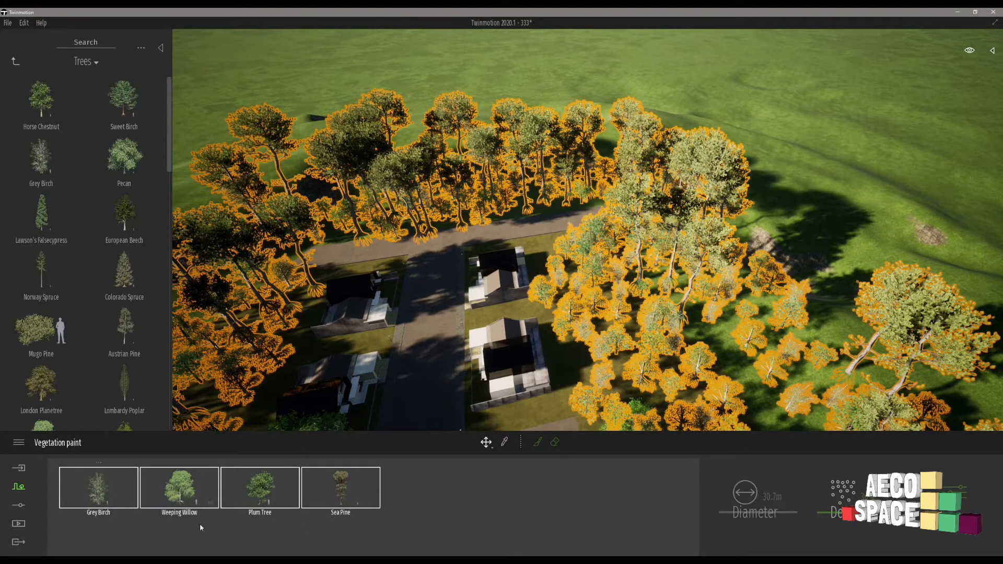
left_click(199, 527)
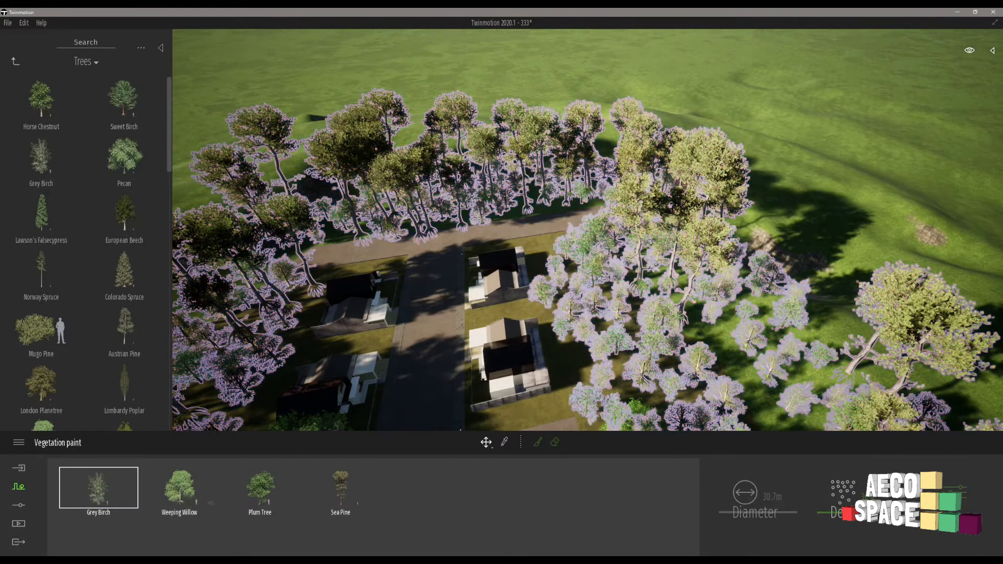
Check the individual age settings of the painted Grey Birch and Weeping Willow.
left_click(961, 496)
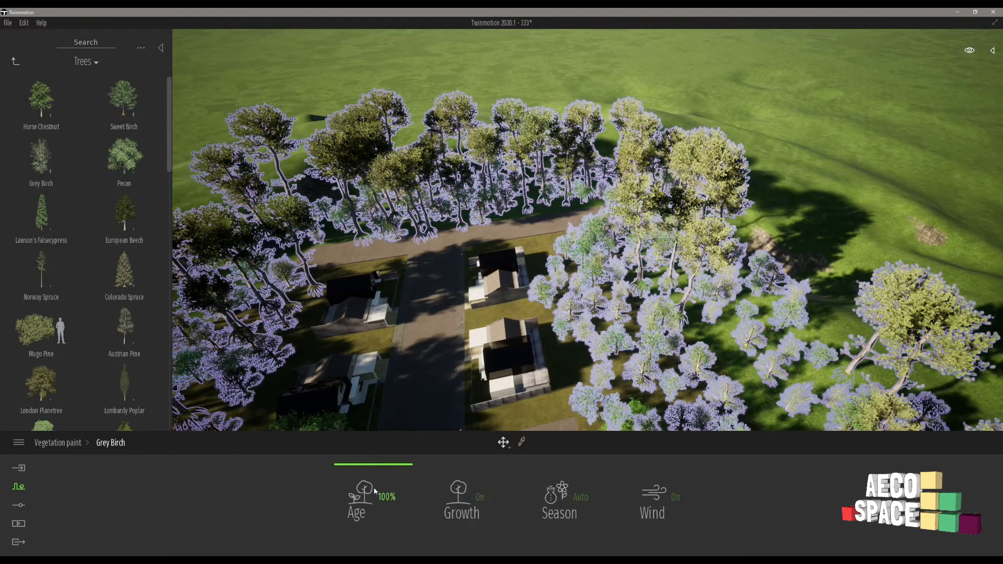
right_click(192, 513)
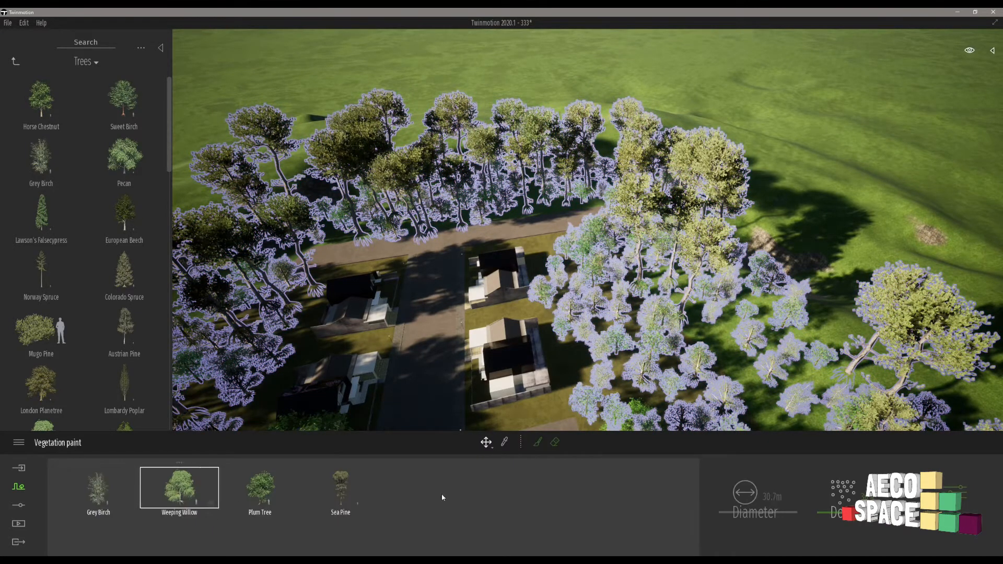
left_click(966, 501)
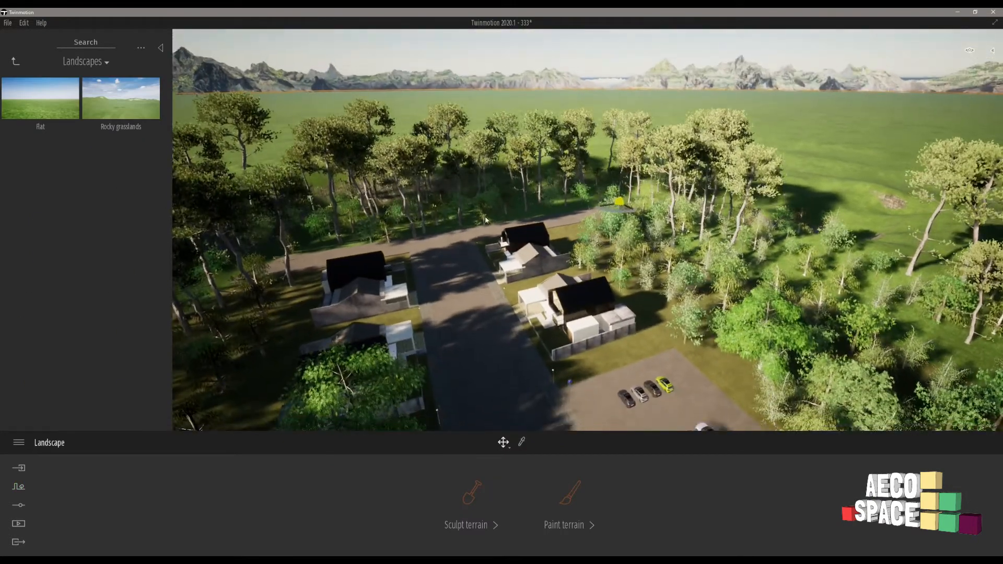
Examine the painted trees from street level in front of the houses and from above the car parks.
scroll(472, 352, "up", 5)
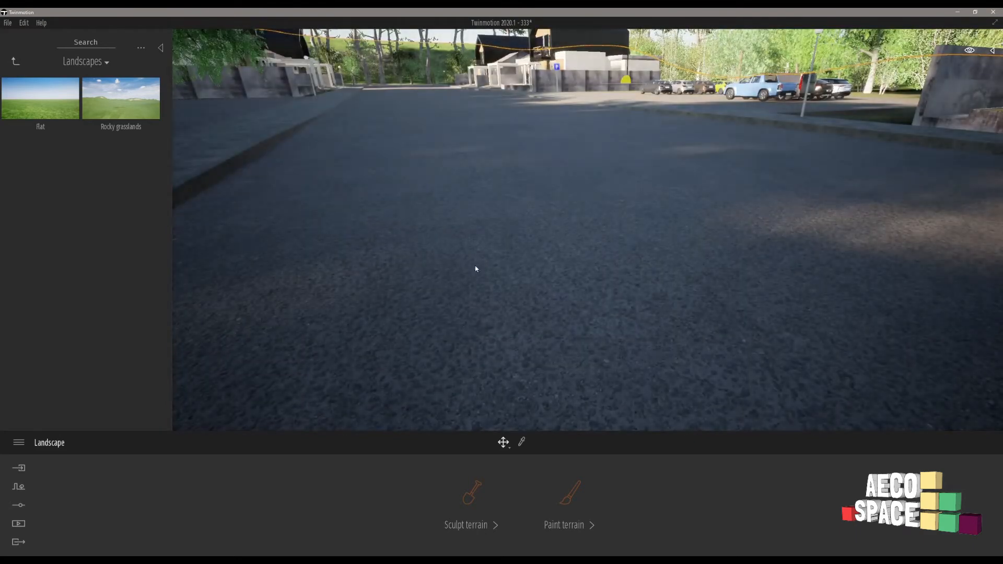
right_click_drag(475, 269, 836, 209)
key("d")
key("s")
right_click_drag(492, 235, 350, 227)
right_click_drag(439, 227, 298, 226)
key("d")
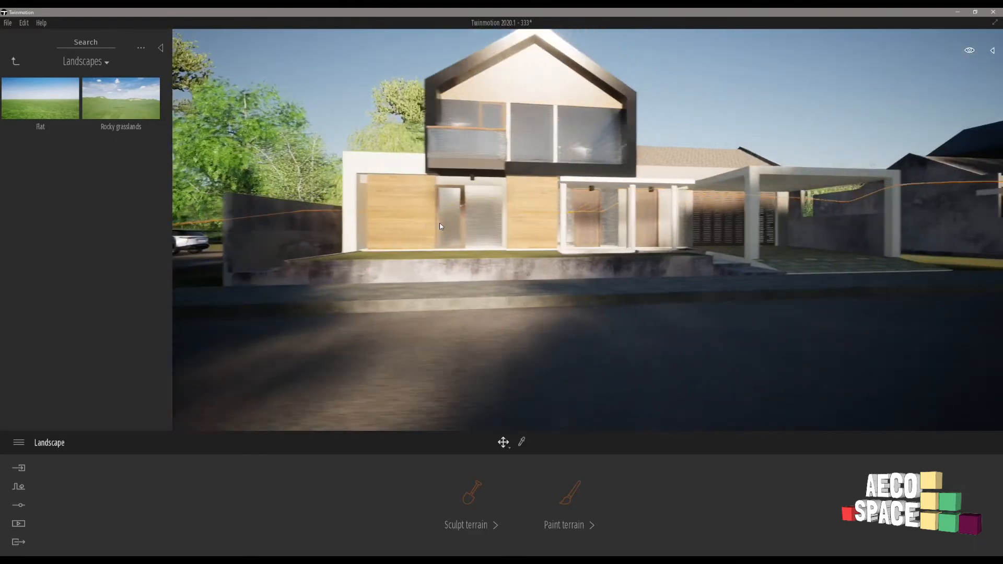
key("e")
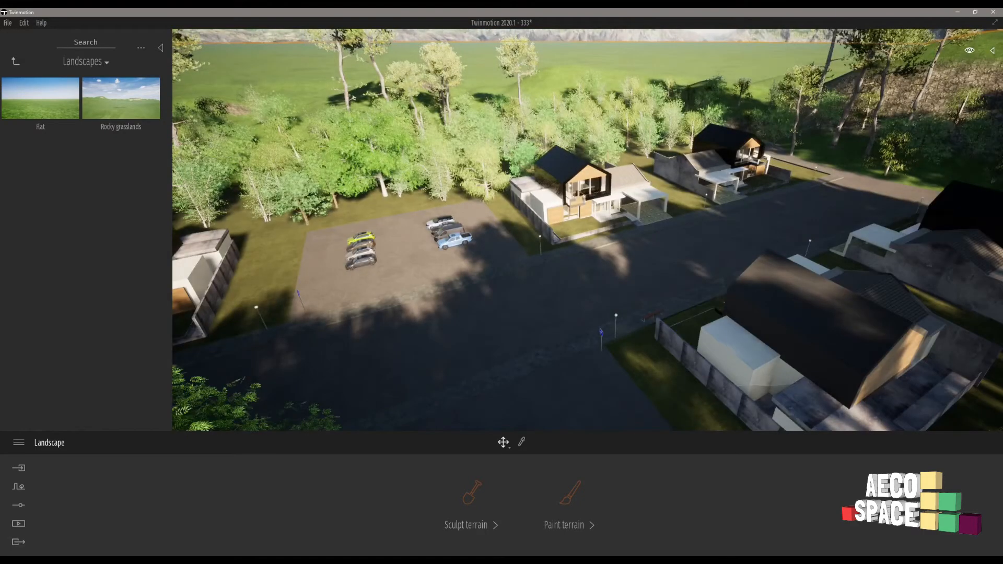
right_click_drag(530, 157, 314, 448)
Start a new vegetation paint set and add London Planetree and Turkey Oak to its palette.
left_click(19, 486)
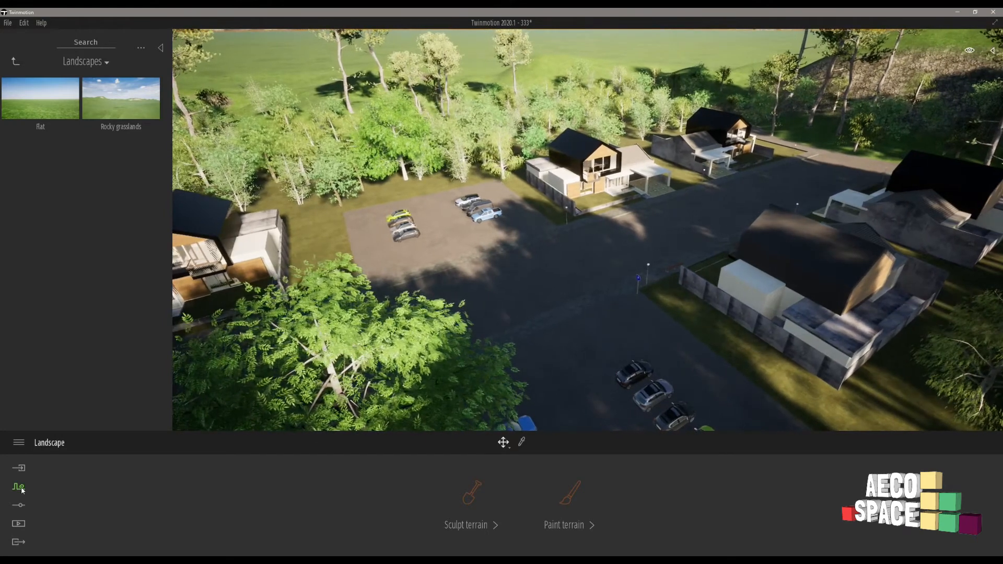
left_click(468, 501)
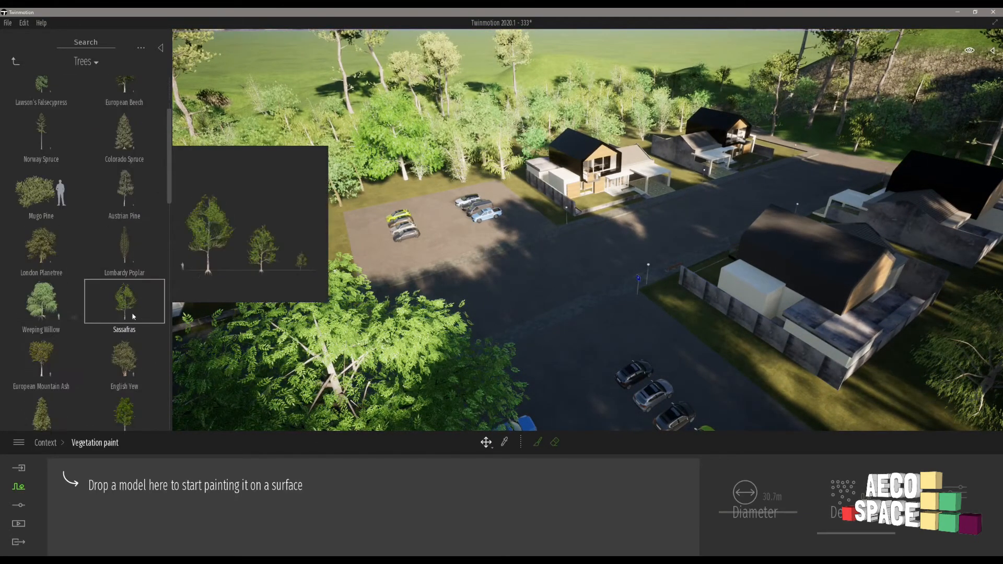
scroll(60, 261, "down", 2)
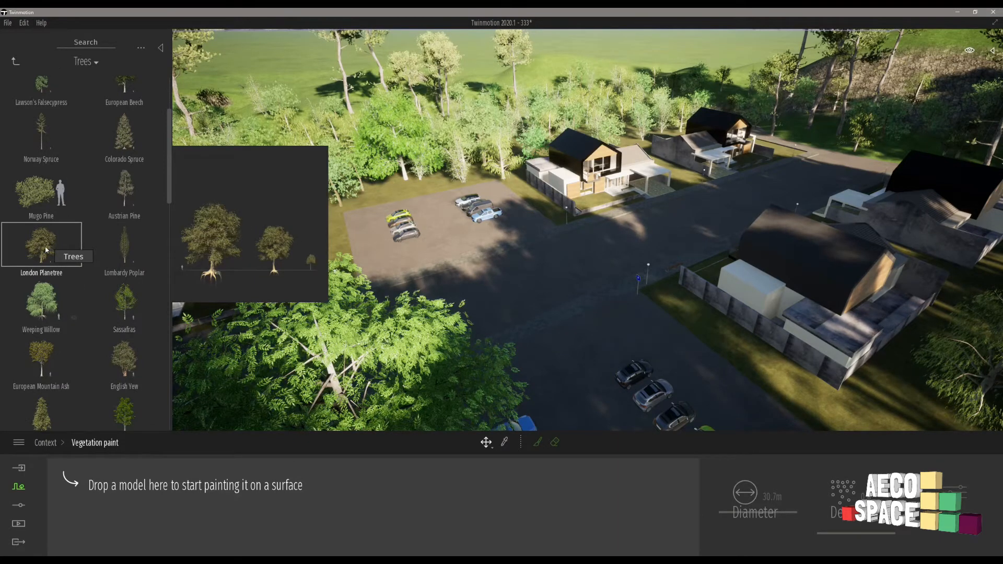
left_click_drag(154, 417, 195, 494)
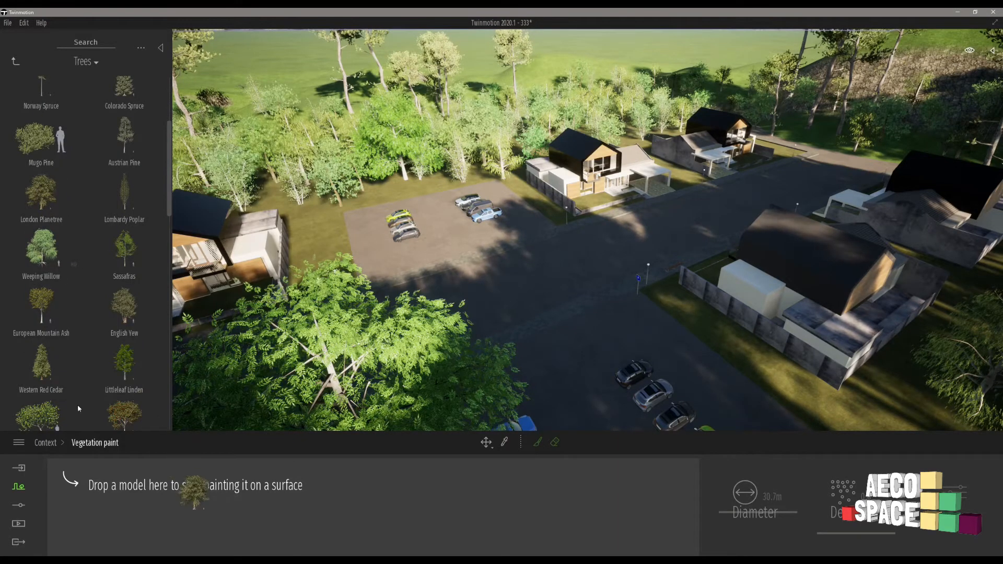
scroll(104, 314, "down", 7)
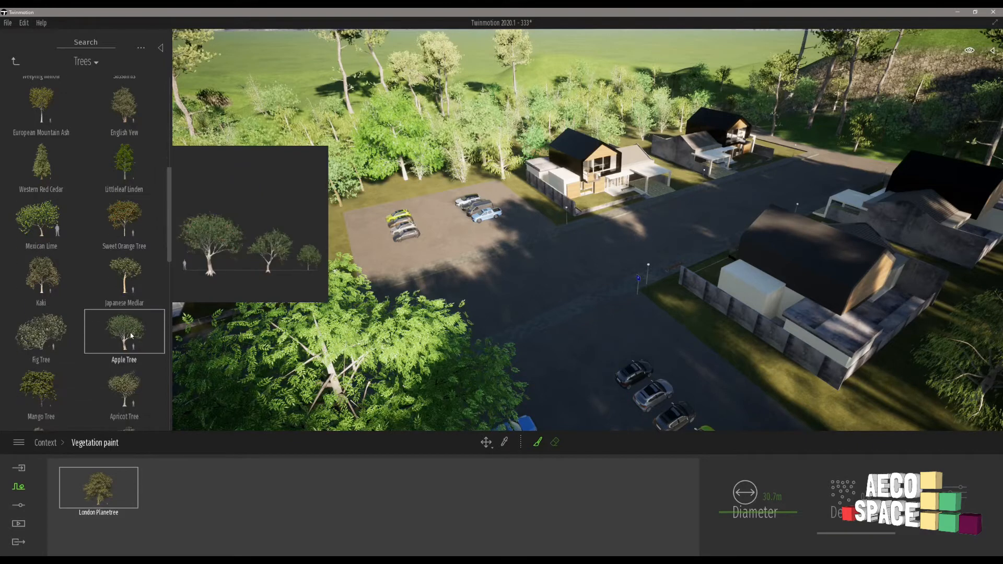
scroll(140, 332, "down", 13)
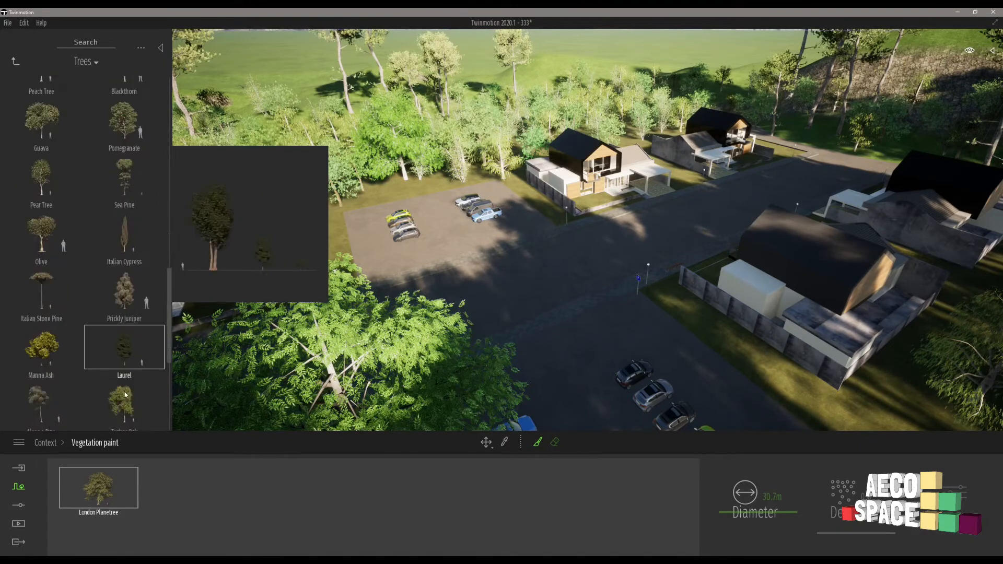
scroll(53, 397, "down", 1)
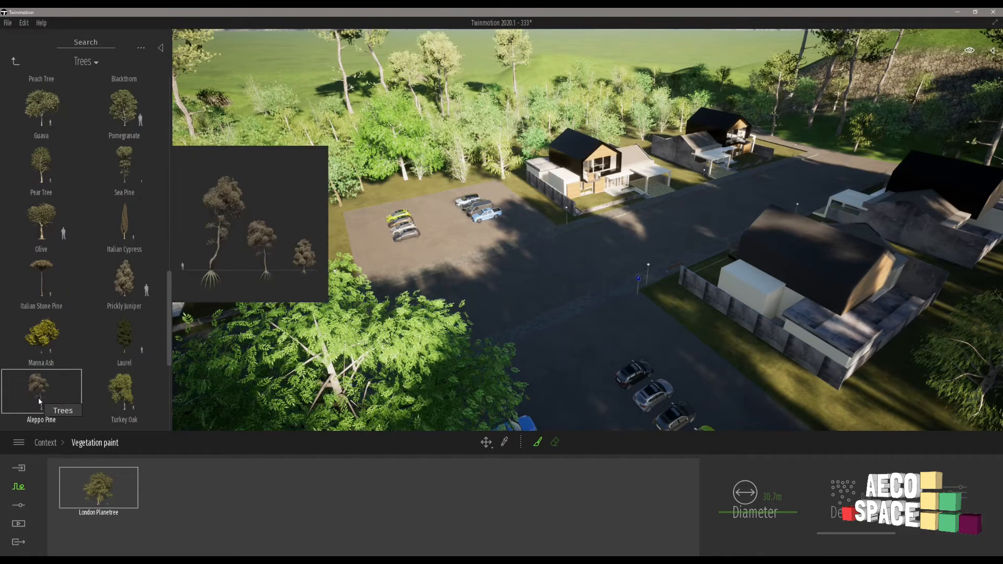
mouse_move(39, 397)
left_mouse_down()
mouse_move(115, 393)
mouse_move(141, 418)
mouse_move(172, 489)
left_mouse_up()
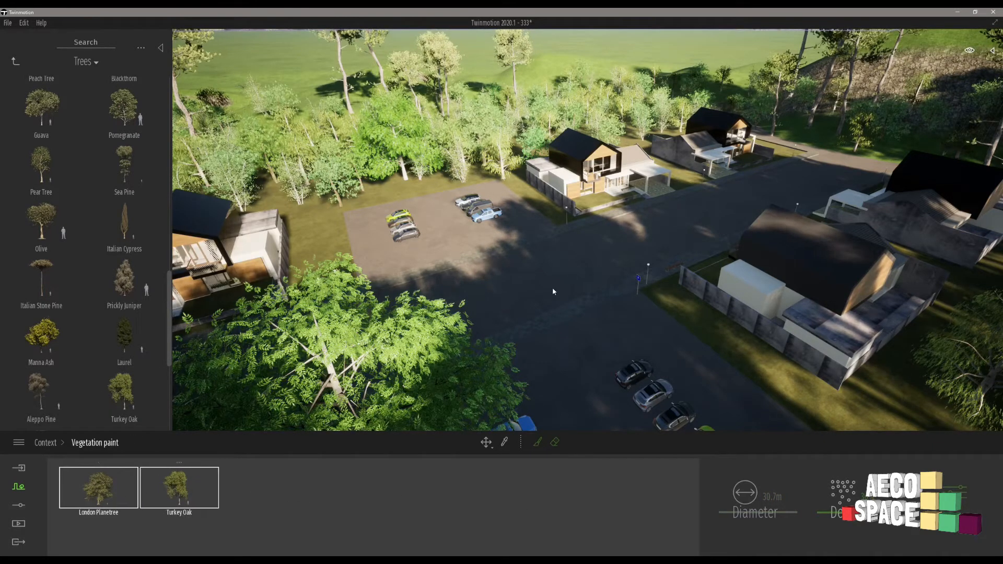
Activate the vegetation brush and paint the London Planetree and Turkey Oak mix through the woodland beside the houses, opposite the rocky hill.
scroll(553, 289, "down", 5)
right_click_drag(553, 288, 428, 265)
key("s")
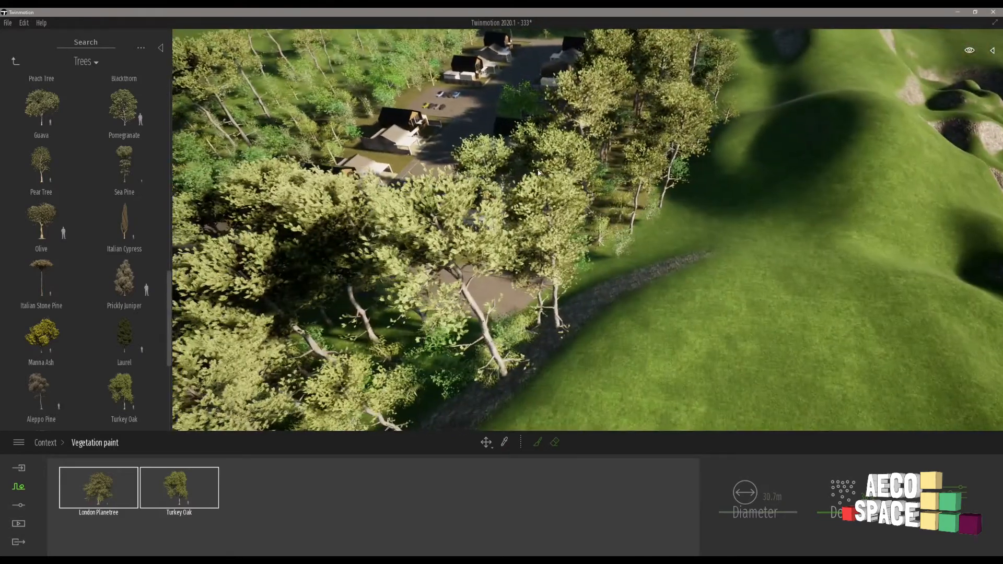
right_click_drag(538, 170, 432, 129)
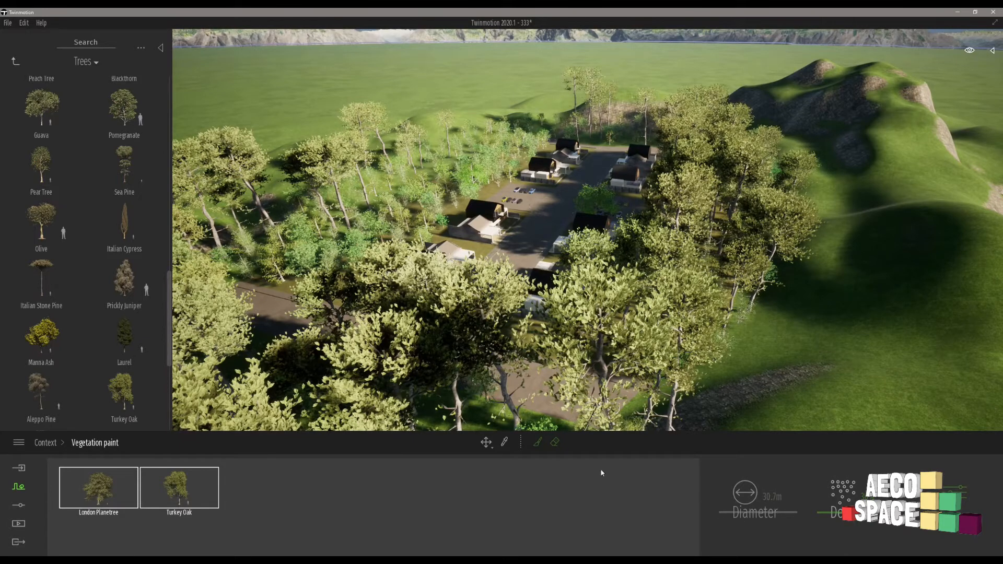
left_click(537, 443)
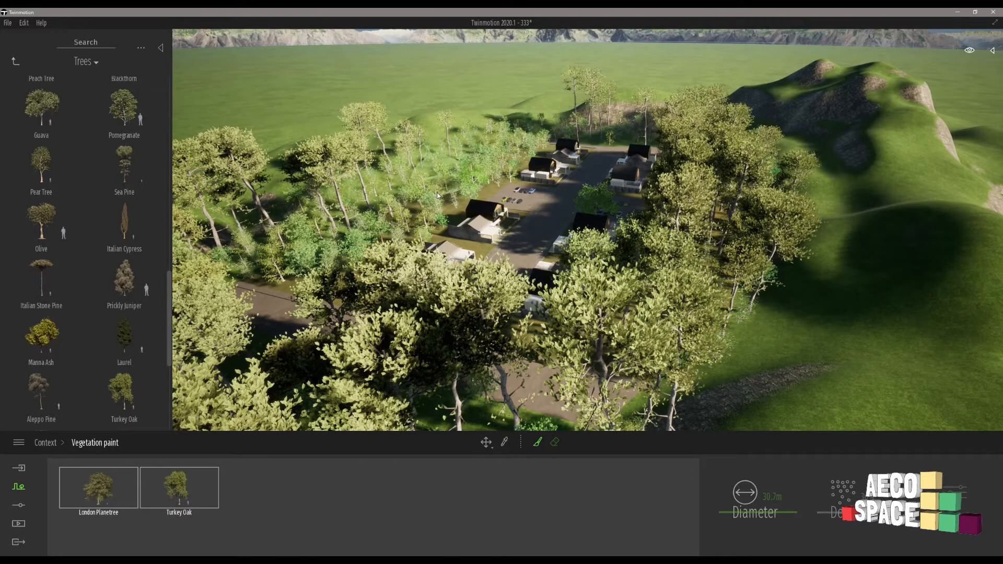
left_click_drag(437, 196, 451, 186)
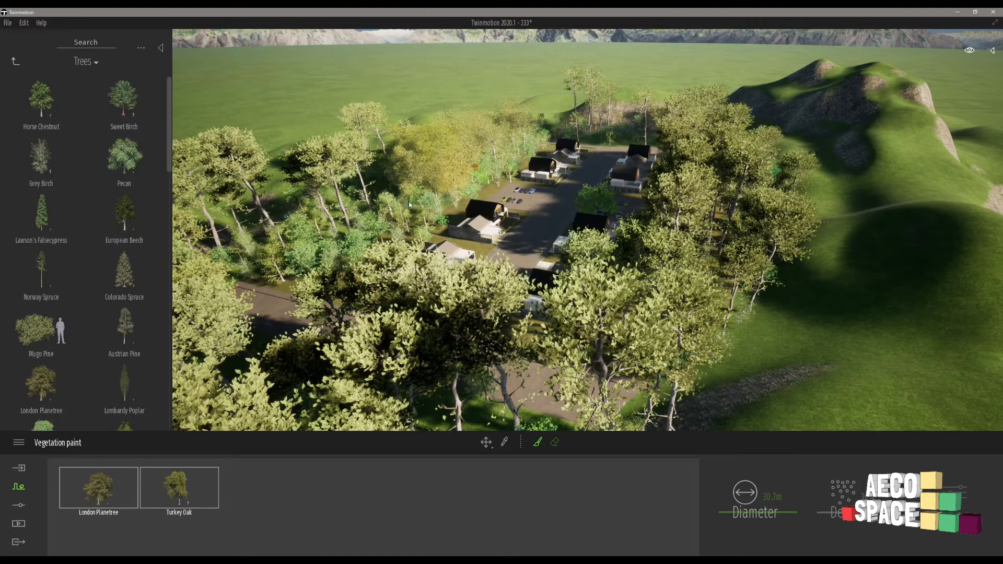
mouse_move(378, 230)
left_mouse_down()
mouse_move(286, 273)
mouse_move(249, 224)
left_mouse_up()
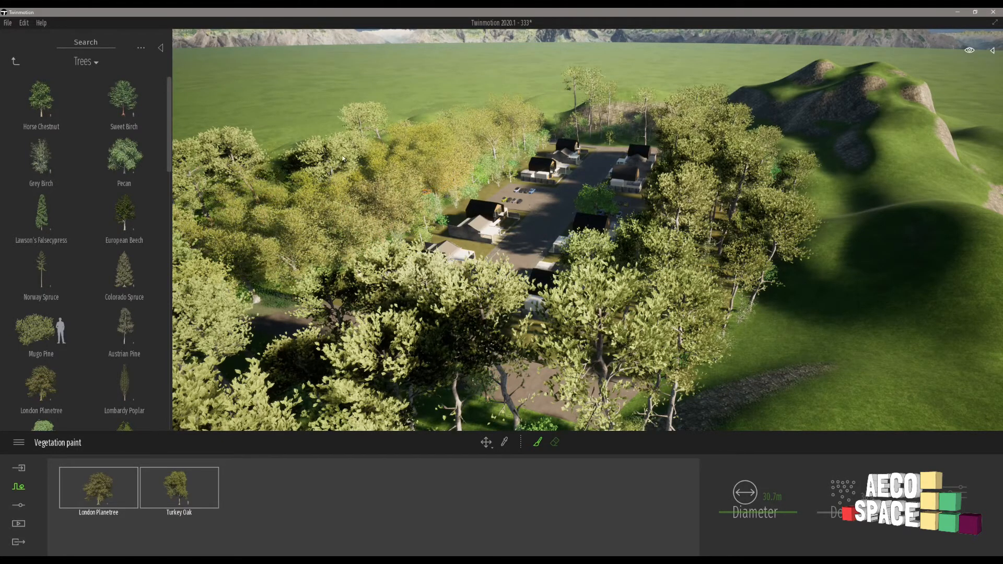
middle_click_drag(337, 166, 343, 196, "shift")
Extend the London Planetree and Turkey Oak mix around the far end of the road and along the hill side of the houses.
scroll(343, 196, "down", 2)
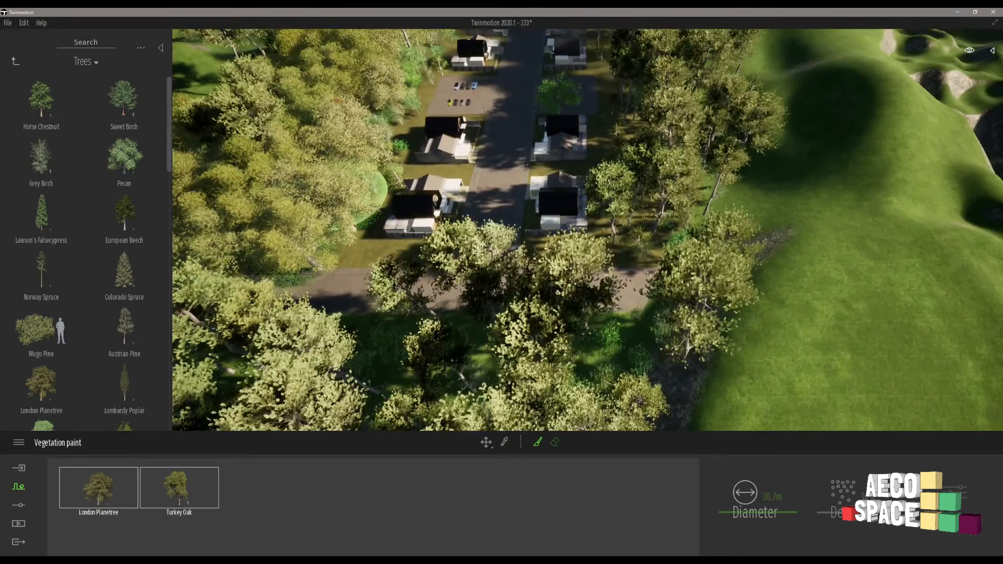
right_click_drag(343, 196, 346, 188)
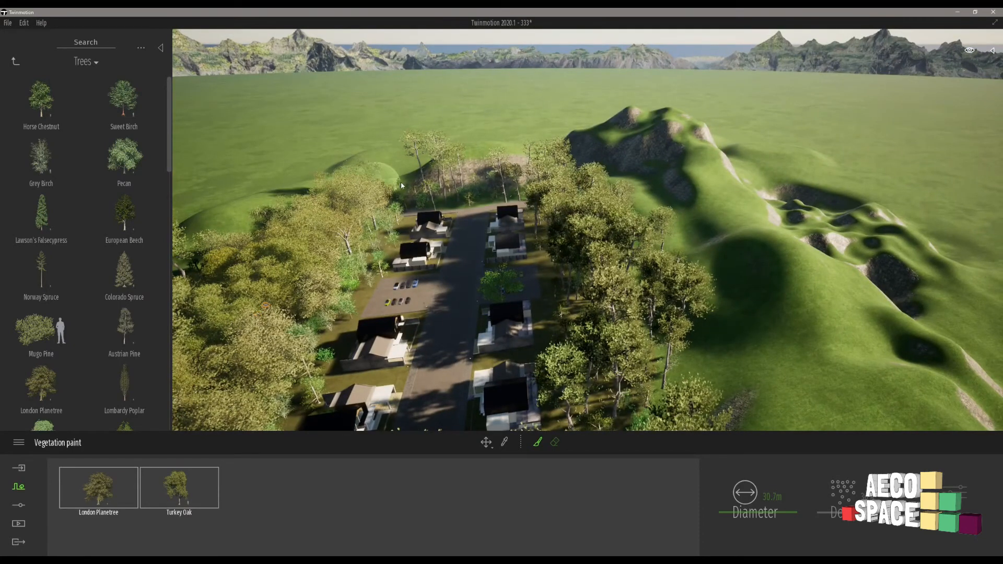
left_click_drag(401, 186, 414, 184)
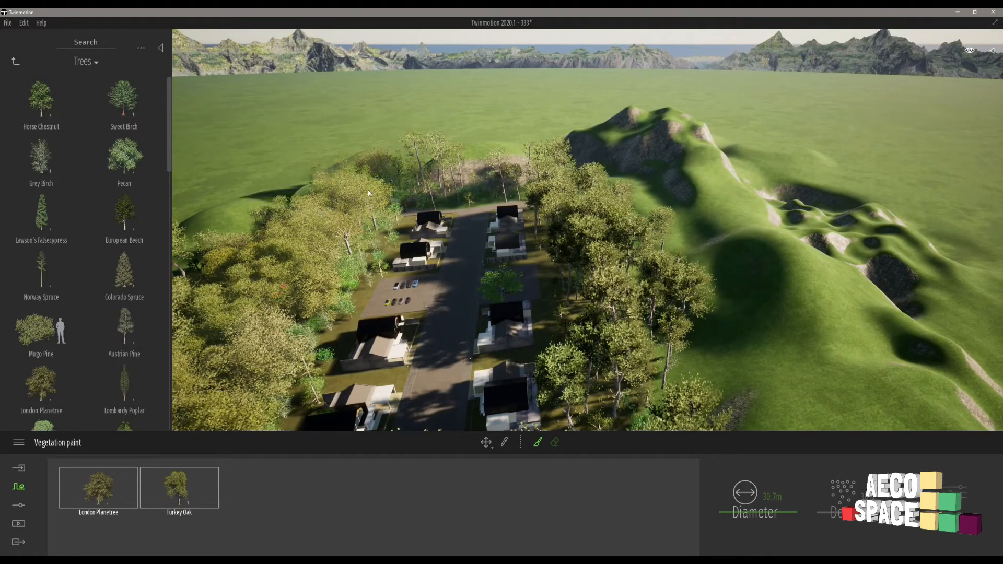
left_click_drag(449, 186, 552, 183)
mouse_move(616, 225)
left_mouse_down()
mouse_move(643, 220)
mouse_move(674, 245)
mouse_move(710, 314)
mouse_move(700, 396)
left_mouse_up()
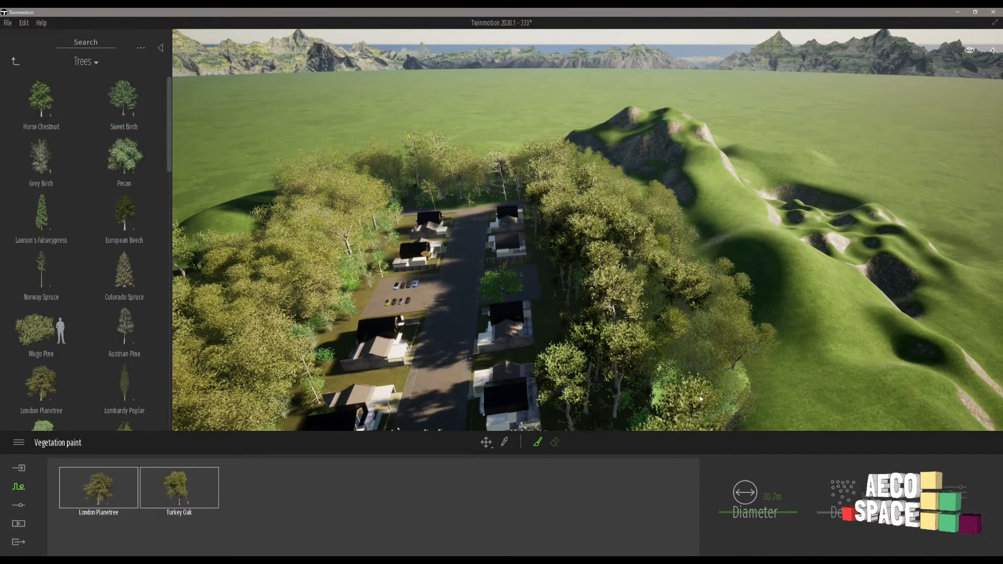
Examine the denser forest ring around the housing site and the surrounding hills from several aerial viewpoints.
scroll(770, 295, "down", 3)
right_click_drag(731, 277, 561, 257)
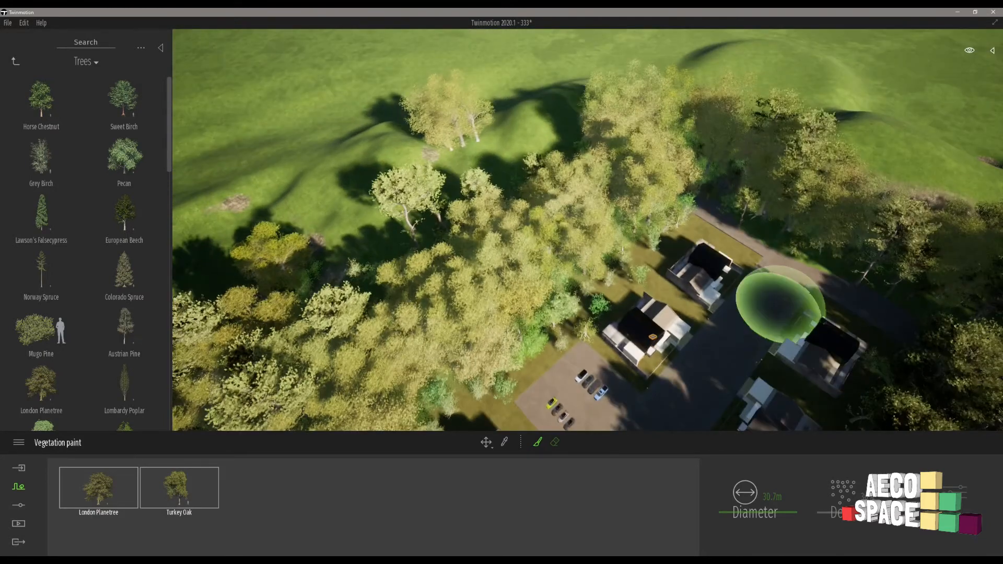
mouse_move(783, 271)
right_mouse_down()
mouse_move(830, 178)
mouse_move(815, 186)
mouse_move(788, 253)
mouse_move(765, 230)
mouse_move(767, 251)
right_mouse_up()
scroll(769, 250, "down", 5)
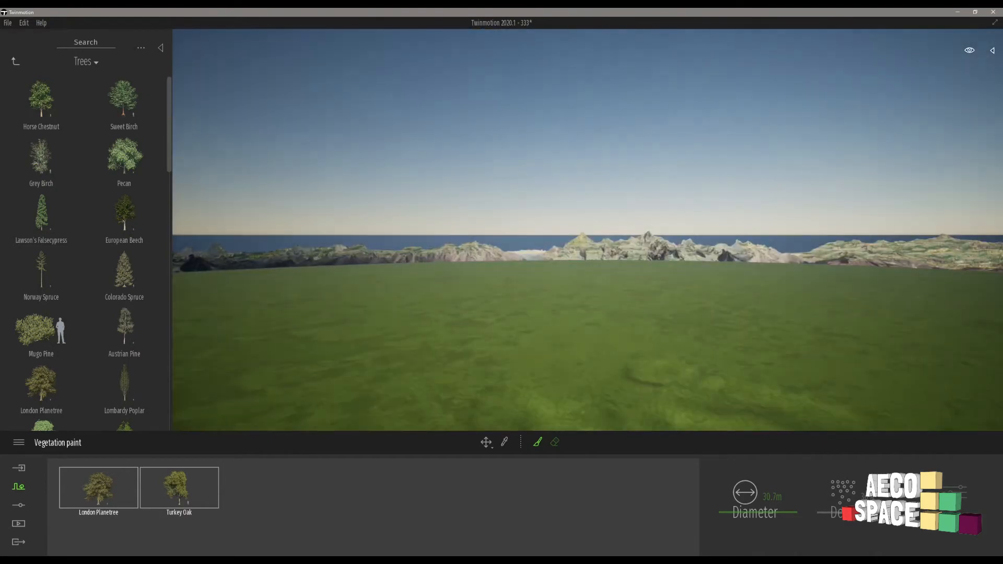
key("ctrl+s")
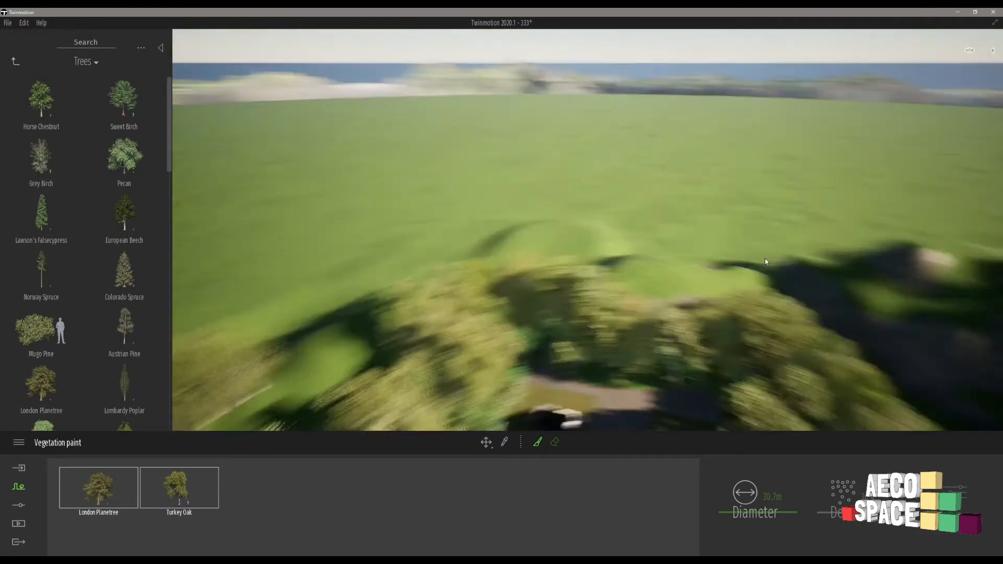
scroll(644, 306, "down", 2)
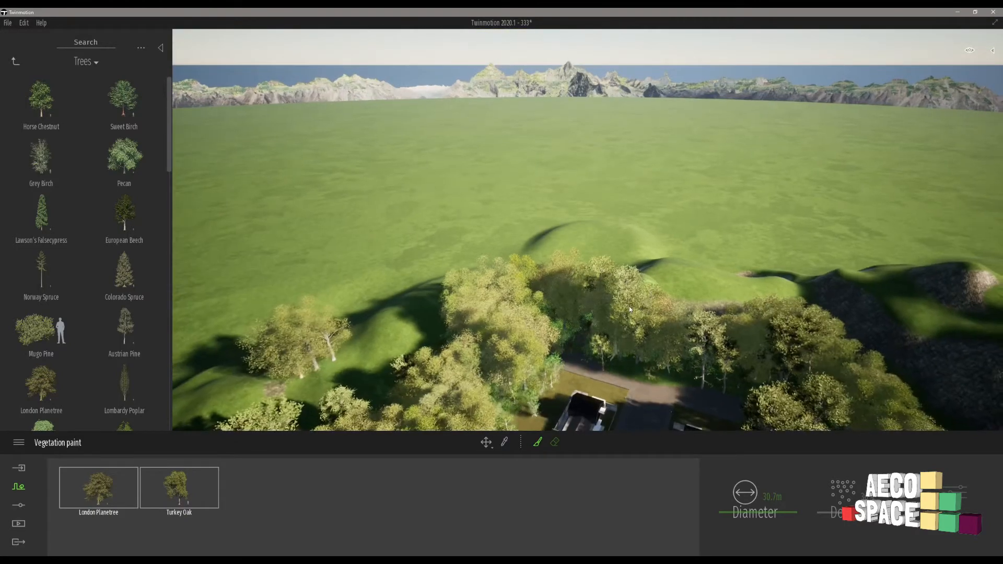
right_click_drag(629, 306, 673, 334)
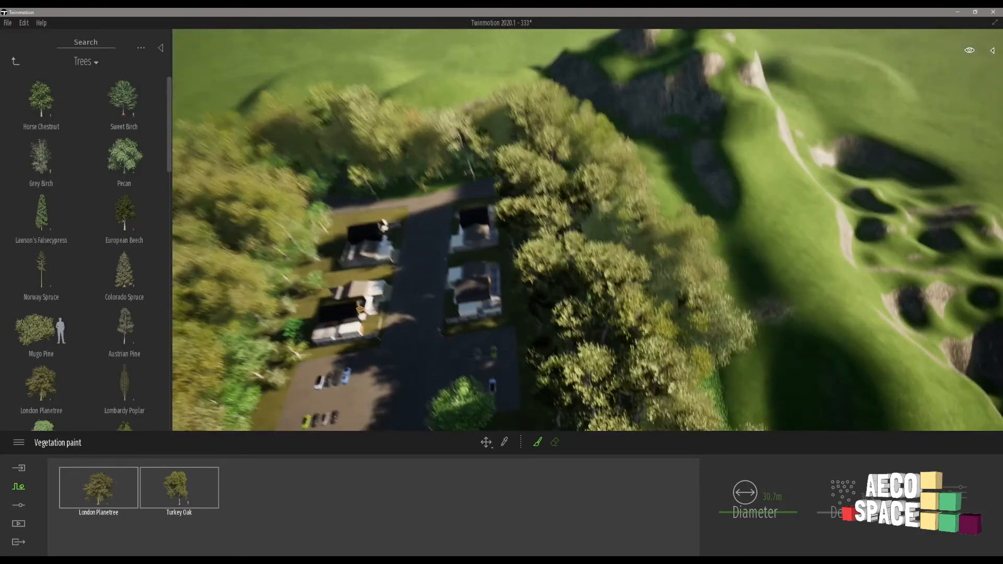
scroll(663, 250, "up", 4)
right_click_drag(652, 235, 590, 235)
right_click_drag(590, 313, 475, 246)
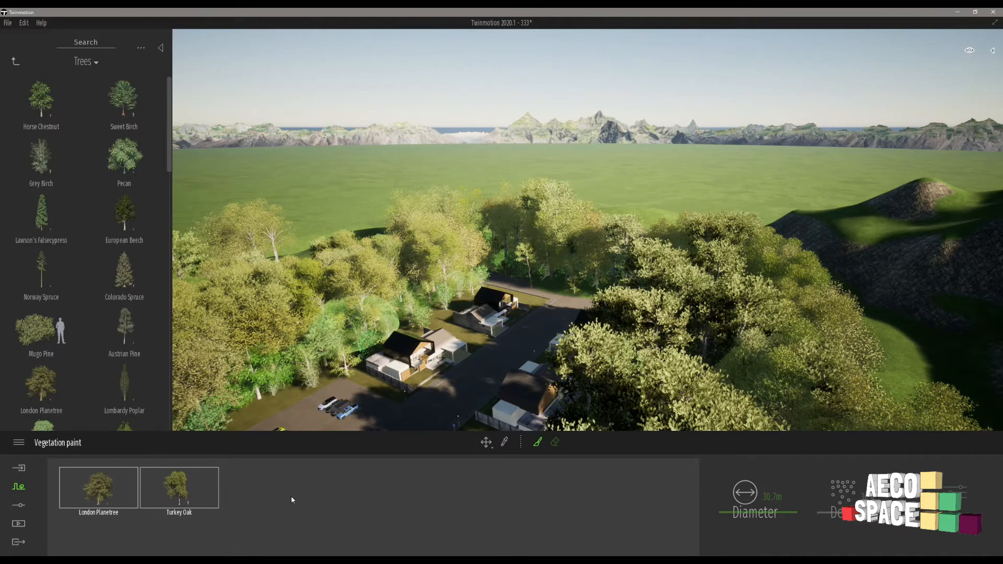
Select both London Planetree and Turkey Oak in the paint palette and open their shared settings.
left_click(97, 489)
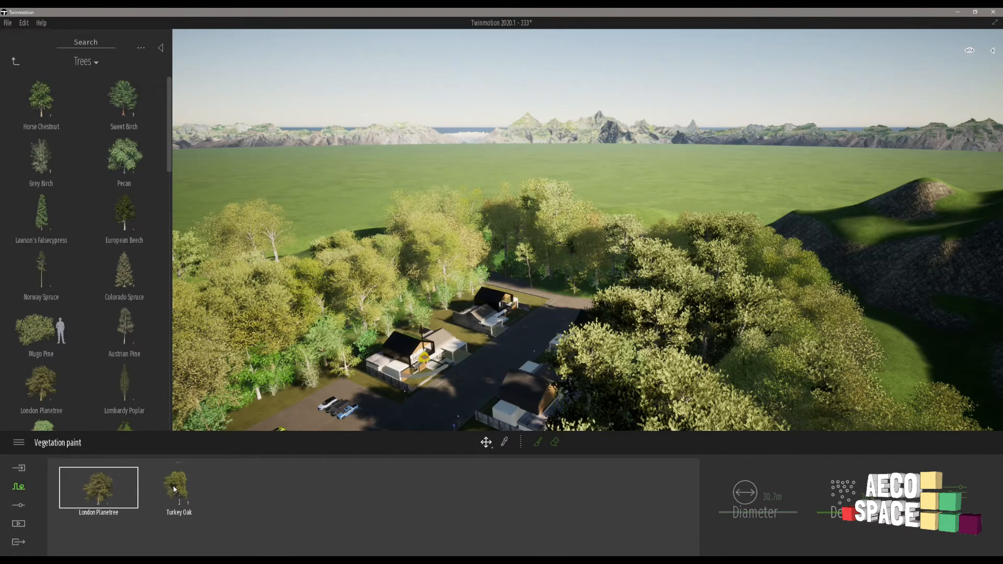
left_click(966, 506)
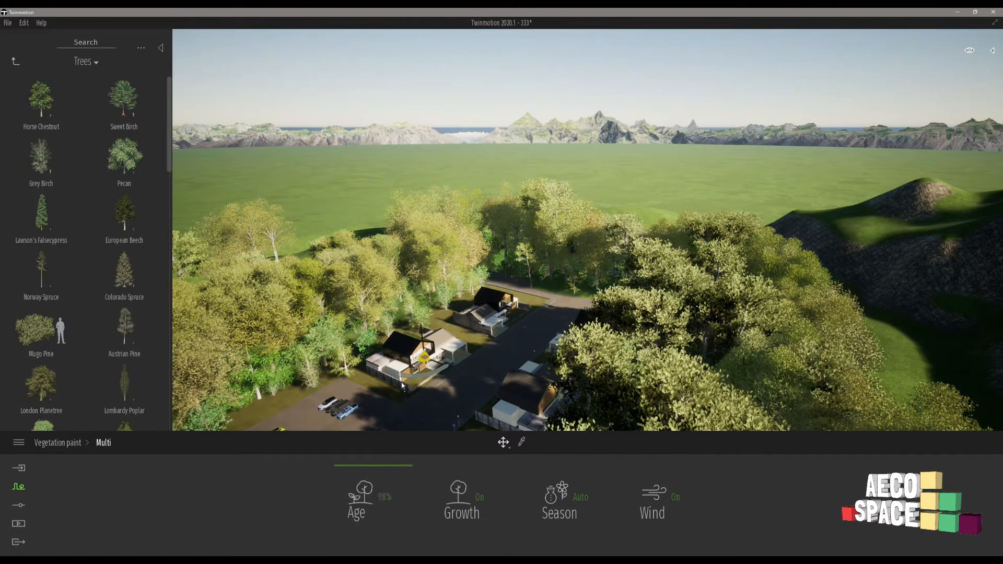
Jump to the light blue pickup in the car park and examine the houses and tree backdrop while travelling along the street.
left_click(341, 411)
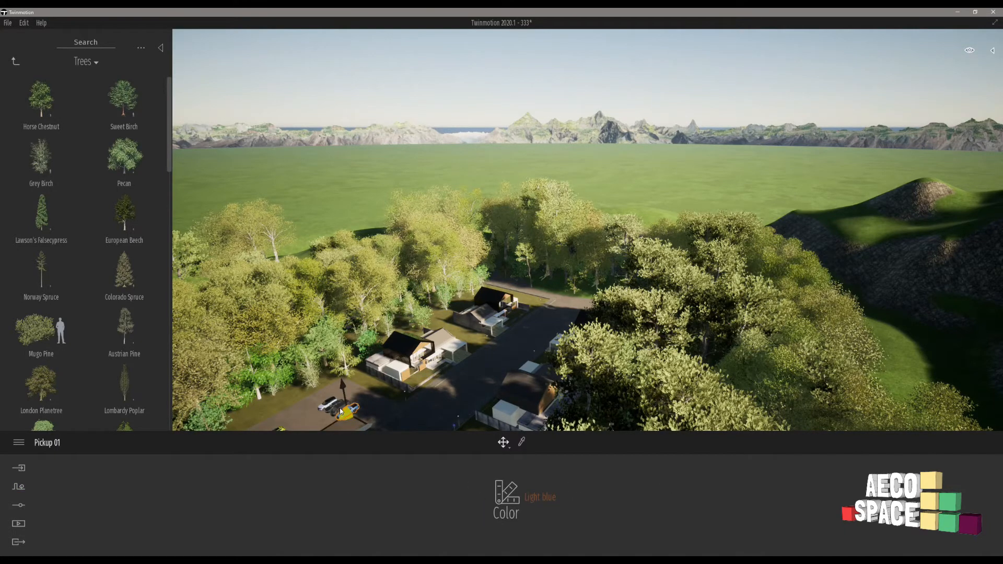
double_click(340, 411)
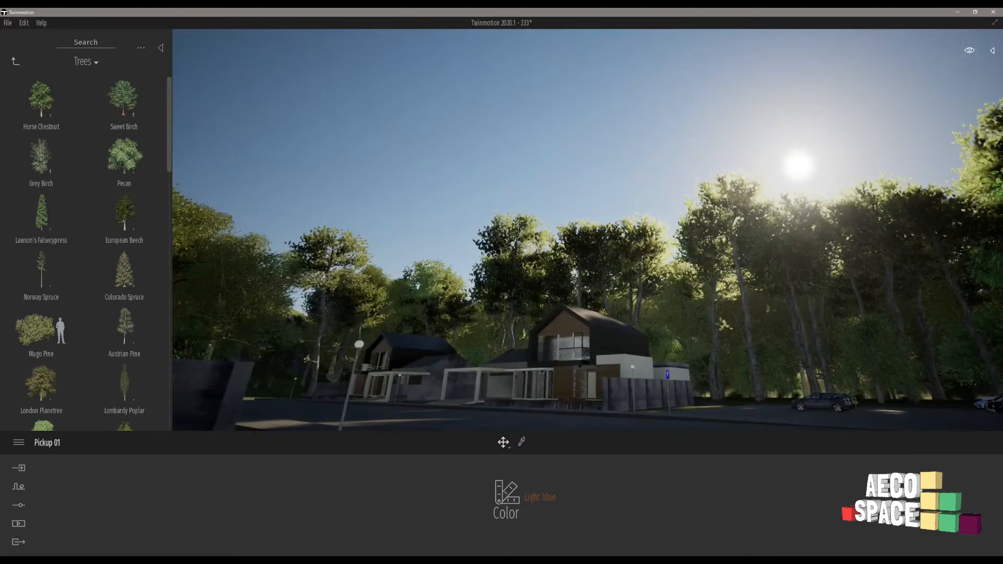
key("d")
right_click_drag(587, 230, 360, 369)
key("d")
right_click_drag(515, 366, 436, 342)
right_click_drag(464, 374, 313, 369)
key("w")
right_click_drag(560, 239, 584, 239)
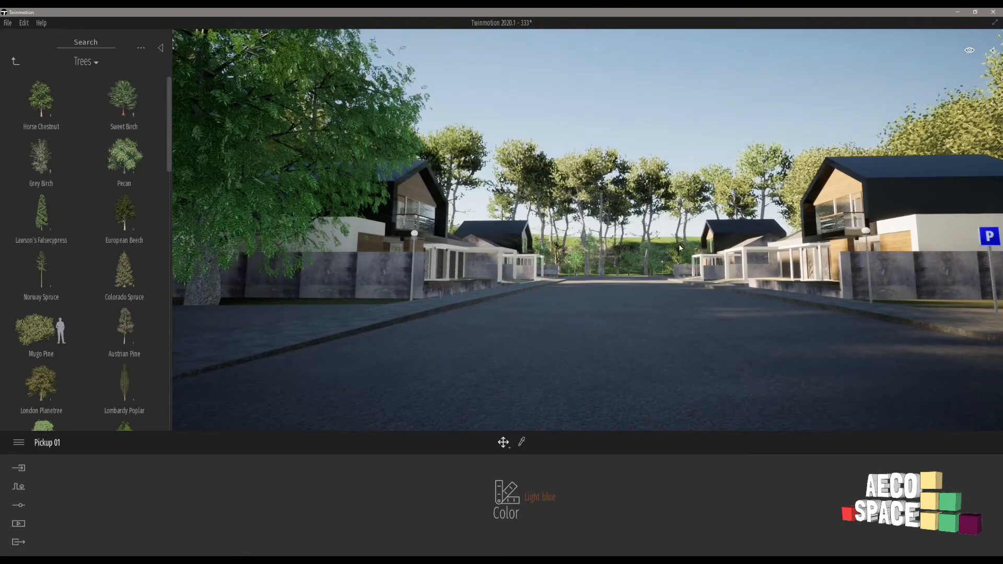
key("w")
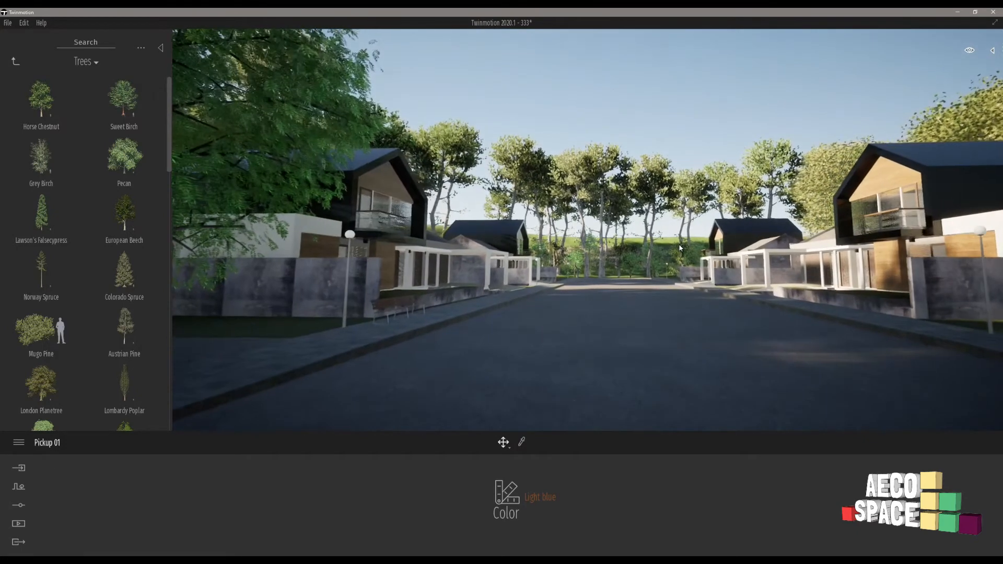
Paint a strip of London Planetree and Turkey Oak along the bare hillside behind the trees at the far end of the road.
key("e")
right_click_drag(680, 248, 680, 277)
key("e")
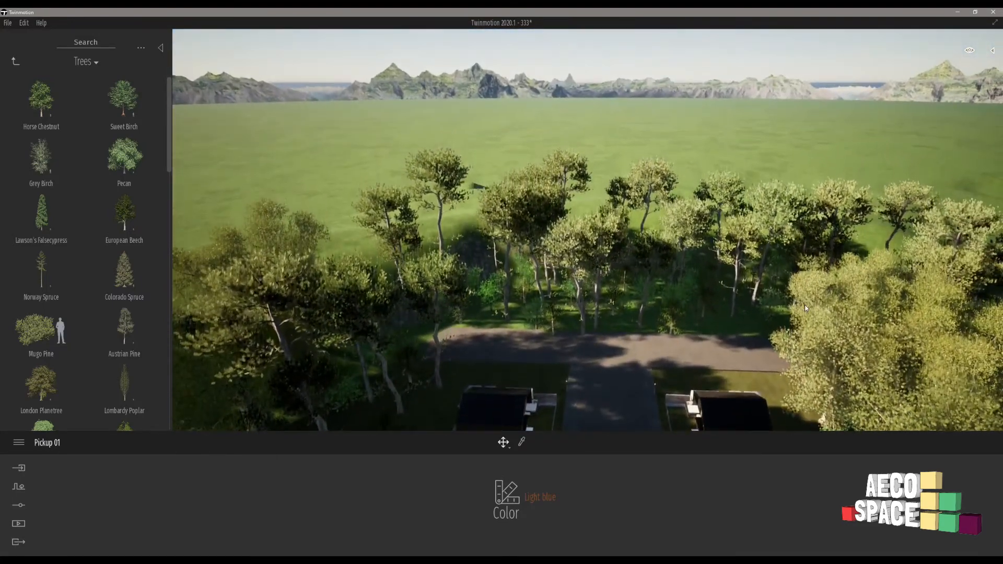
left_click(804, 305)
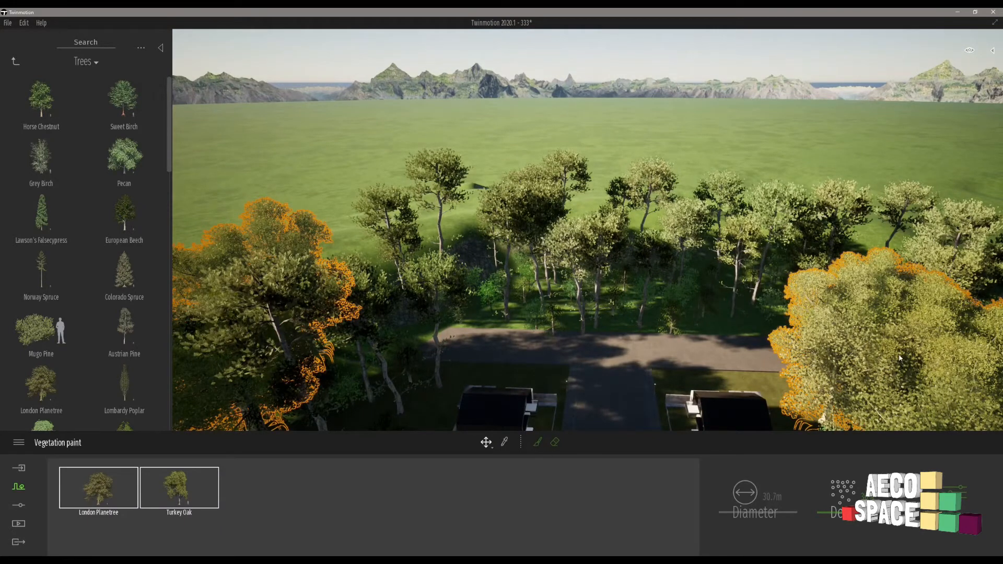
left_click(536, 443)
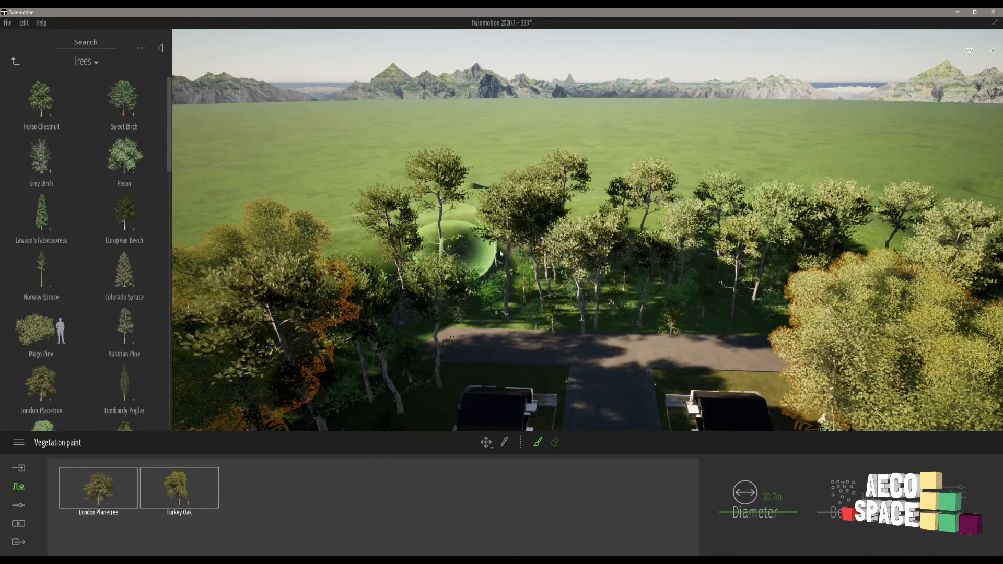
scroll(503, 251, "down", 5)
middle_click_drag(504, 252, 626, 209, "shift")
right_click_drag(574, 196, 516, 194)
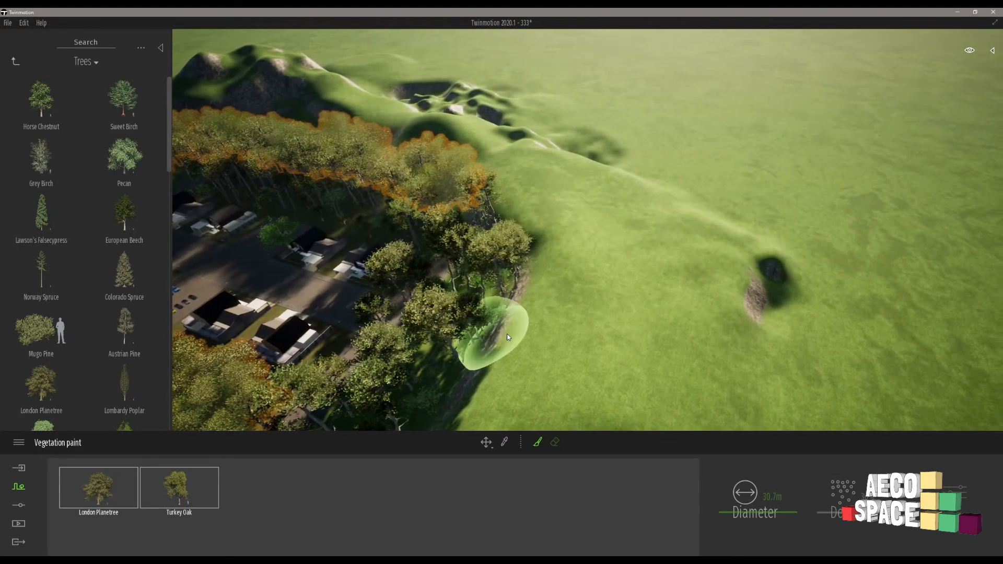
key("a")
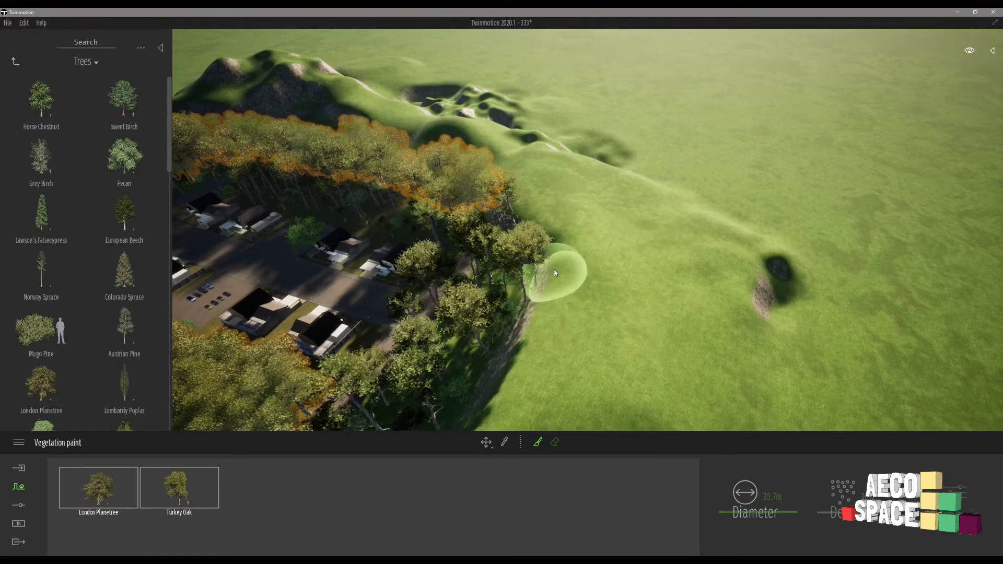
mouse_move(555, 279)
left_mouse_down()
mouse_move(510, 389)
mouse_move(493, 399)
left_mouse_up()
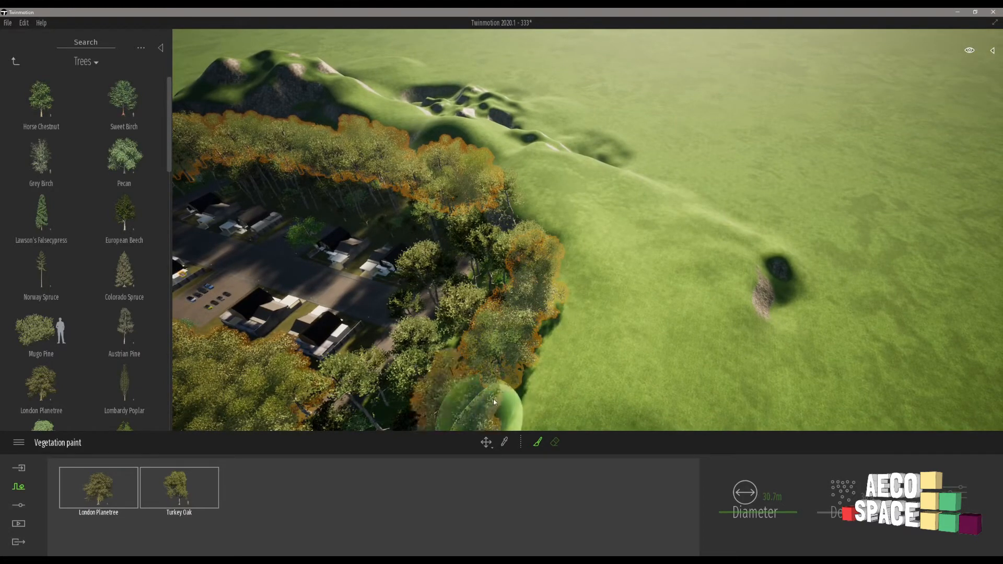
Fill the gap between the new planetree and oak strip and the forest beside the nearest houses, and finish painting.
key("s")
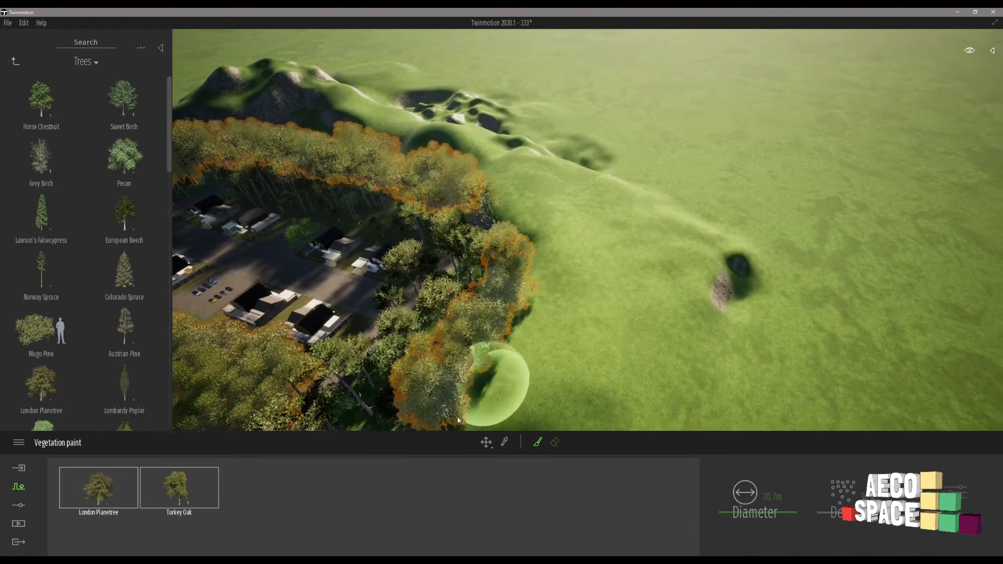
left_click_drag(390, 409, 360, 393)
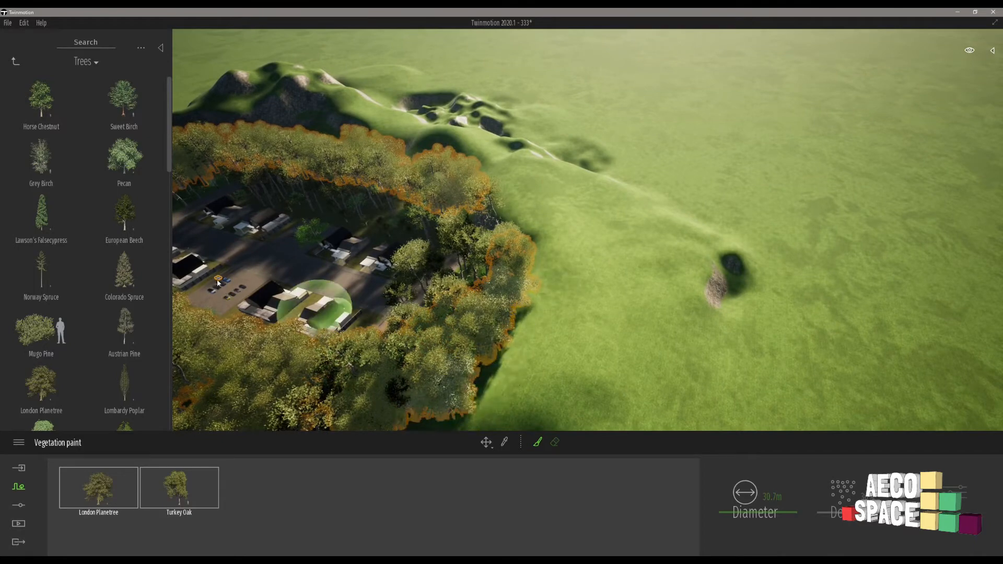
key("Escape")
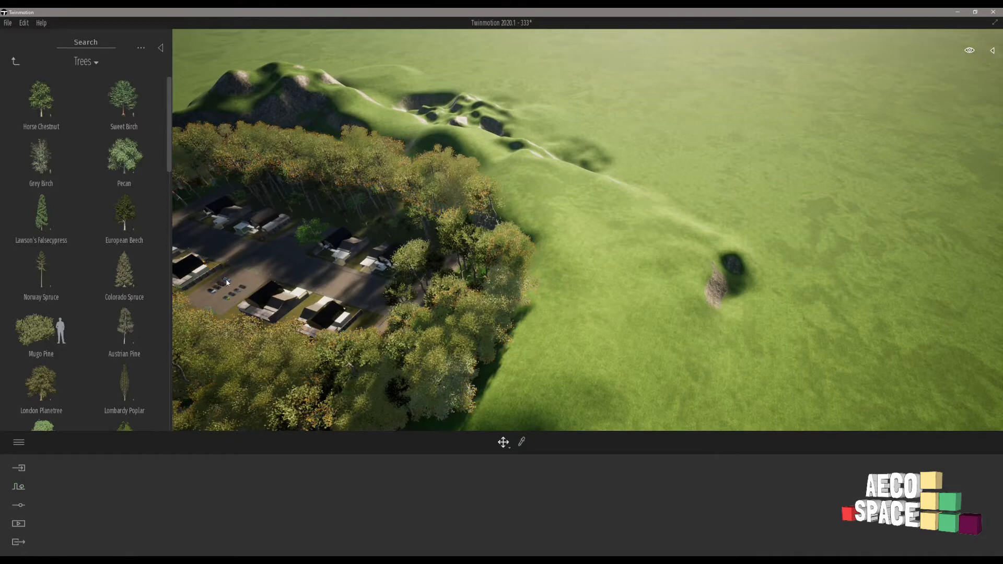
Jump to the light blue pickup and examine the tree backdrop from the street and the car park at eye level.
left_click(227, 282)
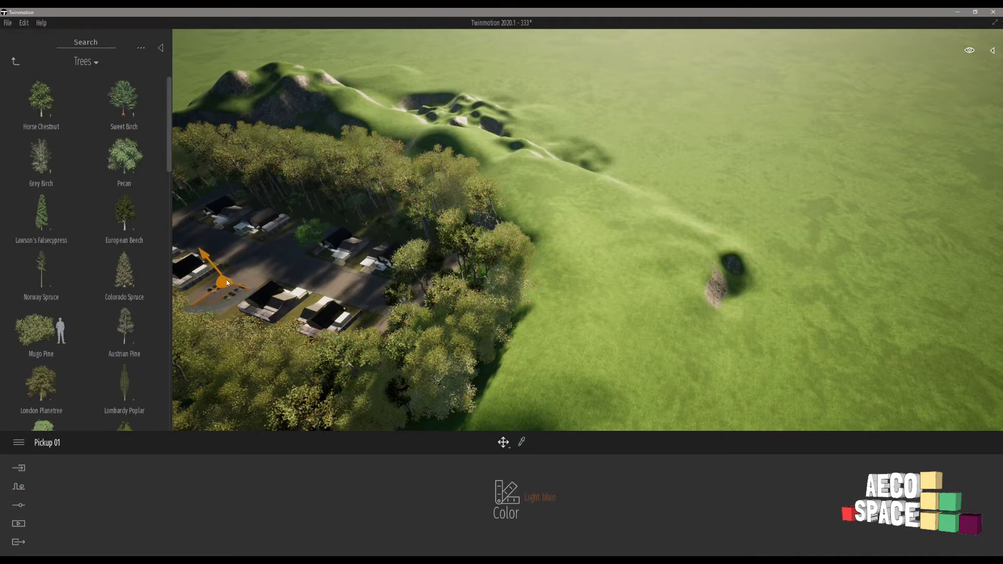
key("f")
right_click_drag(366, 261, 549, 232)
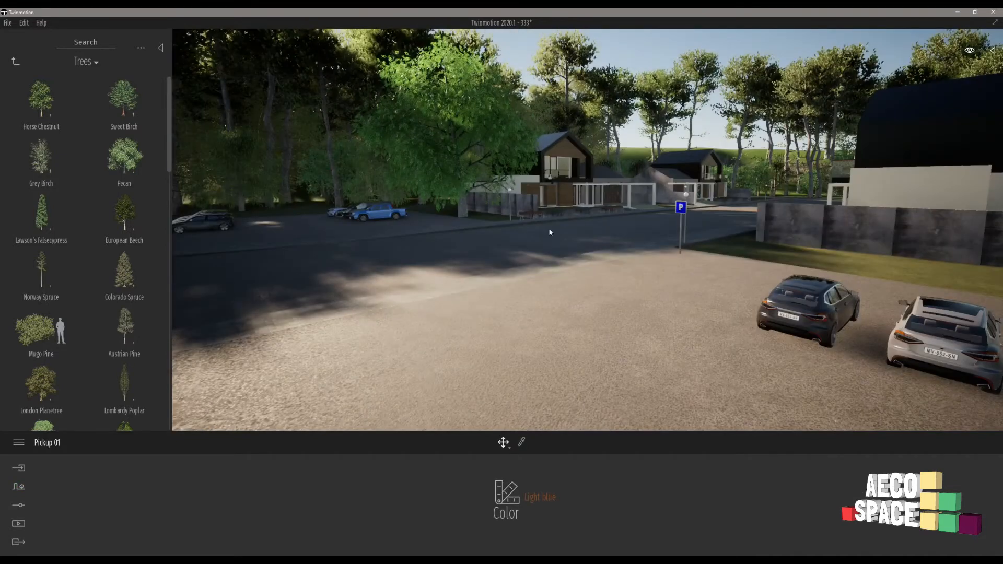
key("w")
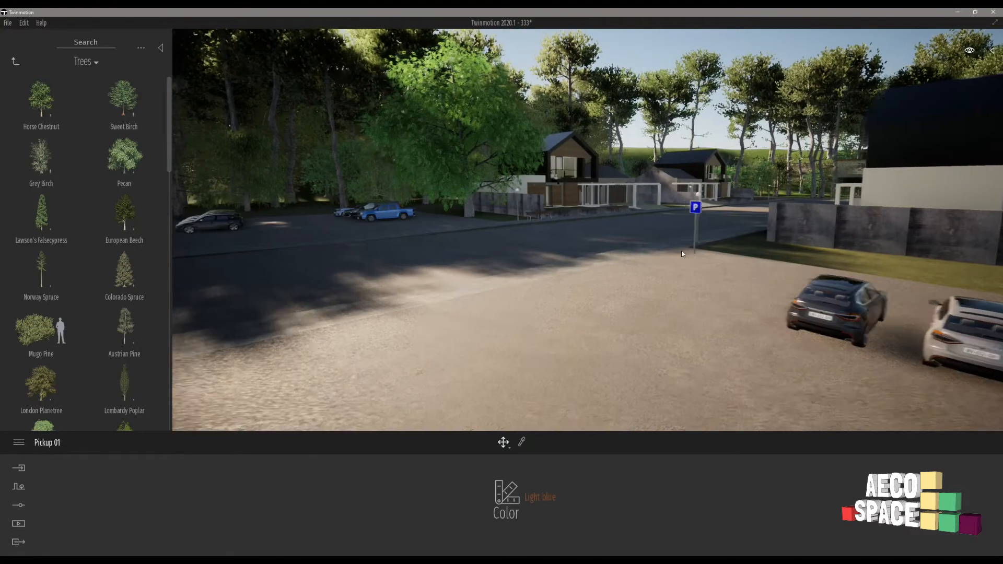
right_click_drag(694, 272, 783, 271)
key("a")
right_click_drag(663, 197, 586, 216)
key("w")
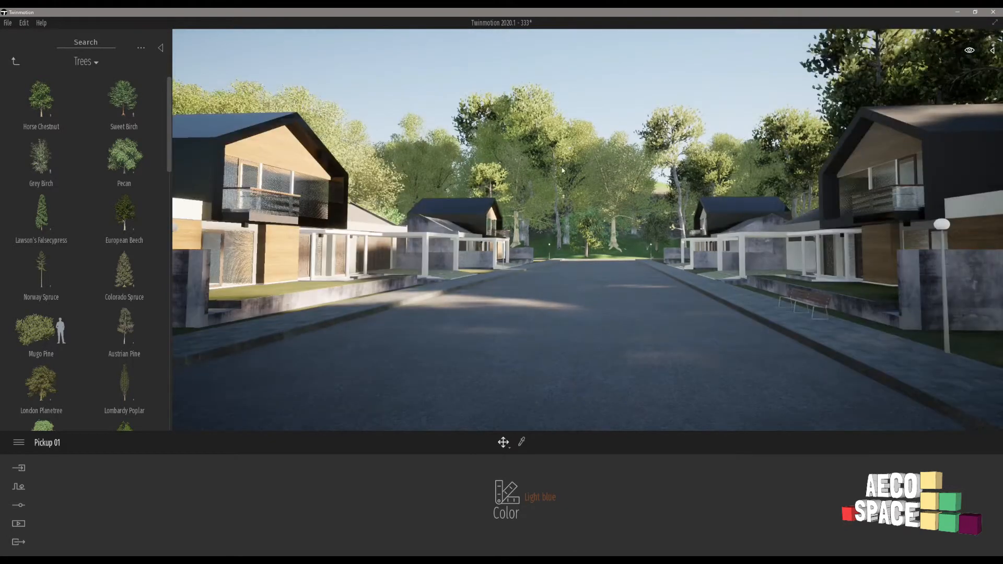
left_click(506, 150)
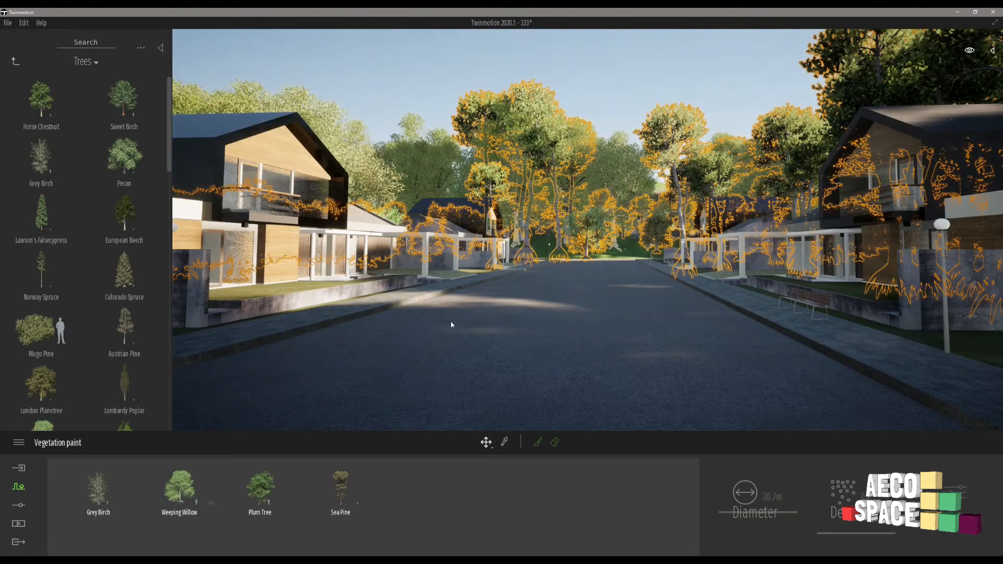
key("Escape")
right_click_drag(731, 210, 603, 207)
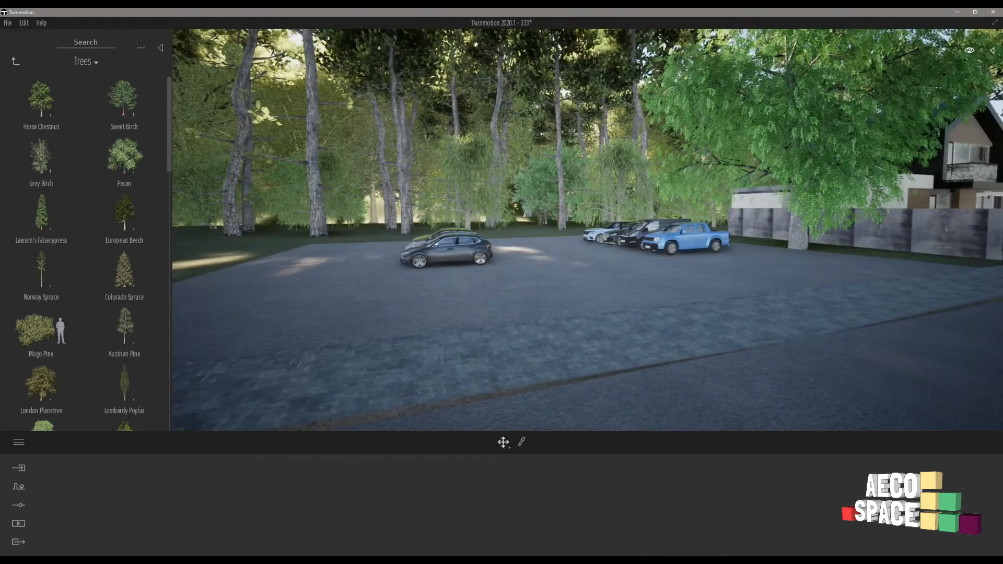
right_click_drag(587, 230, 608, 202)
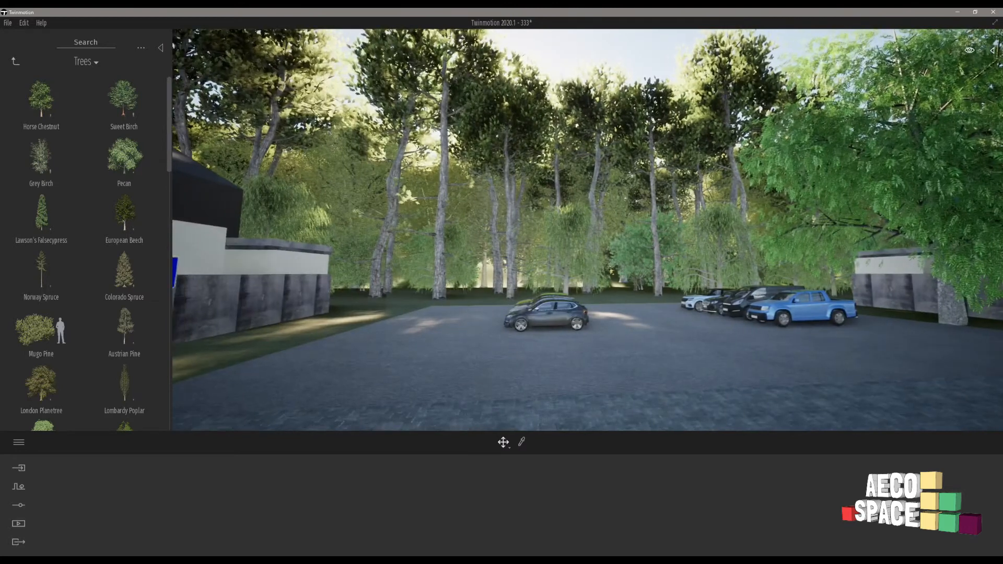
Show the scene's object list and hide the Pecan tree beside the car park.
left_click(992, 50)
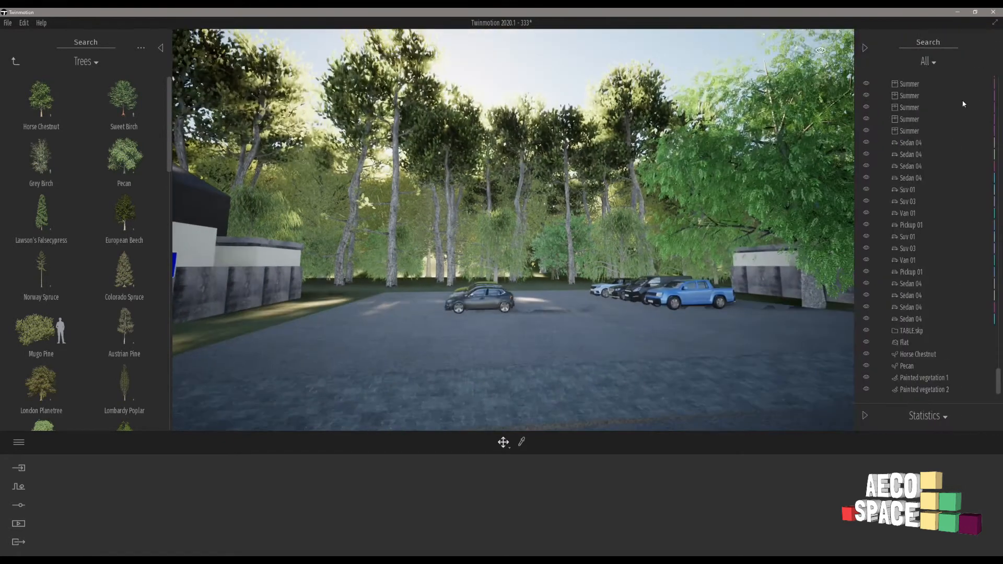
left_click(716, 172)
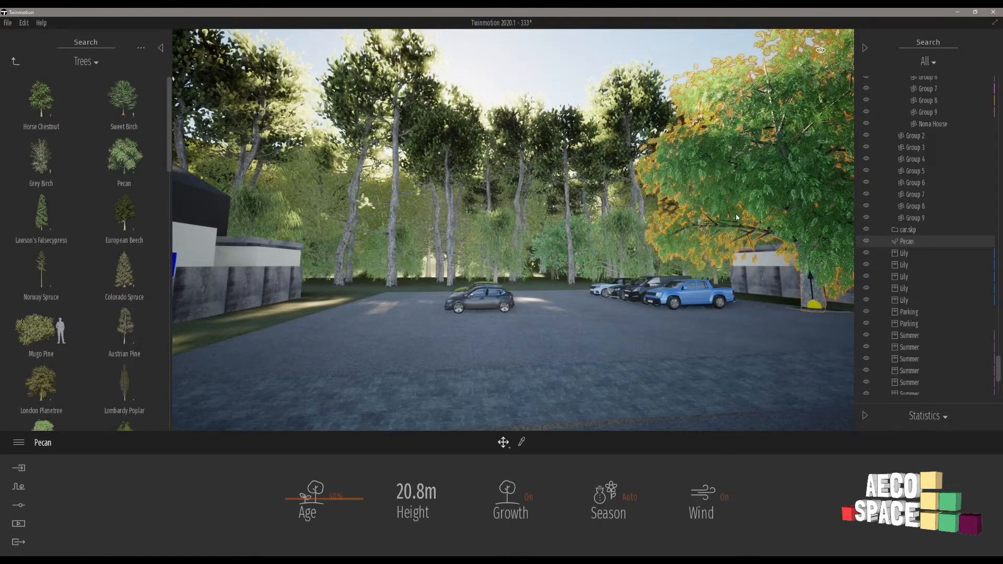
left_click(865, 241)
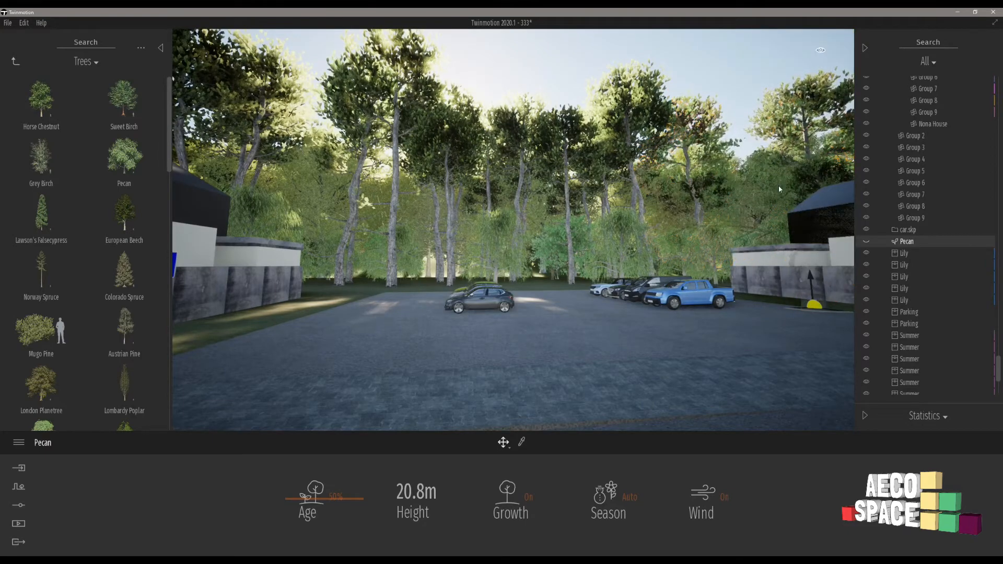
Temporarily hide Painted vegetation 1 to check the London Planetree and Turkey Oak layer behind it, and show it again.
left_click(647, 139)
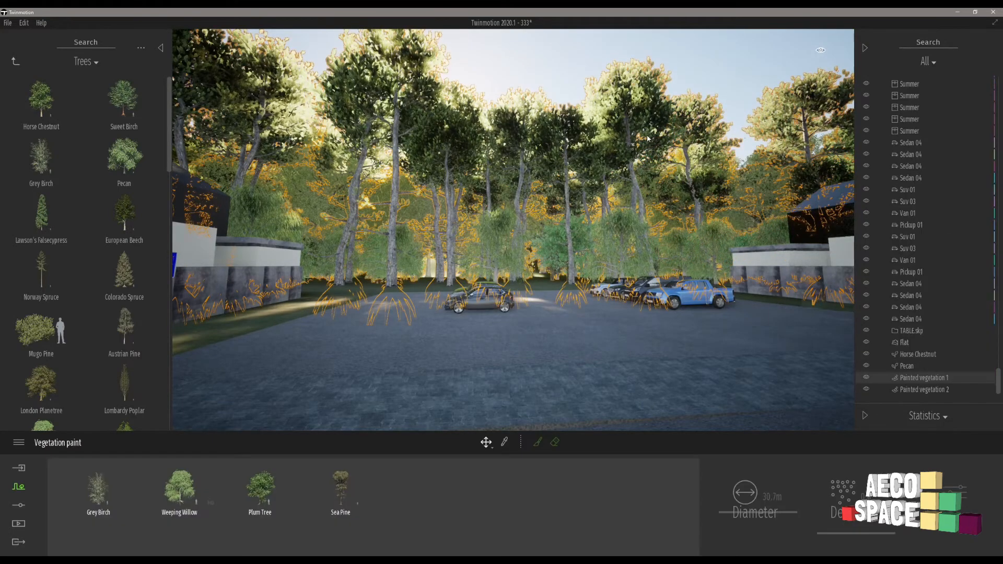
left_click(865, 377)
left_click(560, 198)
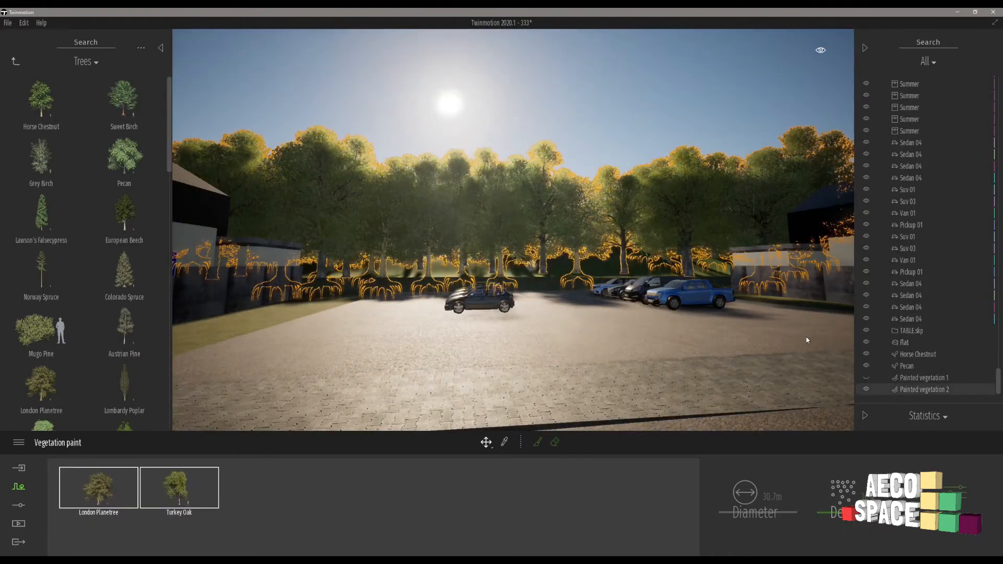
left_click(866, 378)
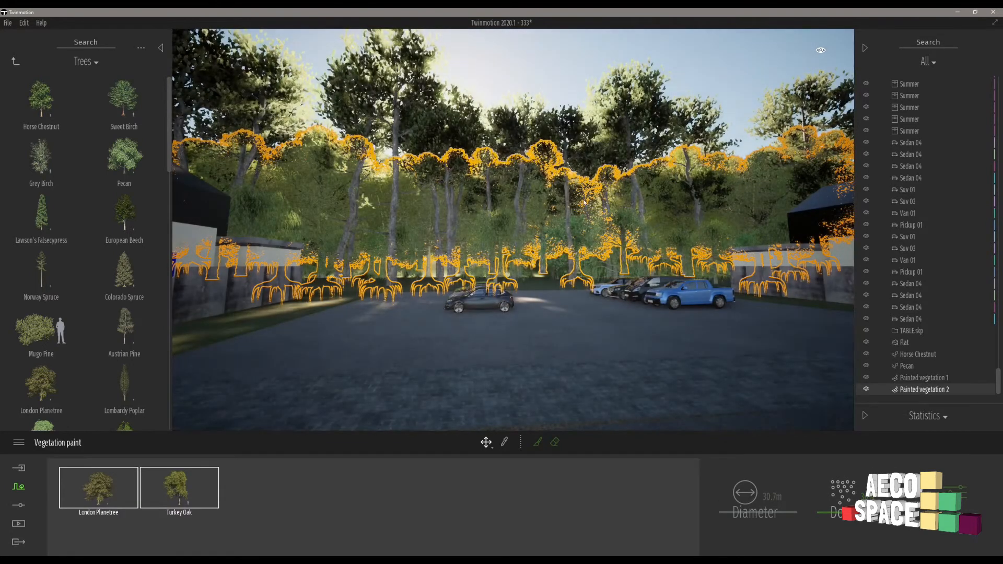
Hide both Painted vegetation 2 and Painted vegetation 1.
left_click(865, 389)
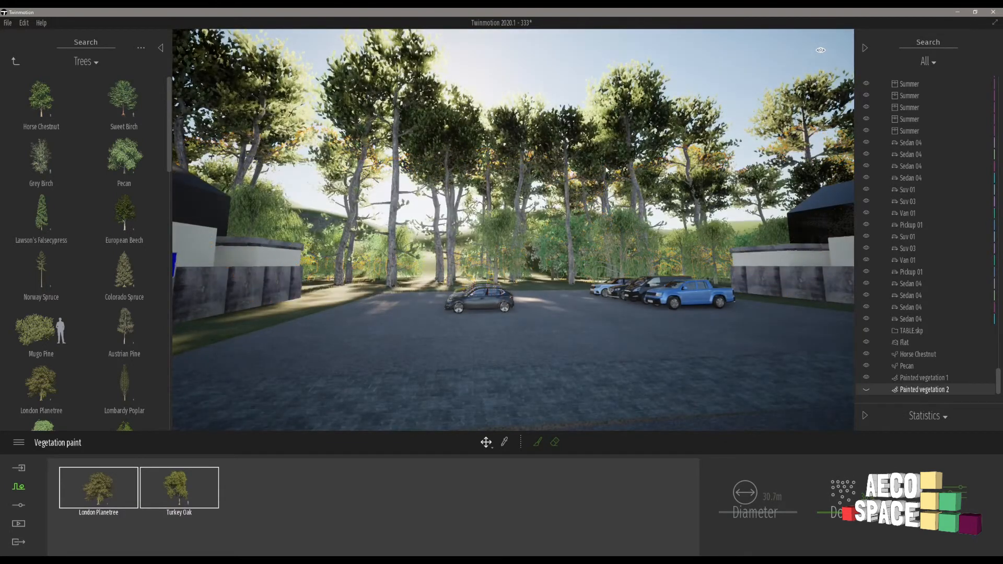
left_click(639, 140)
left_click(866, 378)
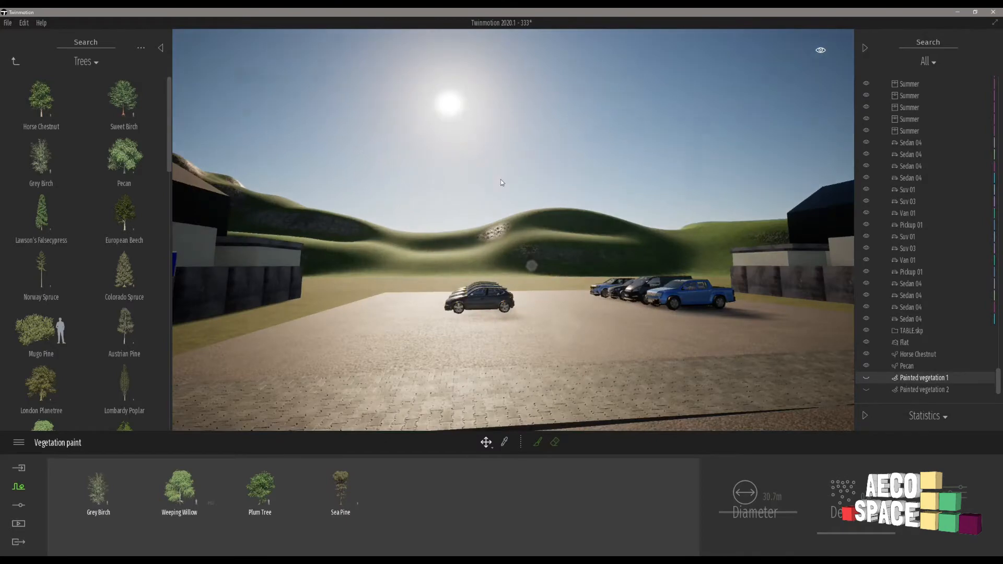
Examine the housing site, its grass plots and the surrounding bare hills from several aerial viewpoints.
mouse_move(500, 180)
middle_mouse_down()
mouse_move(501, 171)
mouse_move(503, 179)
middle_mouse_up()
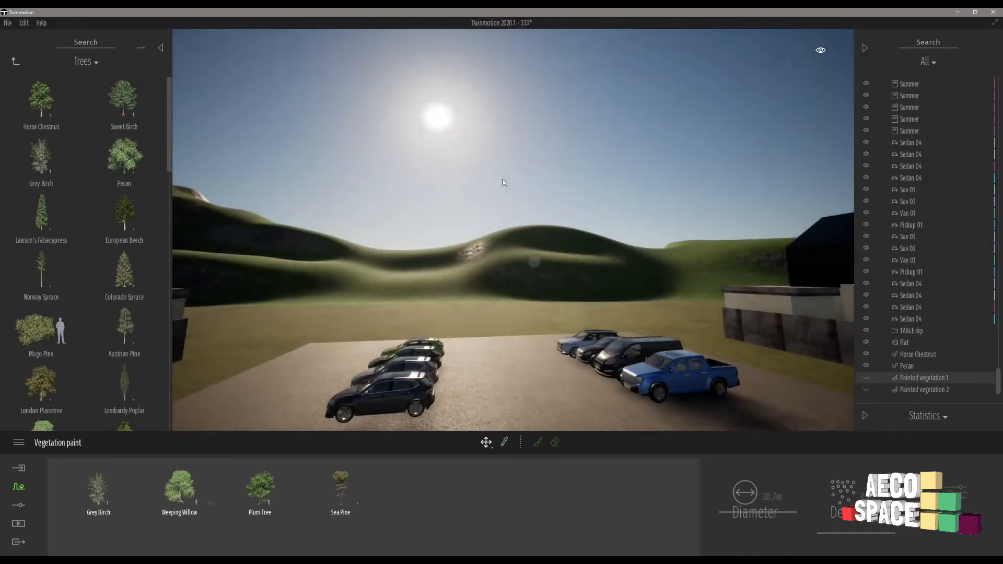
key("w")
right_click_drag(471, 168, 752, 205)
key("s")
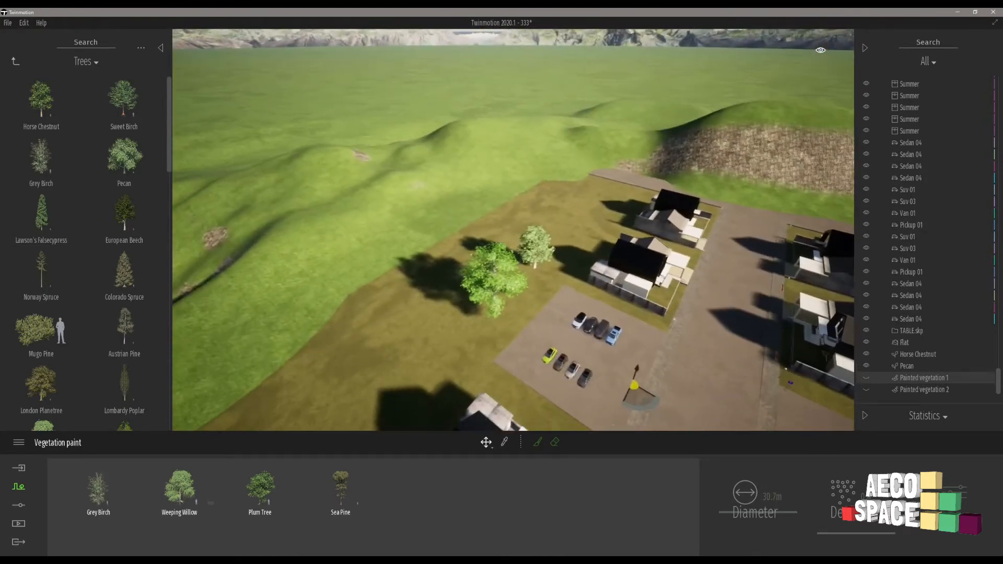
key("s")
key("a")
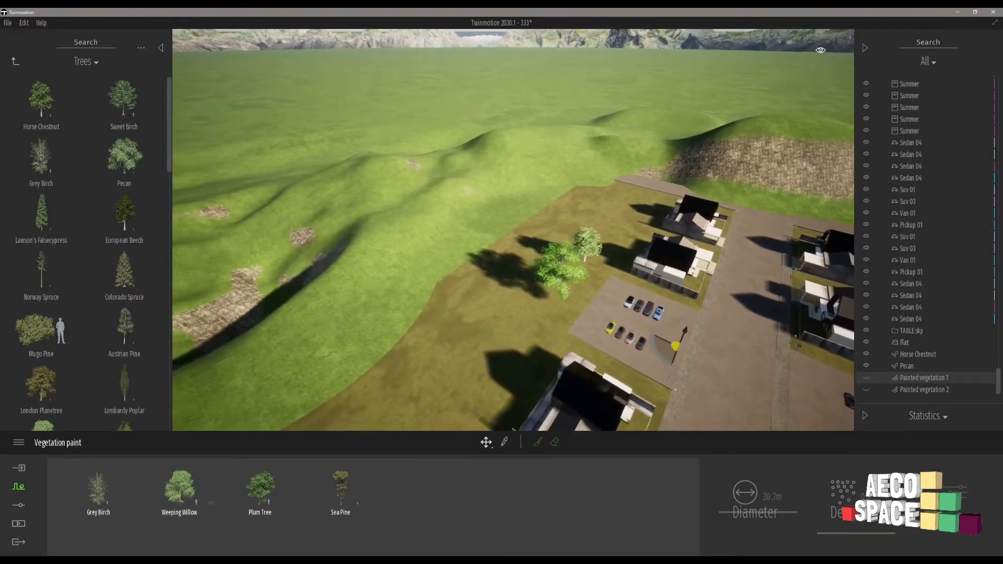
key("s")
right_click_drag(679, 219, 778, 242)
key("a")
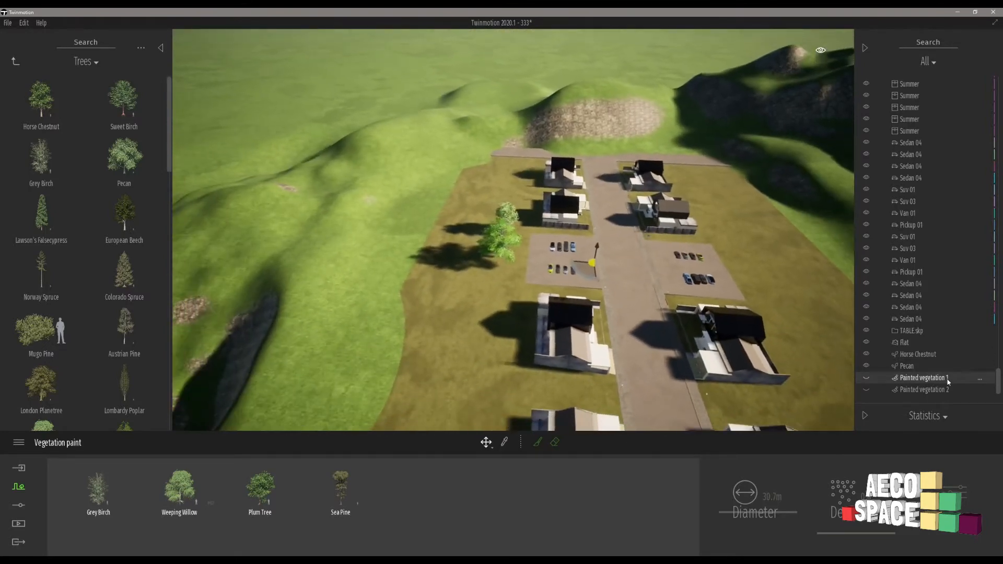
key("s")
right_click_drag(572, 278, 637, 298)
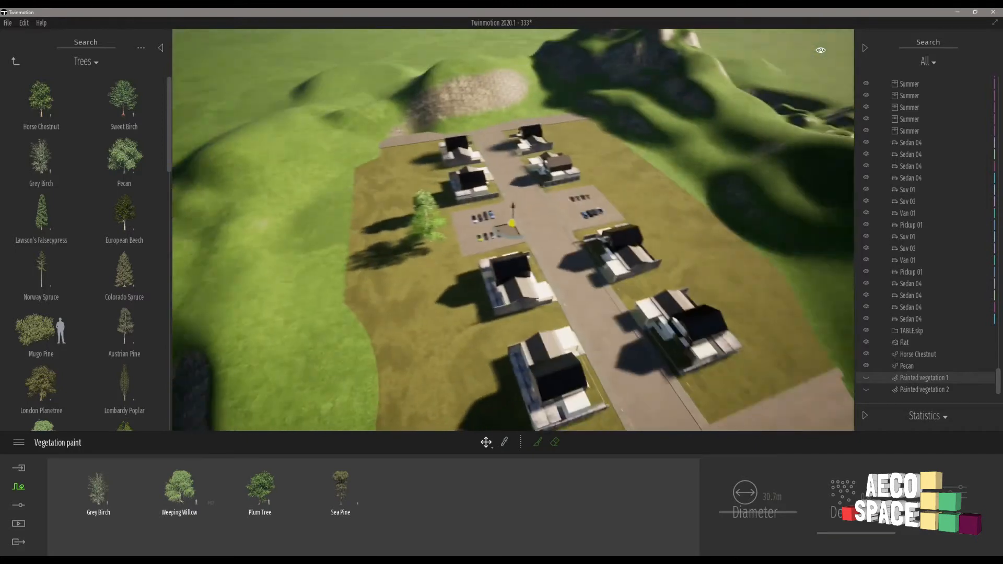
key("s")
right_click_drag(376, 303, 422, 299)
key("a")
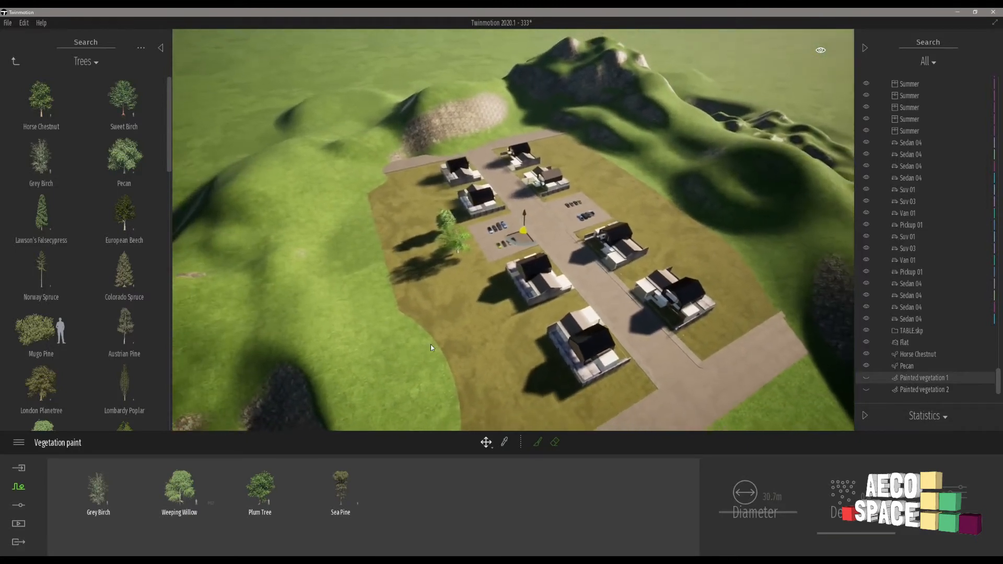
Open the context tools and select the four grass plots around the houses: Group 2, Group 6, Group 8 and Group 9.
left_click(501, 371)
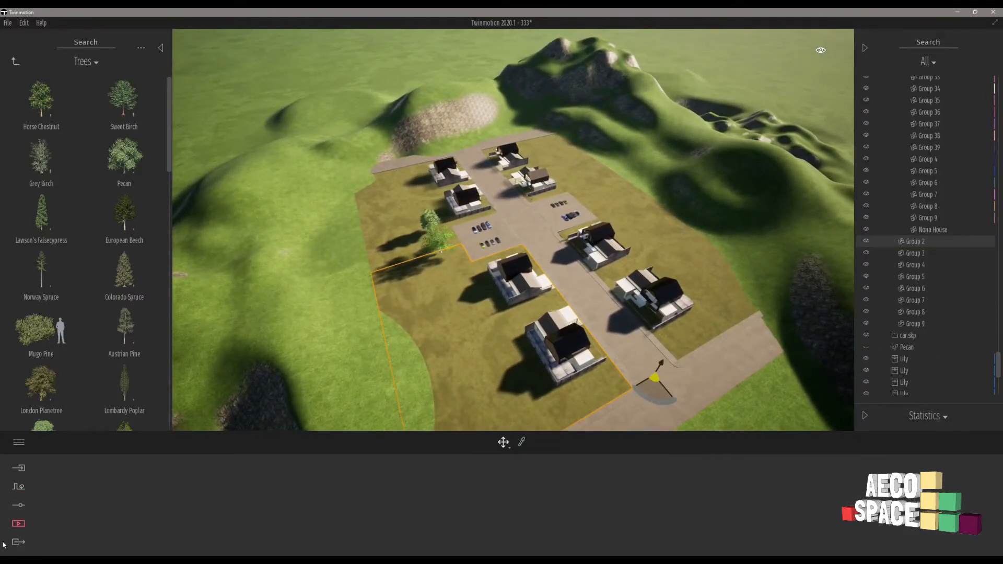
left_click(19, 507)
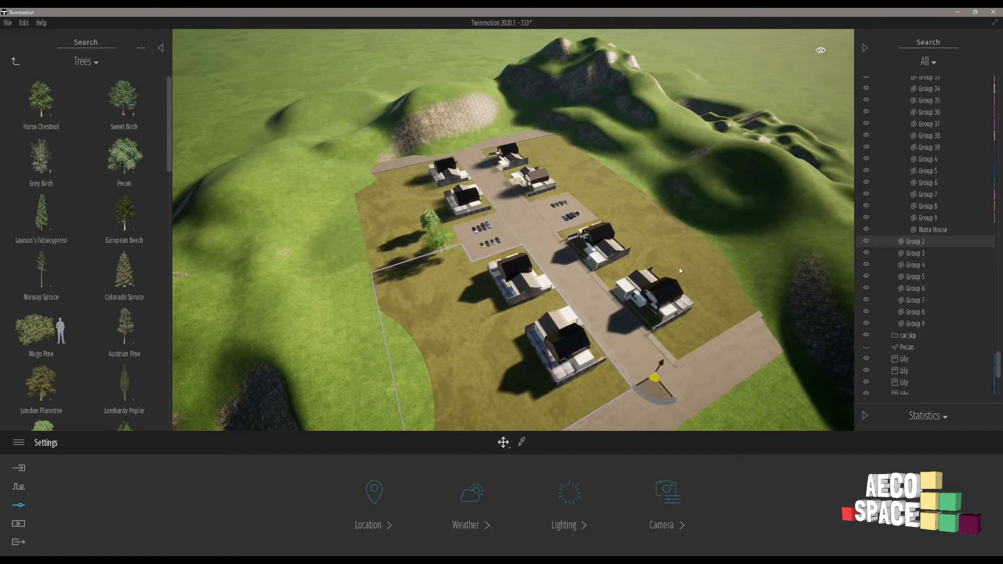
left_click(18, 487)
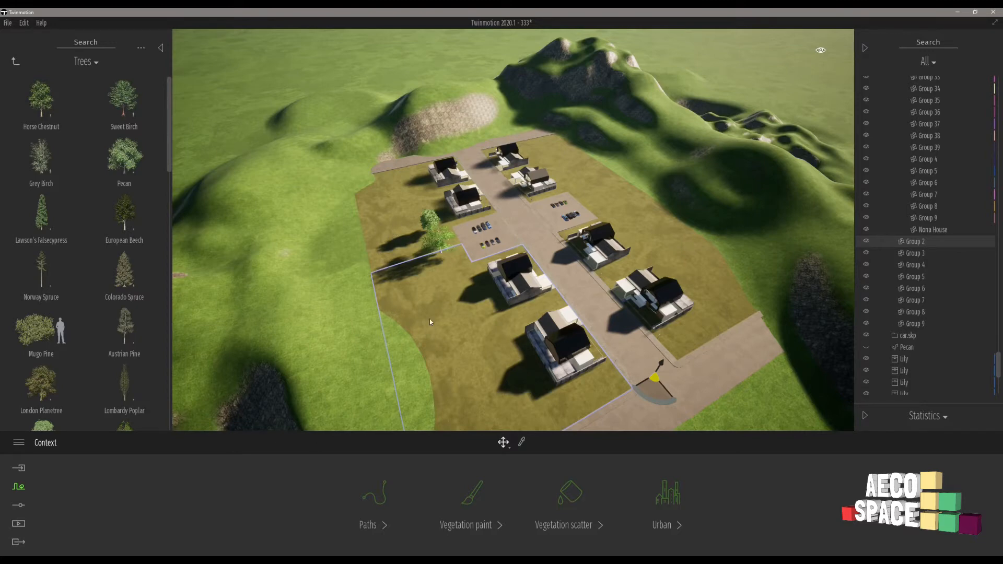
left_click(401, 236)
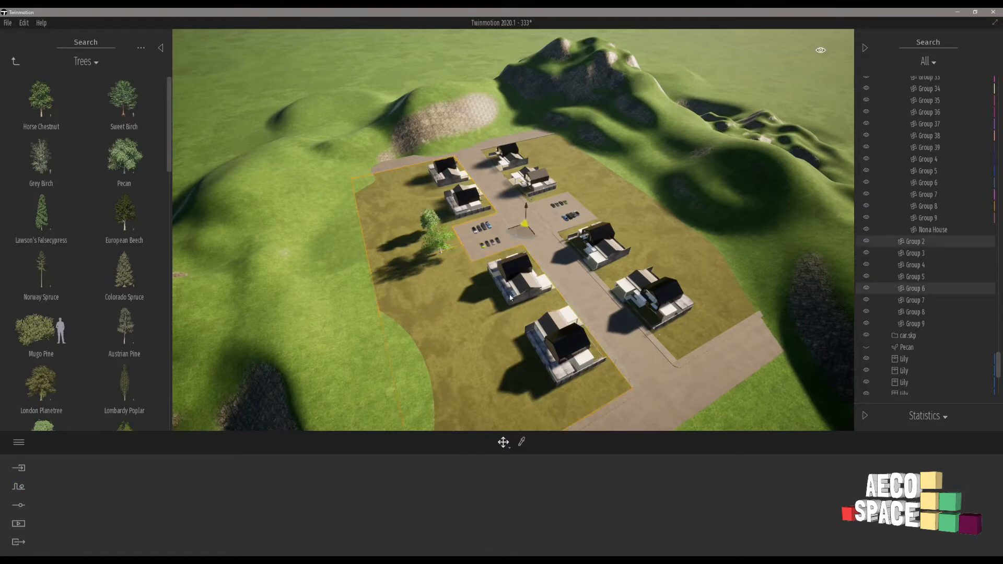
left_click(693, 278, "ctrl")
left_click(547, 158, "ctrl")
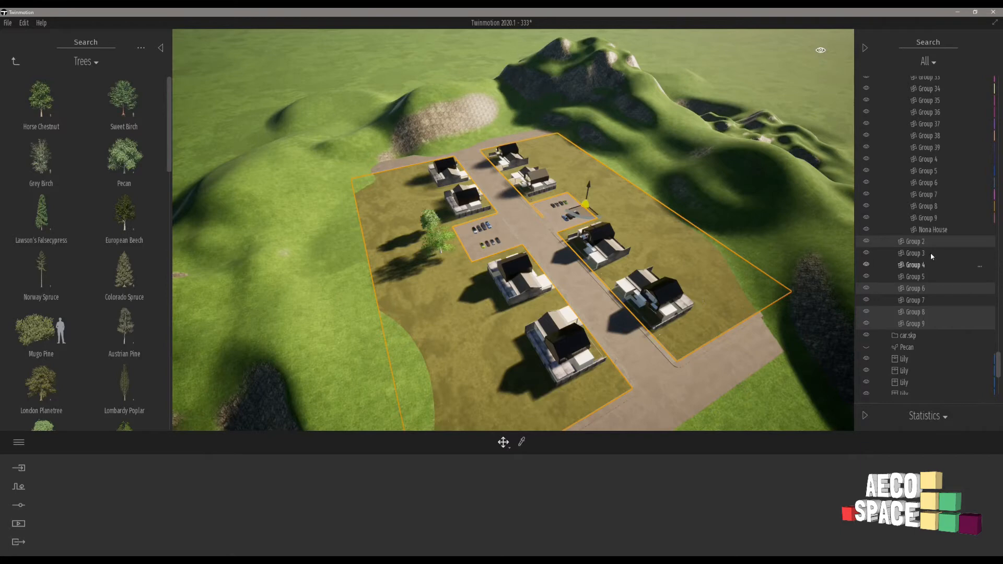
Isolate the four selected grass plots so everything else is hidden, and clear the selection.
left_click(981, 243)
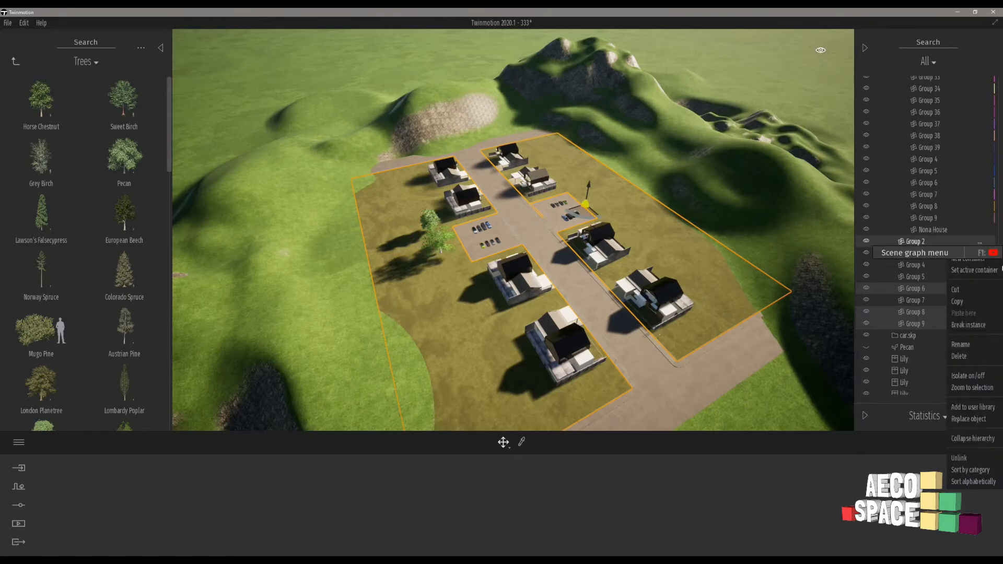
left_click(968, 375)
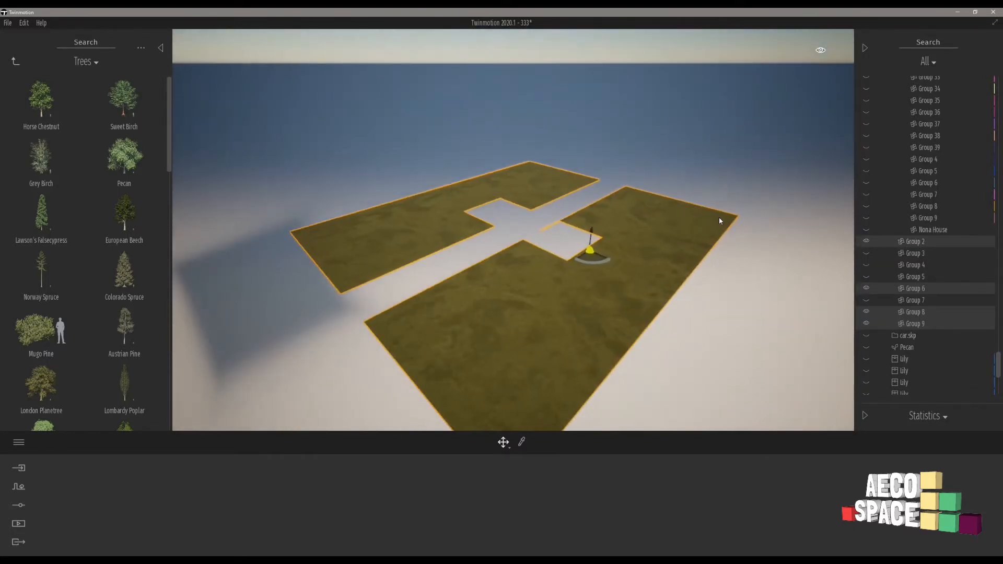
right_click_drag(626, 177, 593, 127)
left_click(594, 127)
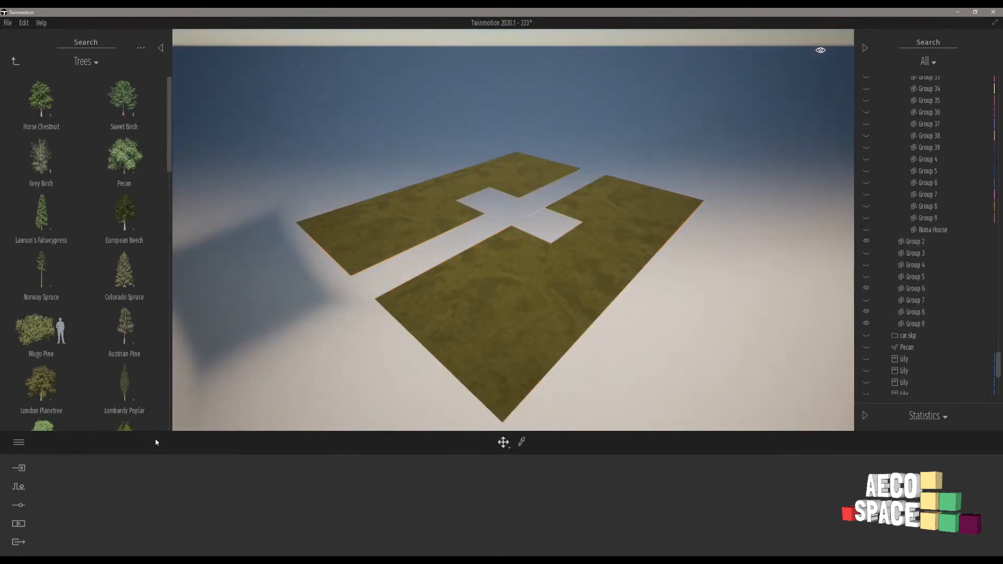
Start Vegetation scatter and load Dry Grass 01 and Dry Wild Grass 01 from the Grass and flowers library.
left_click(15, 61)
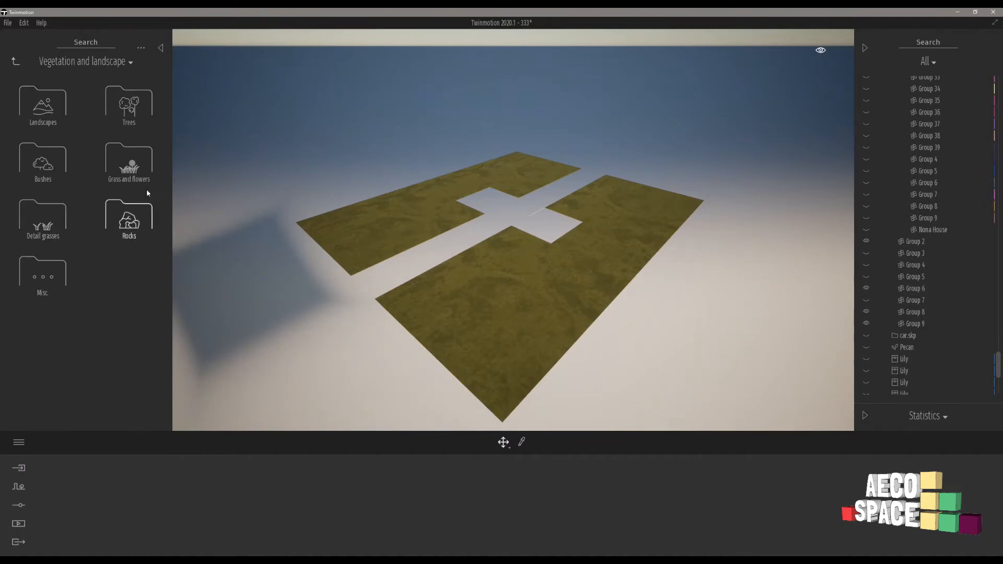
left_click(126, 161)
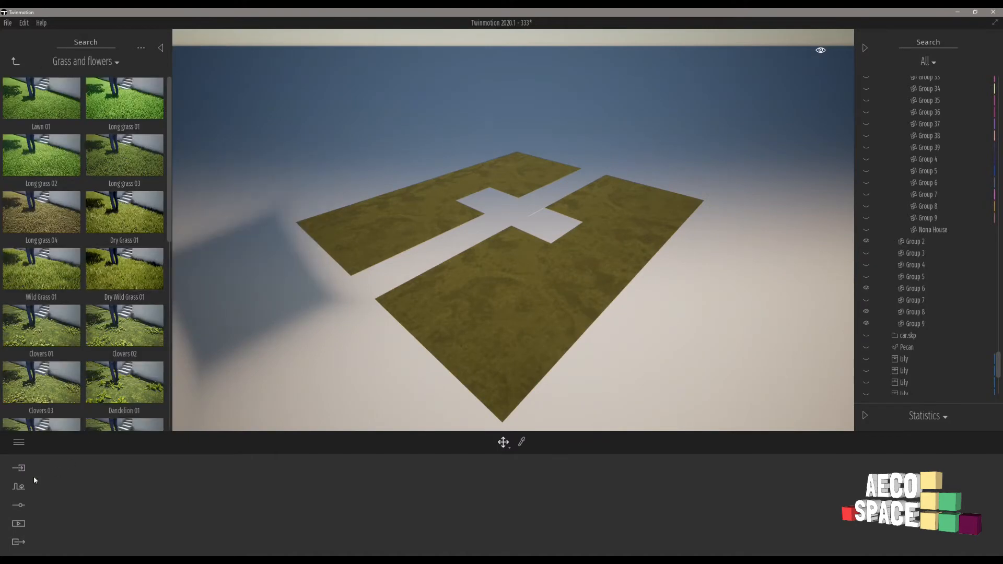
left_click(17, 488)
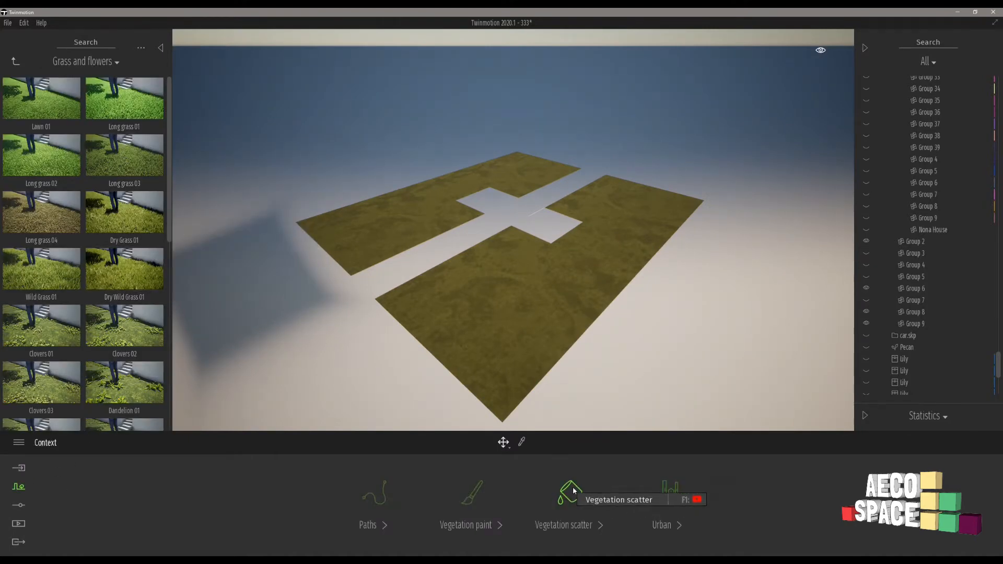
left_click(566, 496)
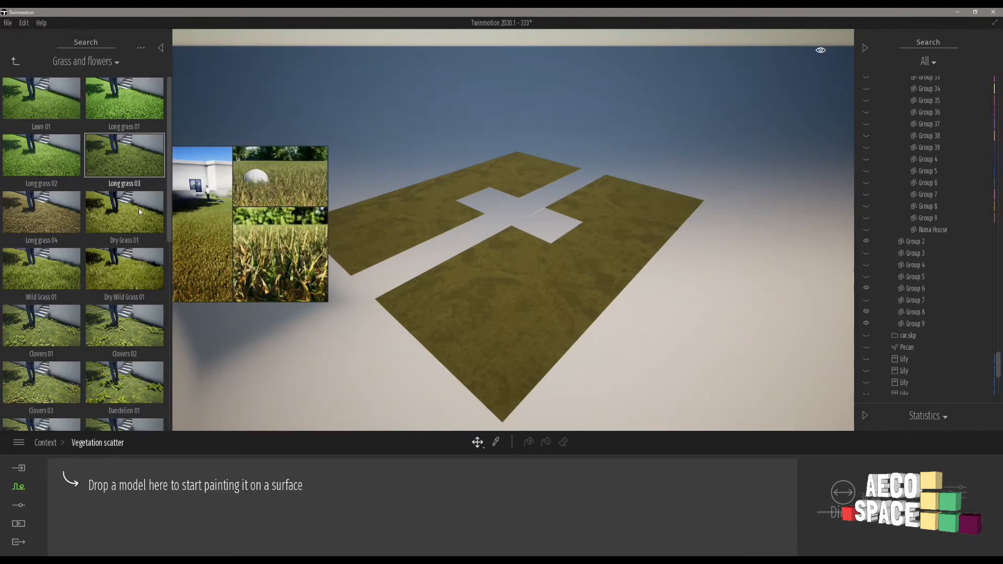
left_click_drag(123, 207, 101, 483)
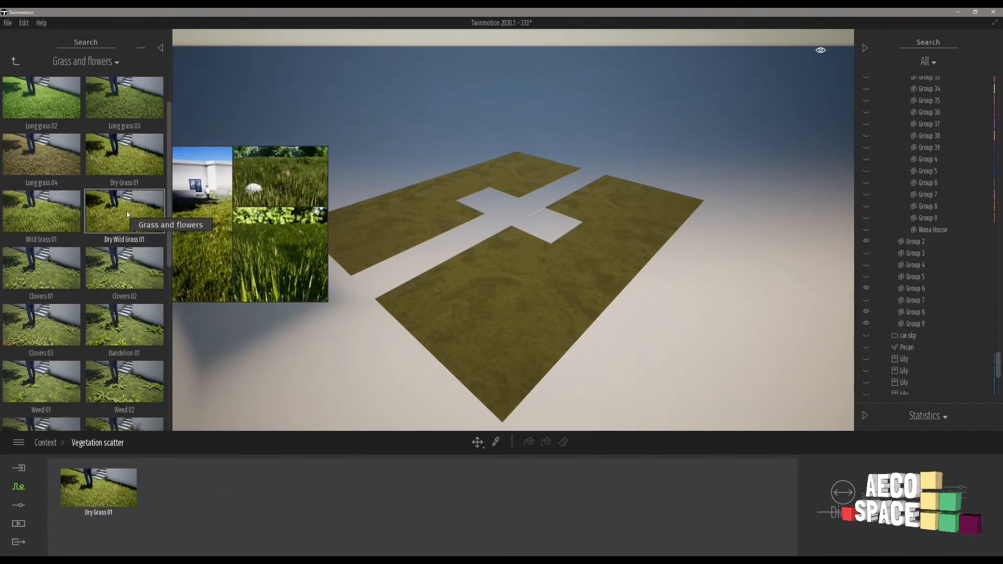
left_click_drag(126, 211, 198, 491)
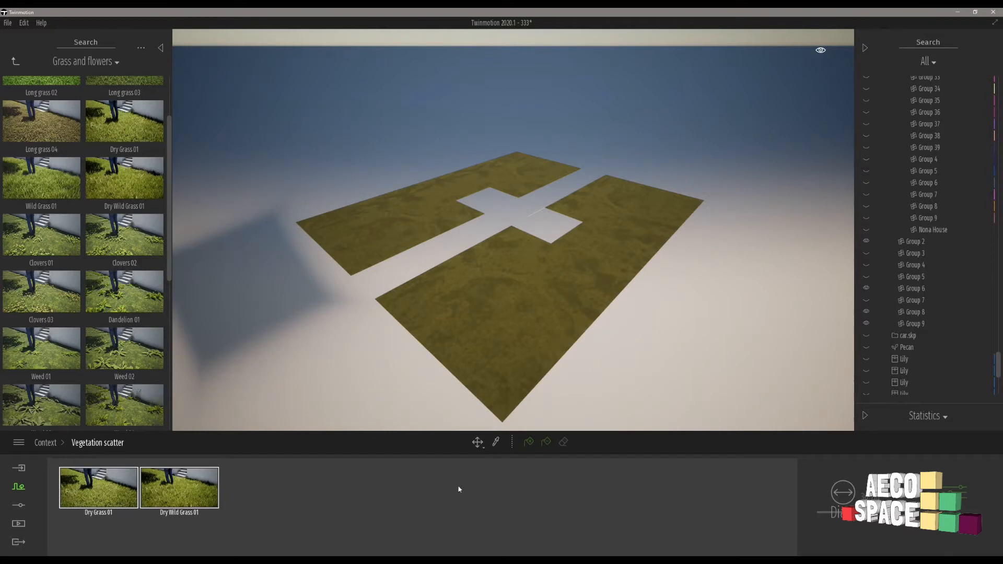
Scatter the Dry Grass 01 and Dry Wild Grass 01 mix over the near grass plot at ground level with Scatter add.
scroll(482, 333, "up", 8)
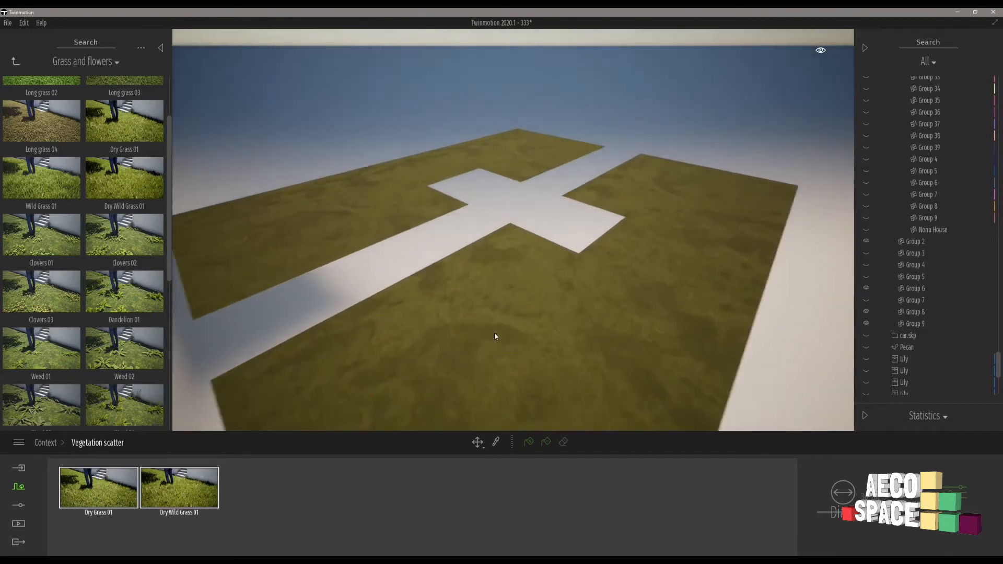
scroll(528, 354, "up", 3)
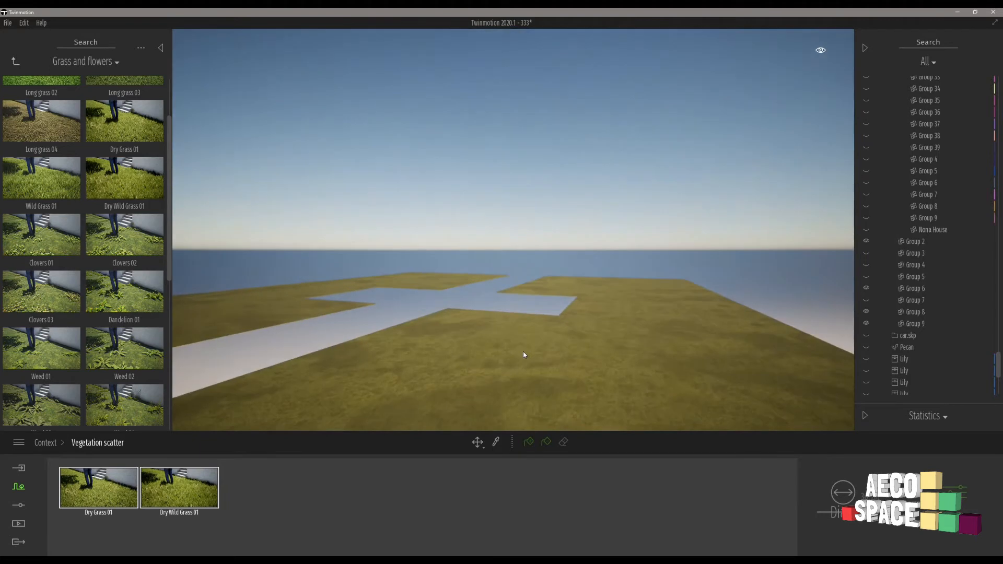
scroll(555, 406, "up", 3)
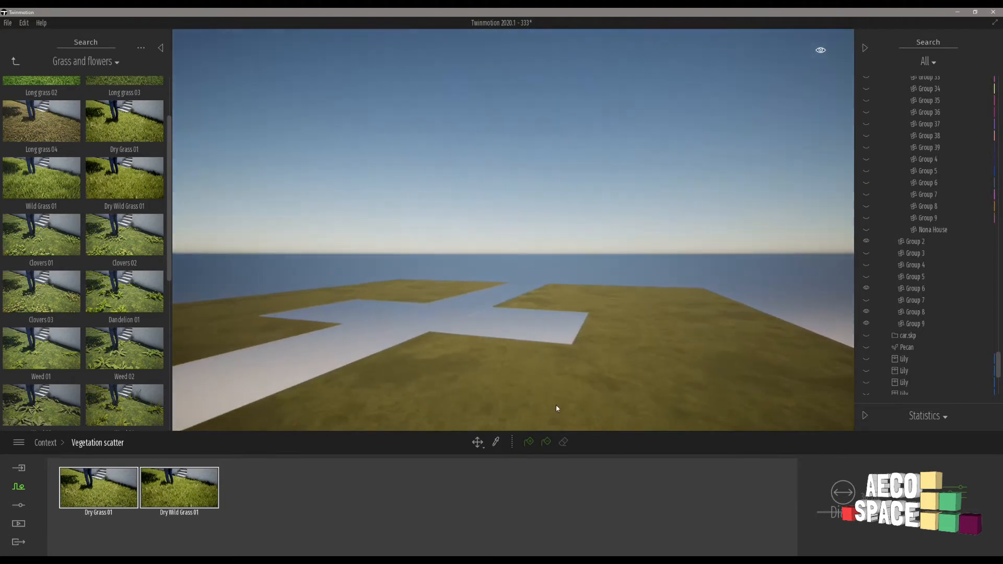
scroll(555, 410, "up", 5)
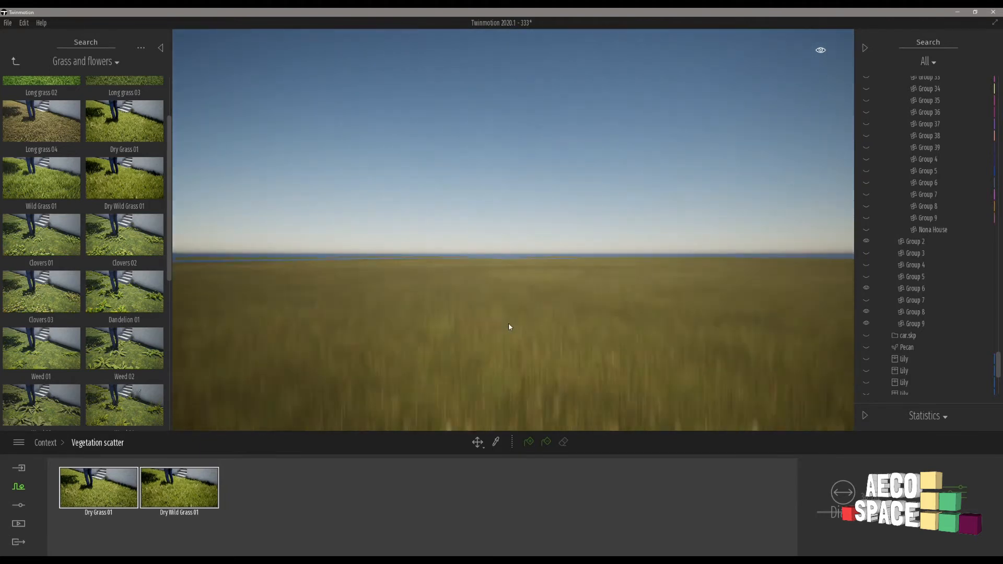
left_click(528, 442)
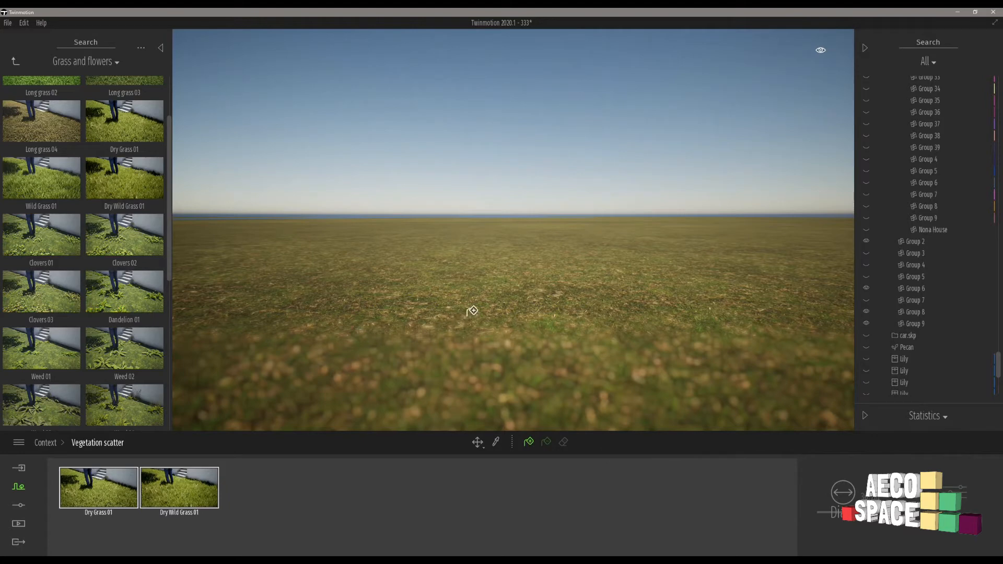
left_click(405, 282)
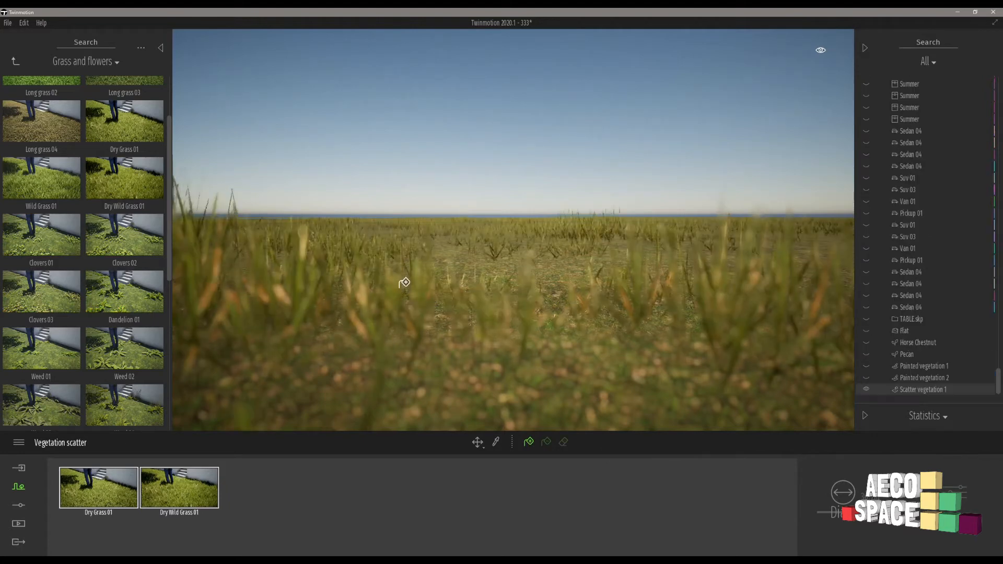
Examine the scattered grass across the plot, including its edges and distant areas, from several heights and directions.
right_click_drag(733, 255, 732, 255)
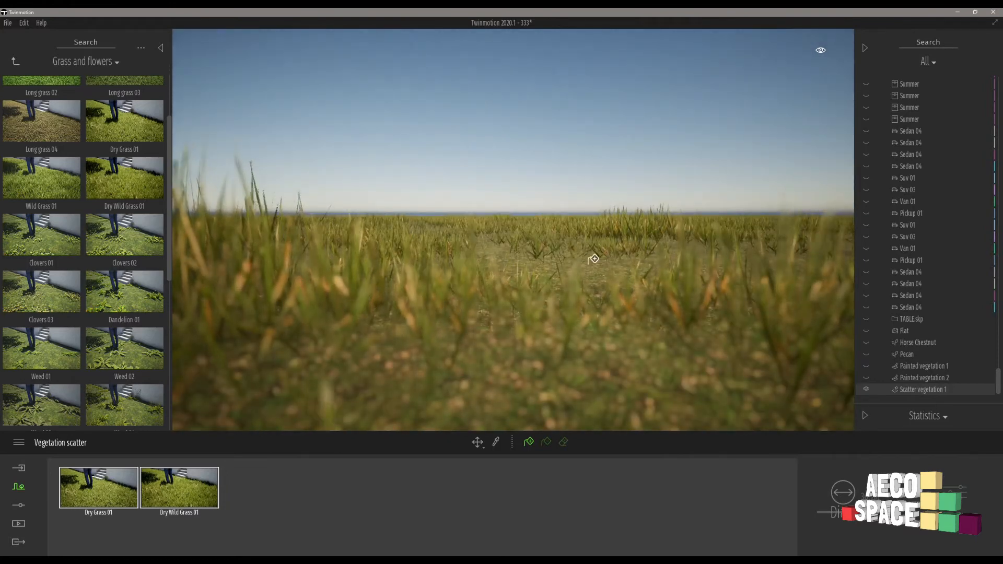
scroll(593, 259, "down", 4)
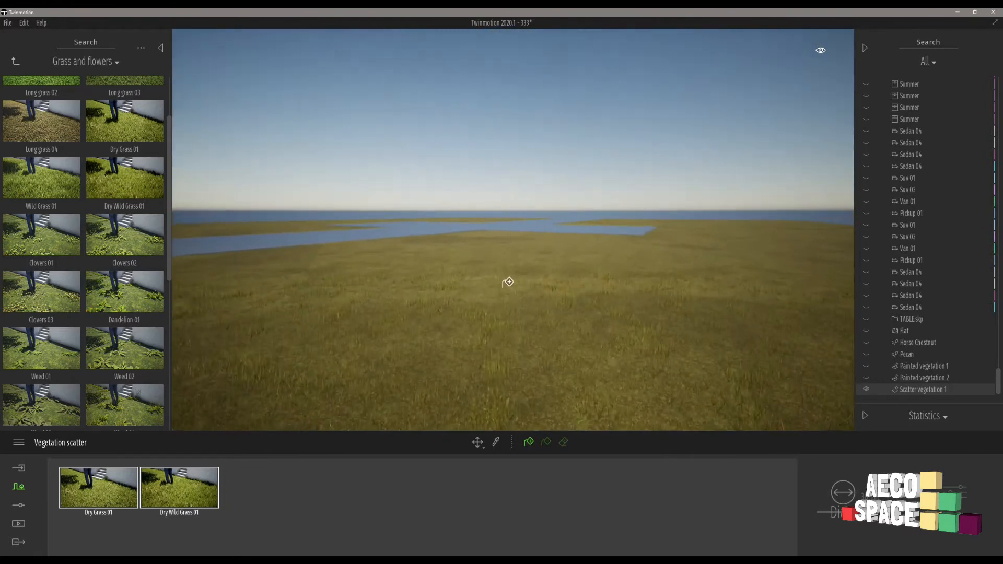
right_click_drag(508, 283, 508, 283)
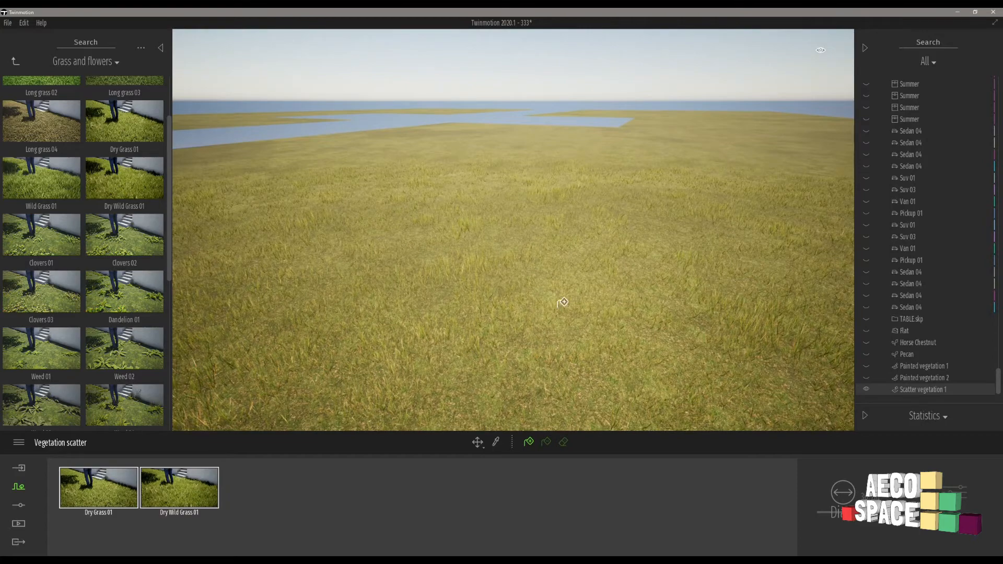
right_click_drag(726, 268, 1002, 197)
scroll(725, 268, "up", 2)
key("w")
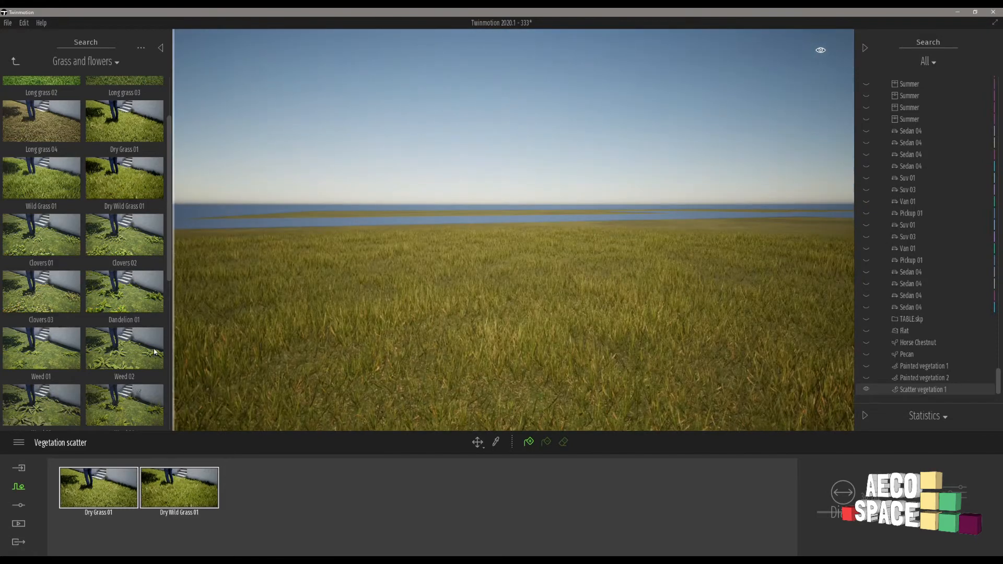
right_click_drag(378, 302, 378, 302)
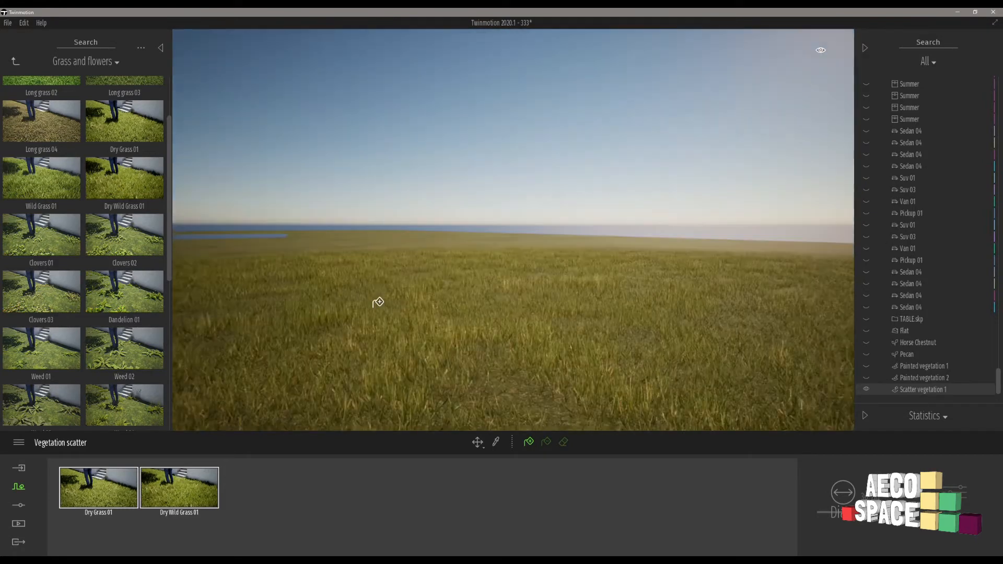
right_click_drag(436, 327, 429, 323)
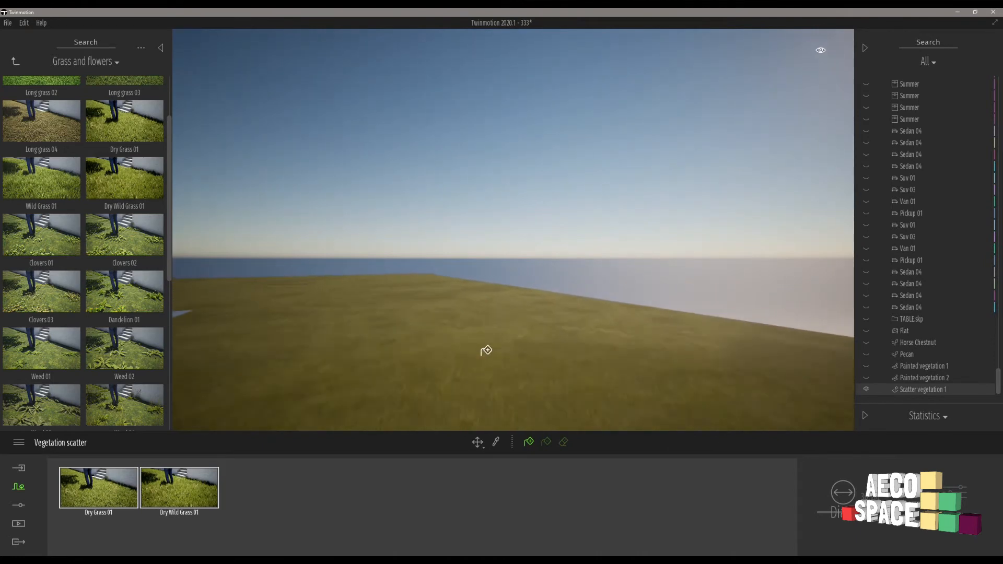
right_click_drag(473, 355, 472, 355)
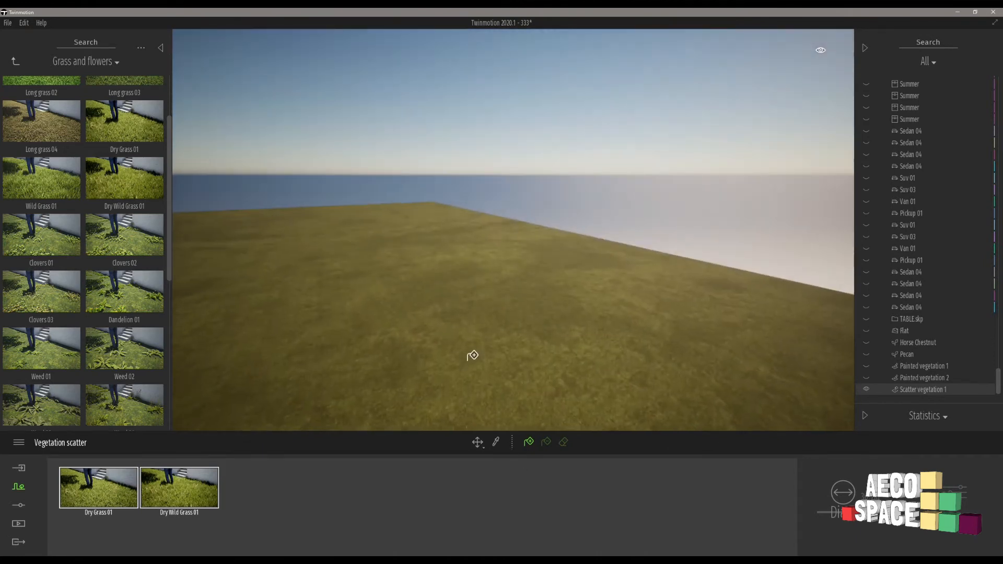
key("e")
key("q")
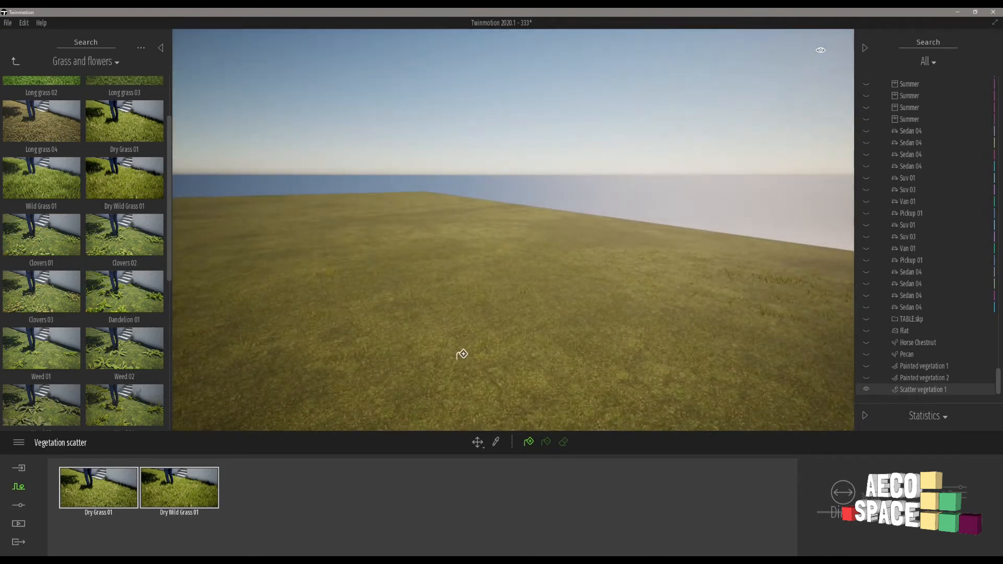
right_click_drag(567, 332, 567, 332)
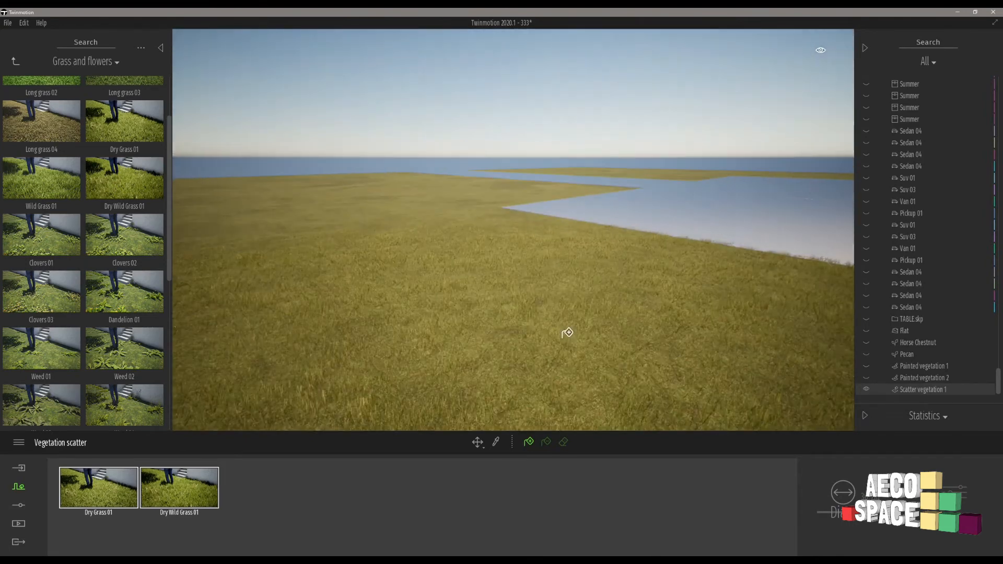
key("w")
right_click_drag(422, 261, 422, 261)
key("w")
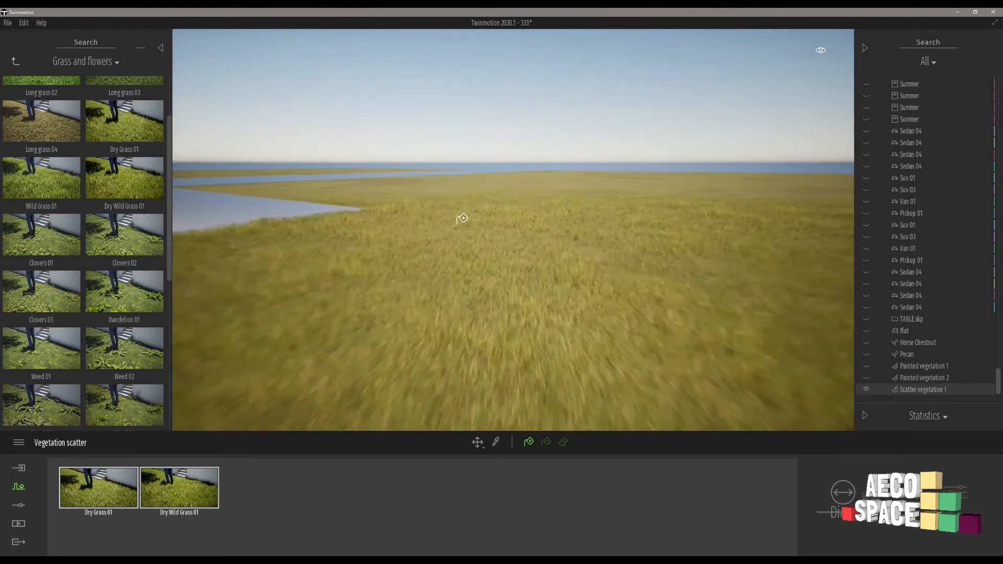
right_click_drag(472, 214, 473, 214)
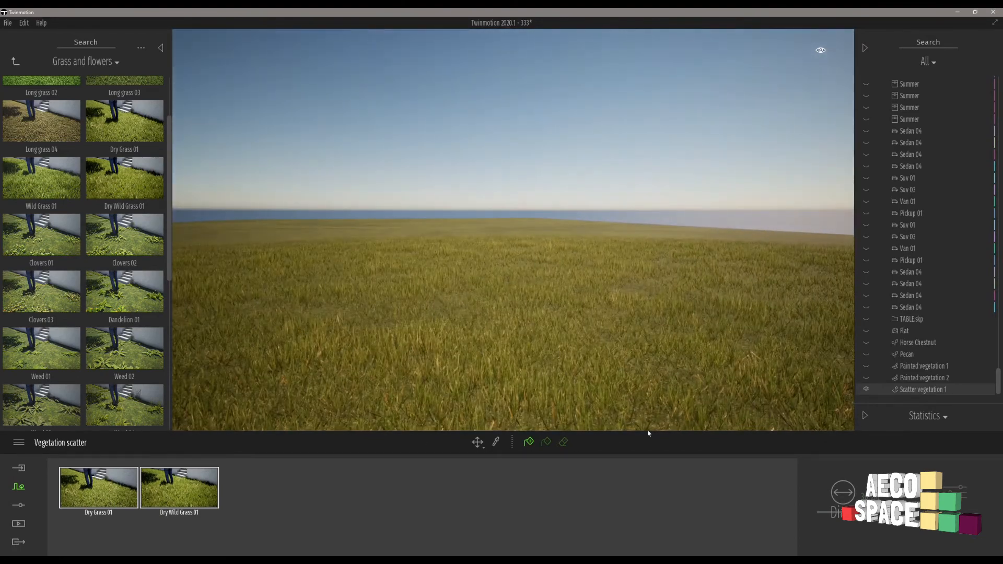
key("s")
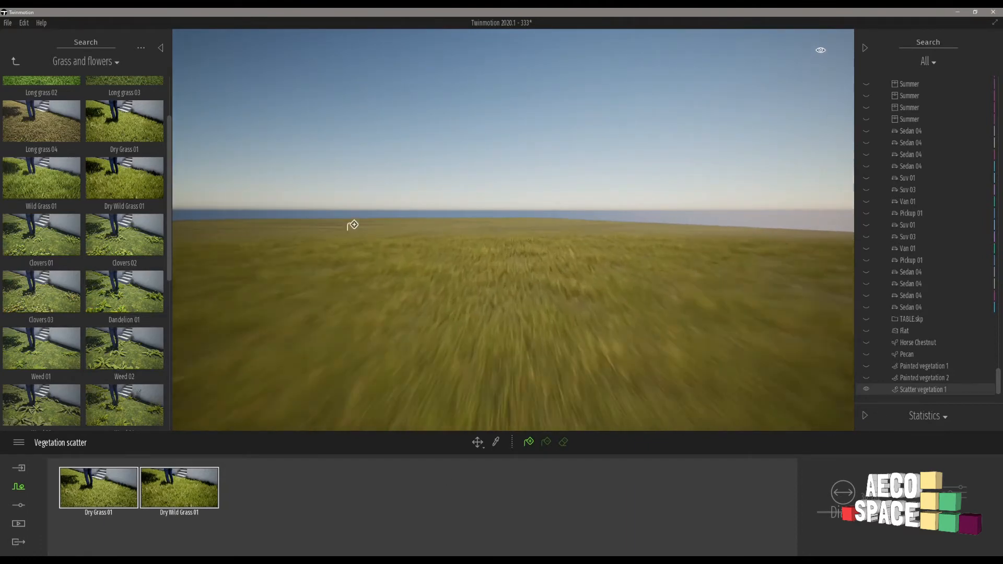
right_click_drag(436, 246, 457, 258)
key("w")
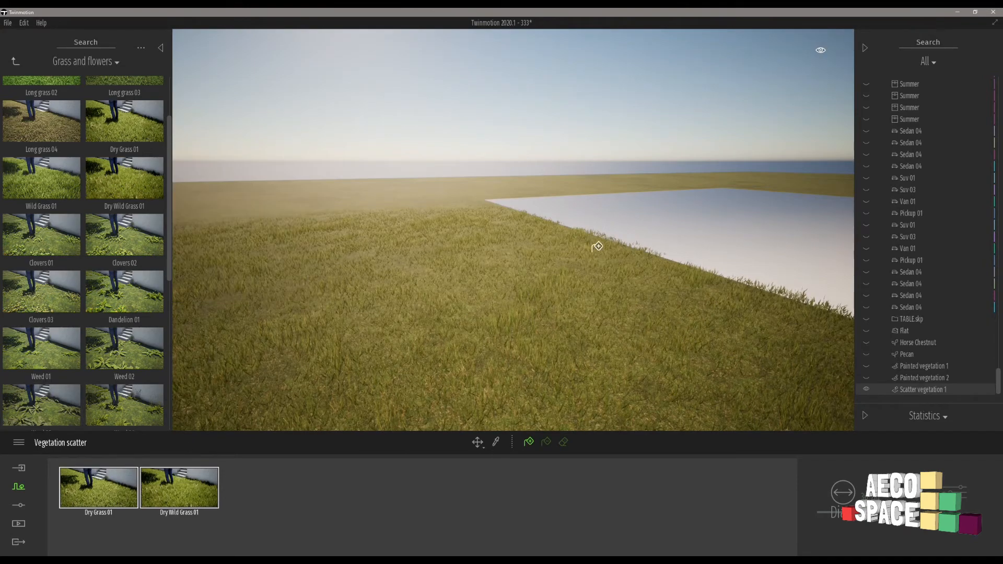
right_click_drag(602, 252, 601, 251)
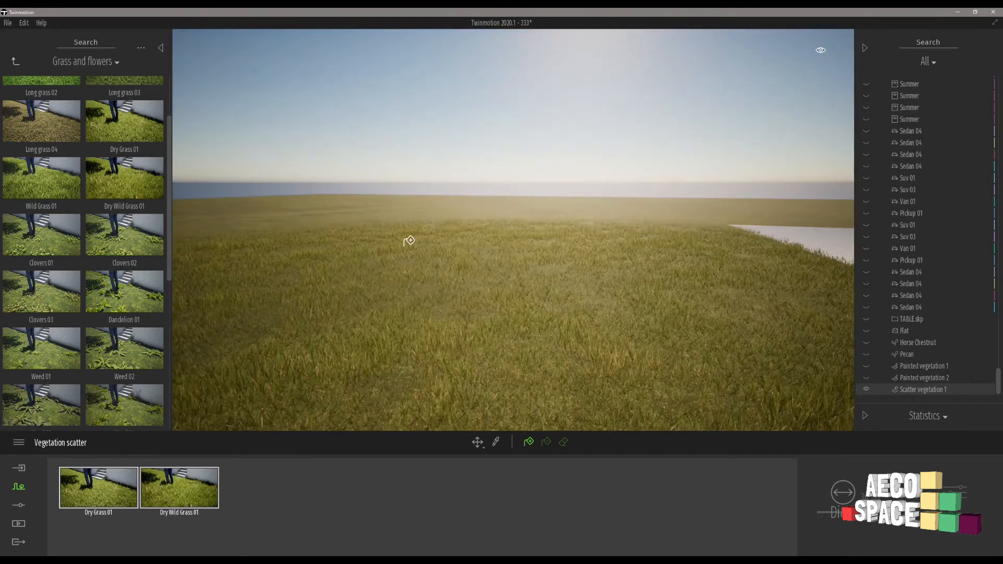
Check the View distance options in the quality preferences, close them without changes, and look towards the plot across the gap.
left_click(7, 23)
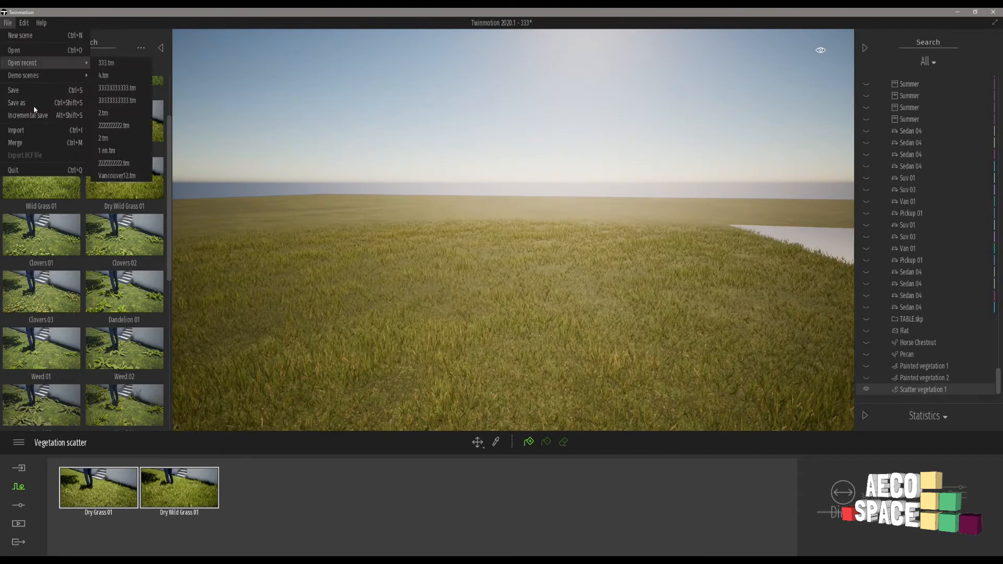
mouse_move(24, 28)
left_click(55, 140)
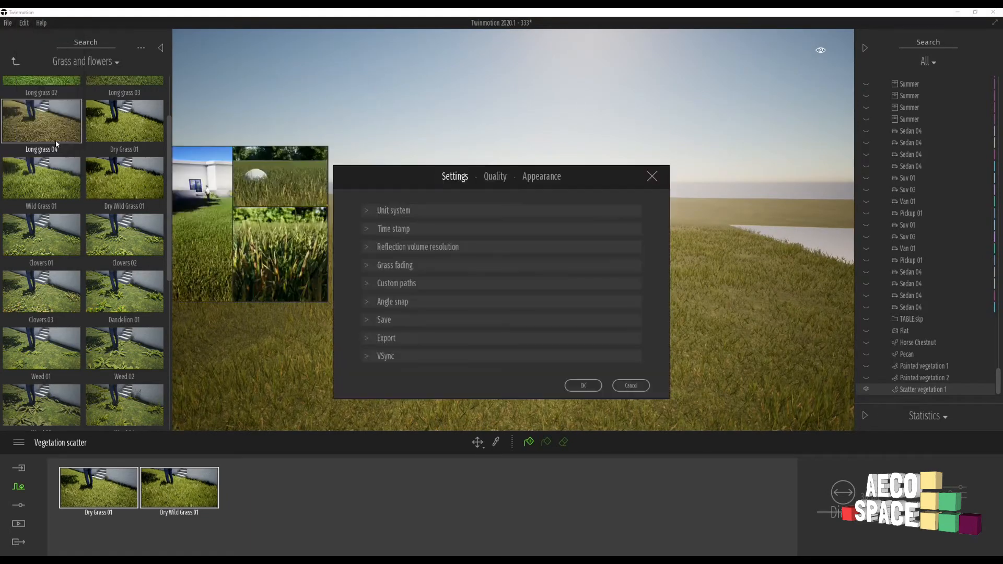
left_click(495, 177)
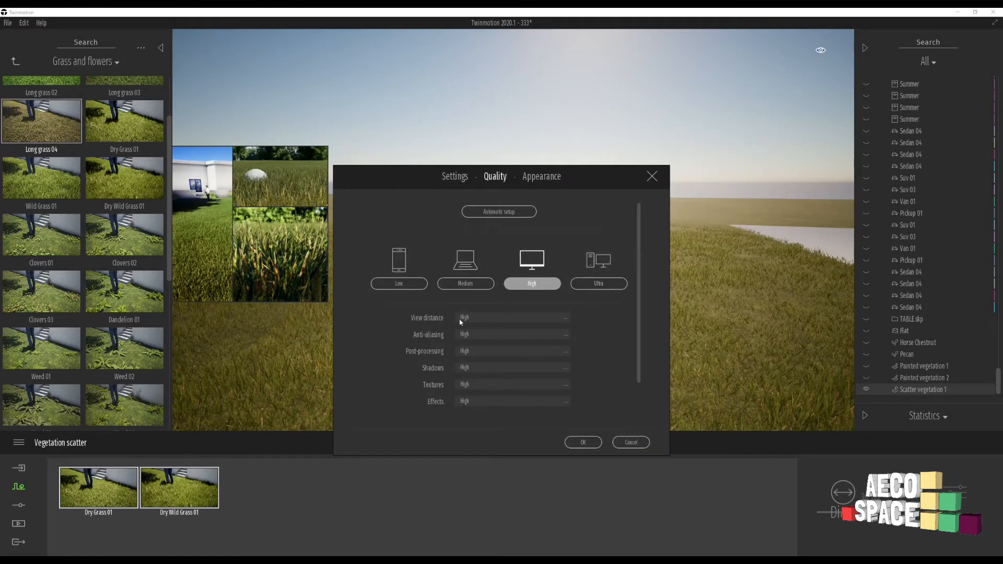
left_click(503, 319)
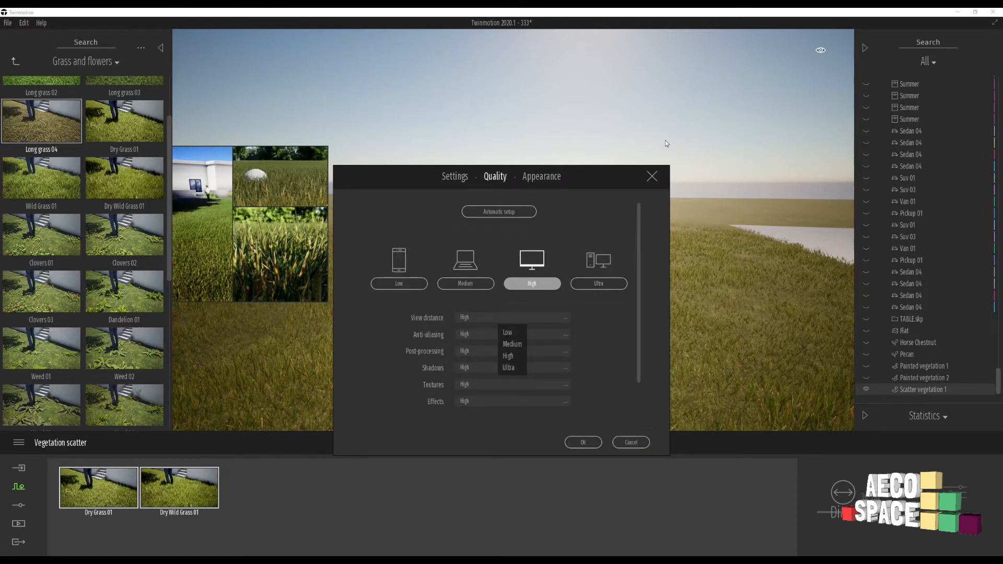
left_click(652, 176)
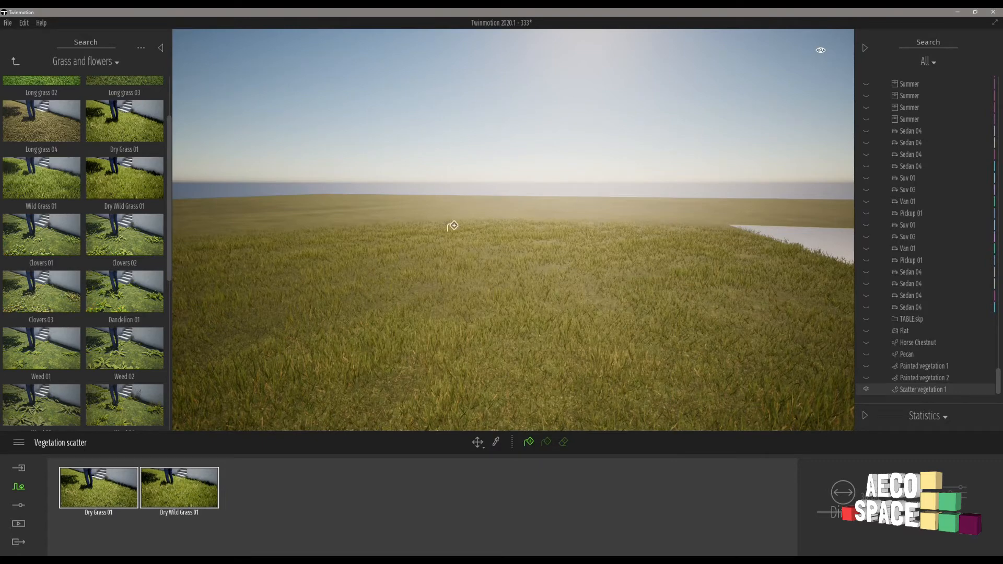
right_click_drag(433, 251, 487, 240)
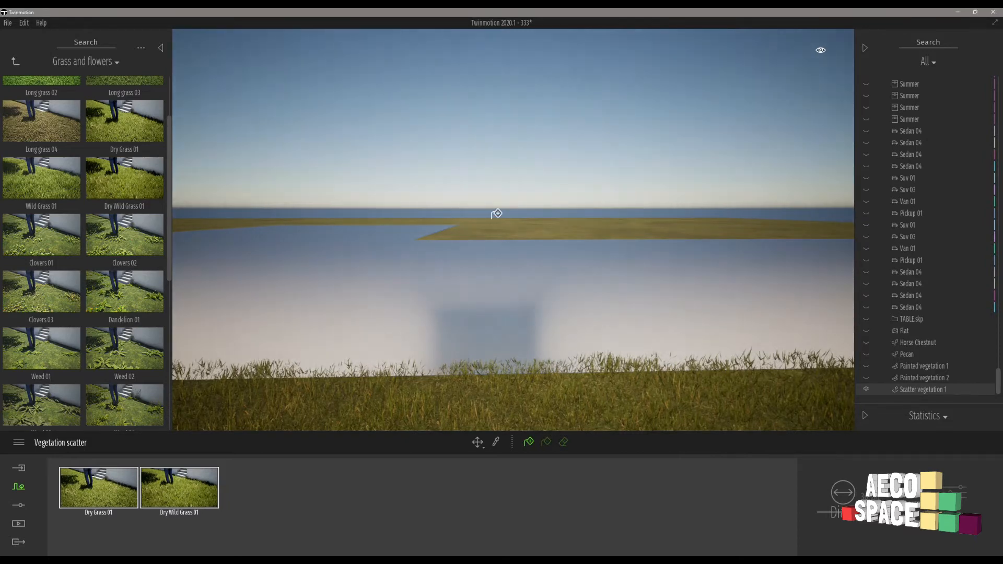
Scatter the Dry Grass 01 and Dry Wild Grass 01 mix over the remaining isolated grass plots, then leave the scatter tool.
key("w")
key("w")
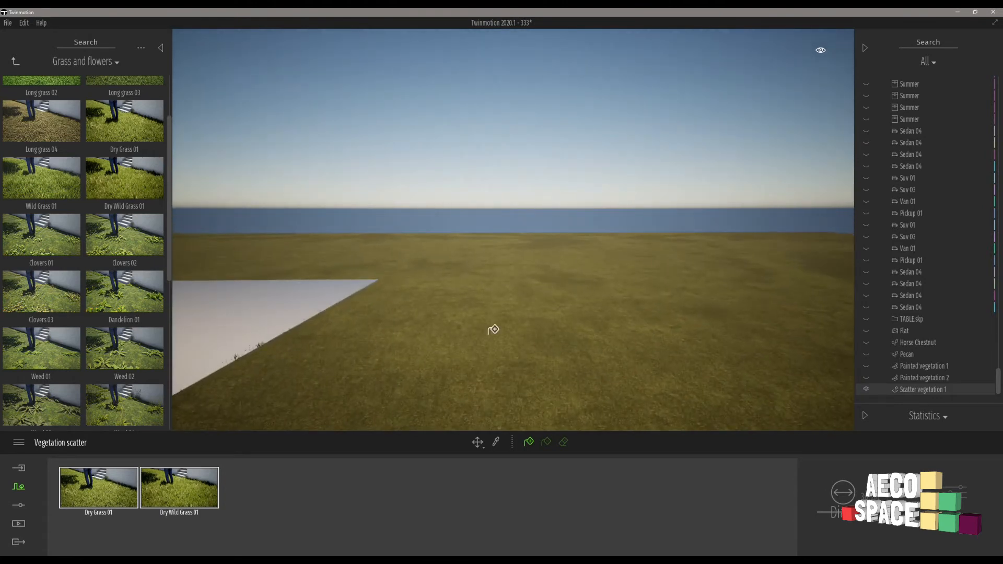
right_click_drag(612, 301, 631, 293)
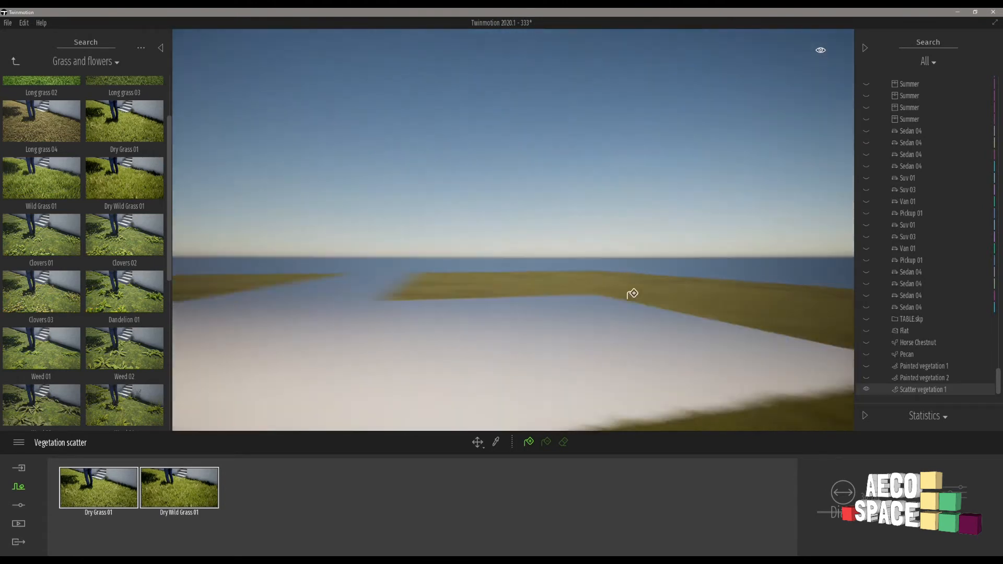
key("w")
key("w")
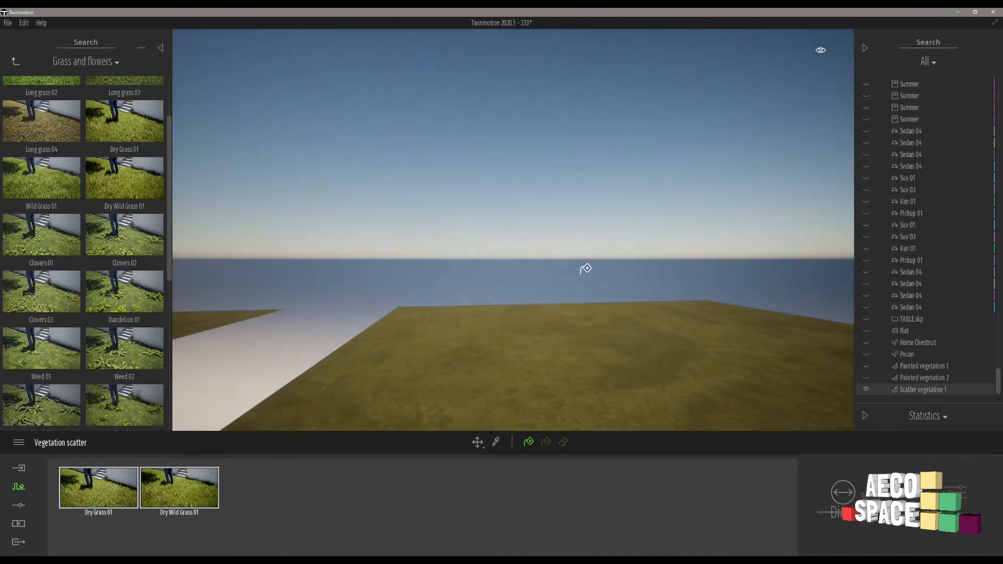
right_click_drag(584, 268, 590, 245)
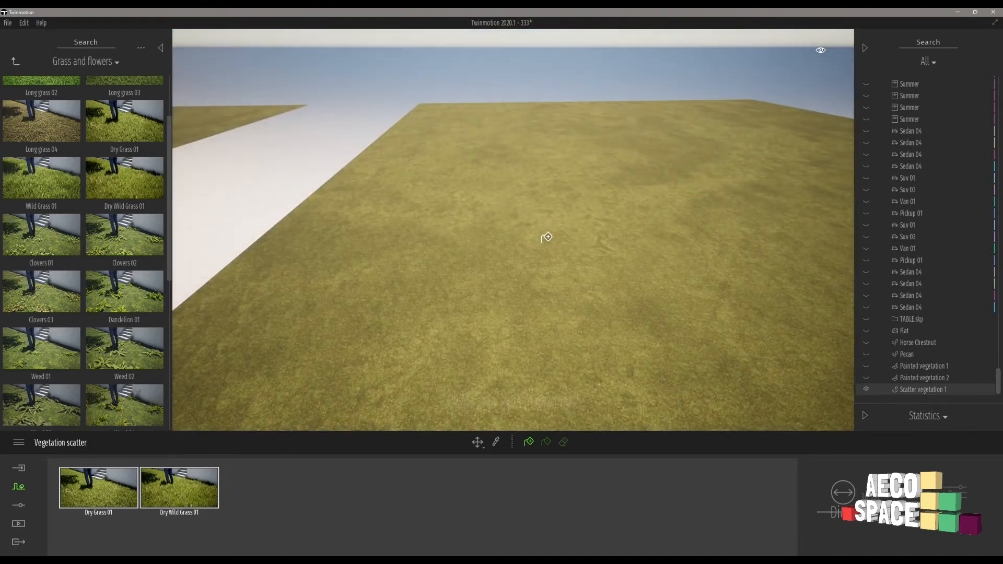
key("w")
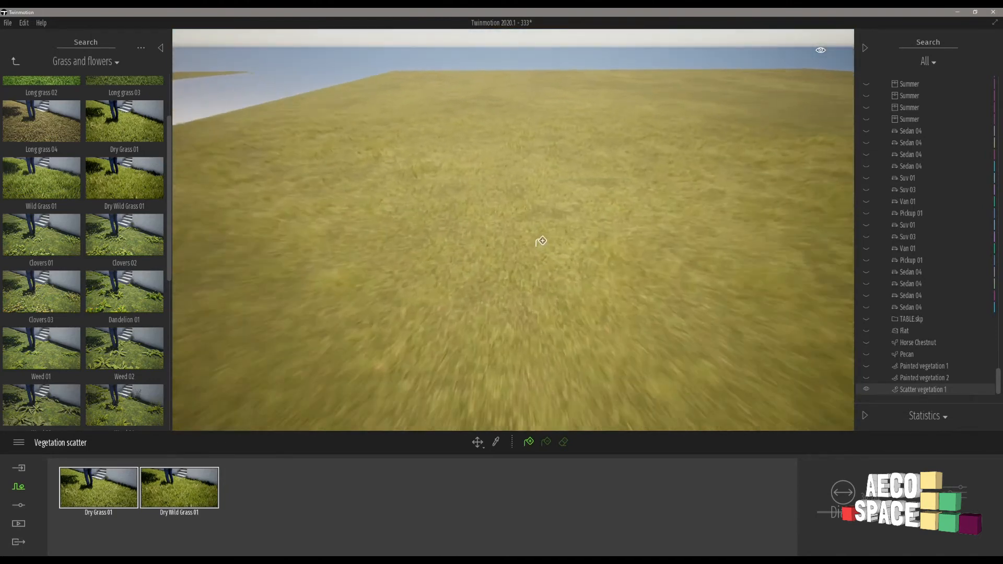
key("s")
key("a")
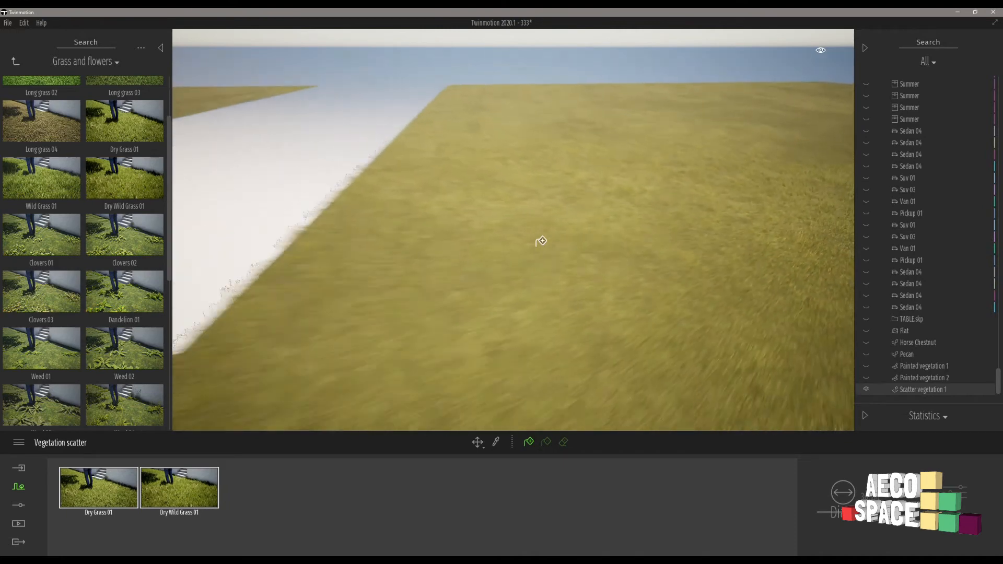
key("Escape")
key("Escape")
Select all four grass plots together and turn off their isolation to bring back the whole housing site.
key("s")
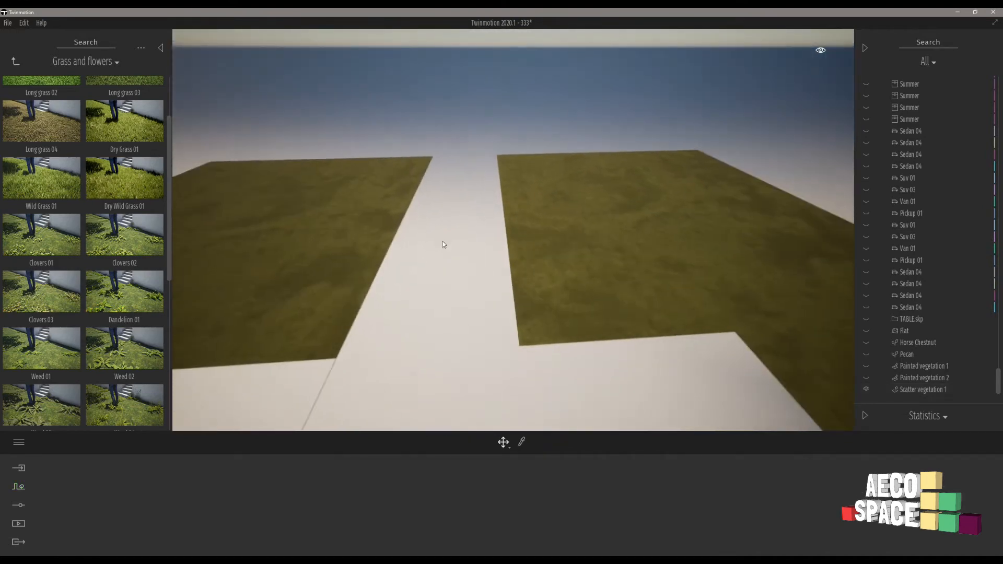
key("s")
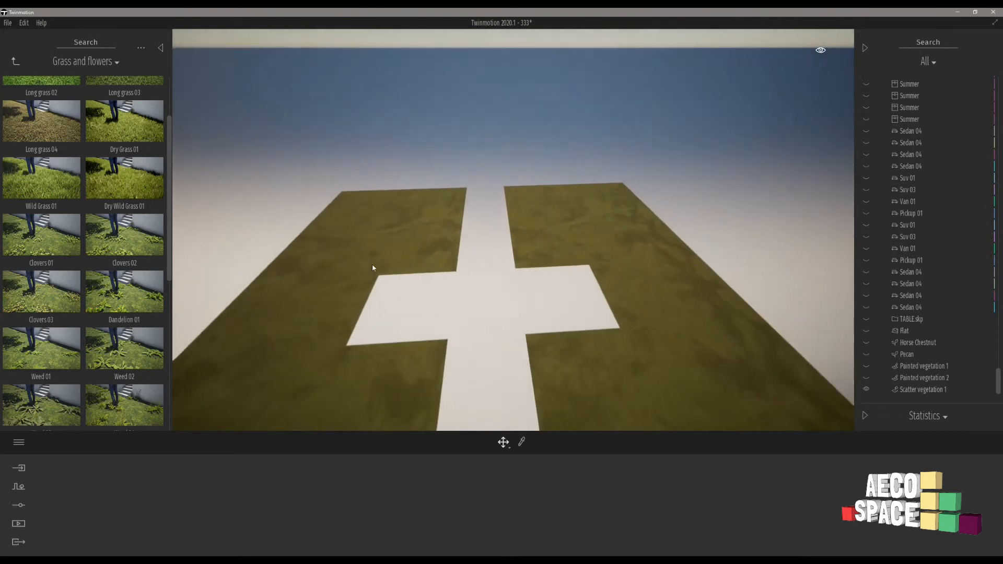
left_click(374, 254)
left_click(381, 414)
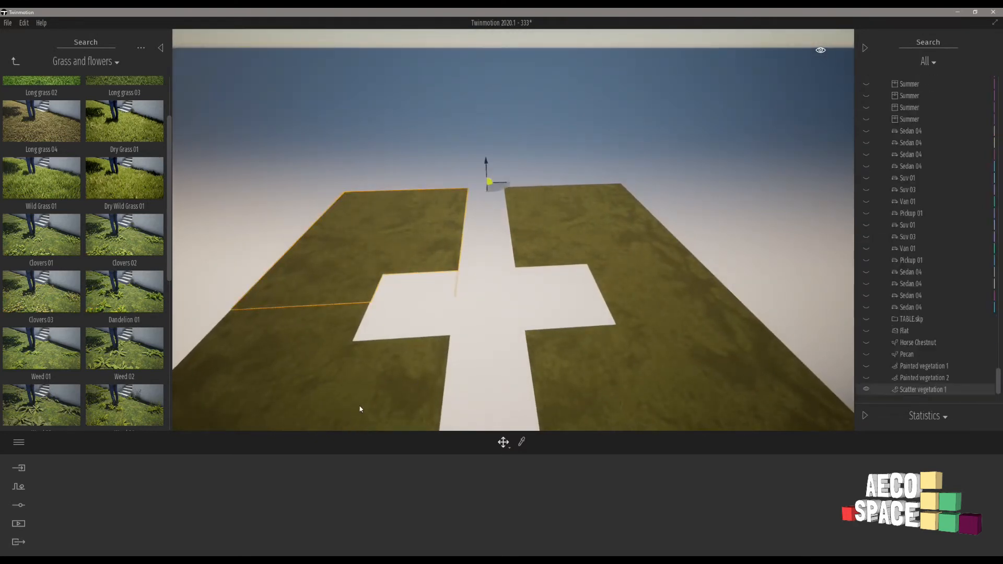
left_click(359, 409)
left_click(609, 400)
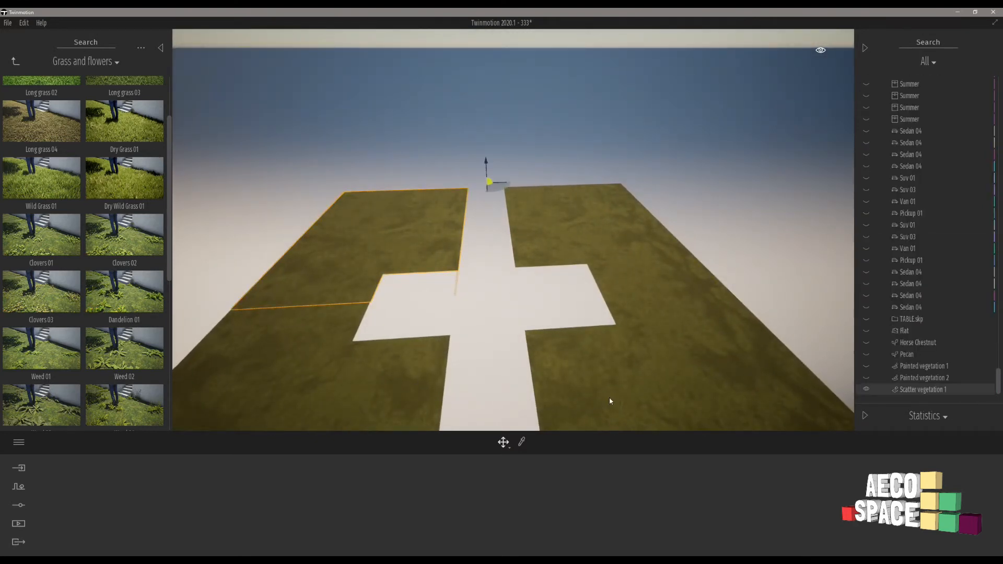
left_click(609, 237)
scroll(593, 292, "down", 3)
middle_click_drag(593, 287, 447, 289, "shift")
left_click(610, 284, "ctrl")
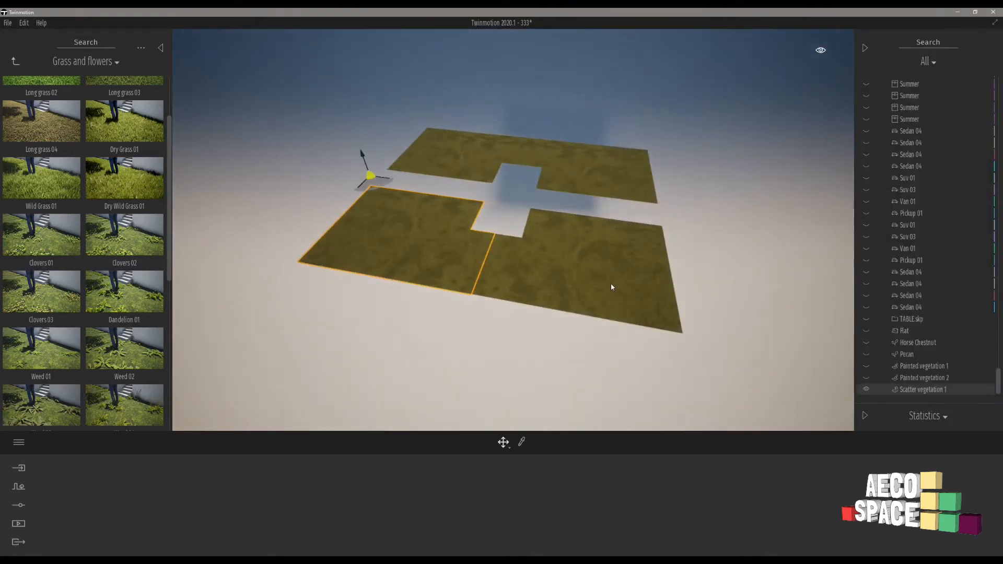
left_click(599, 182, "ctrl")
left_click(471, 162, "ctrl")
left_click(587, 179, "ctrl")
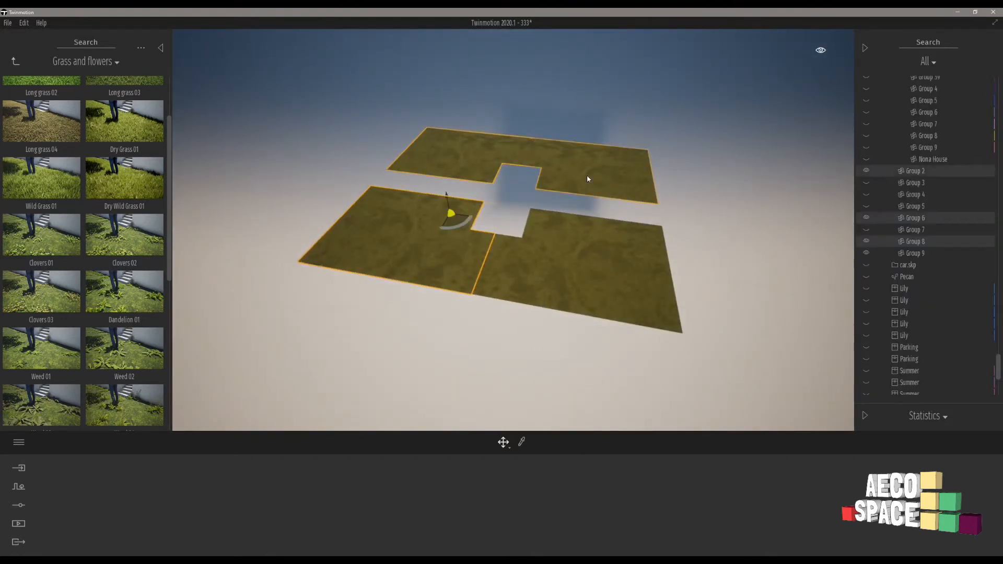
left_click(582, 298, "ctrl")
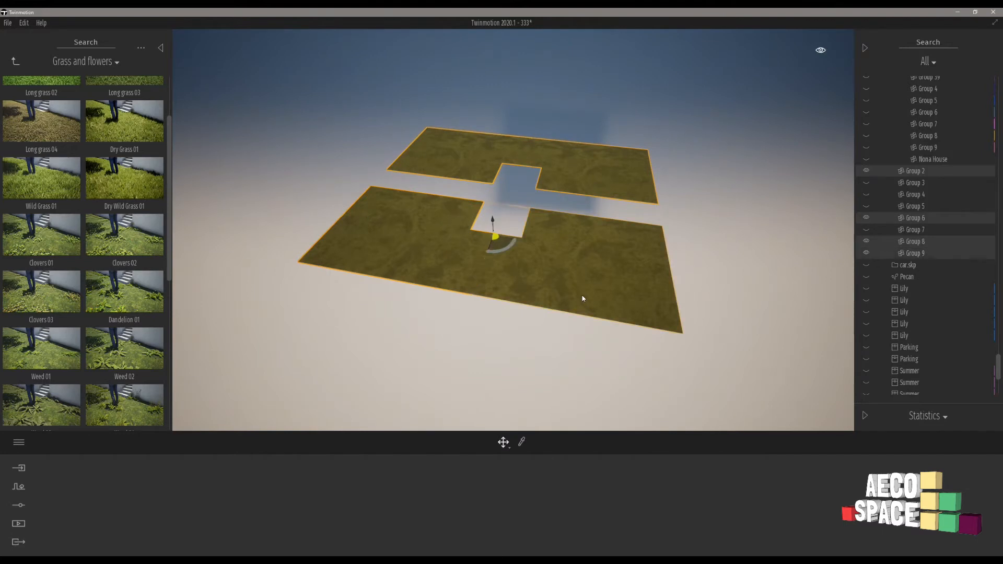
left_click(979, 173)
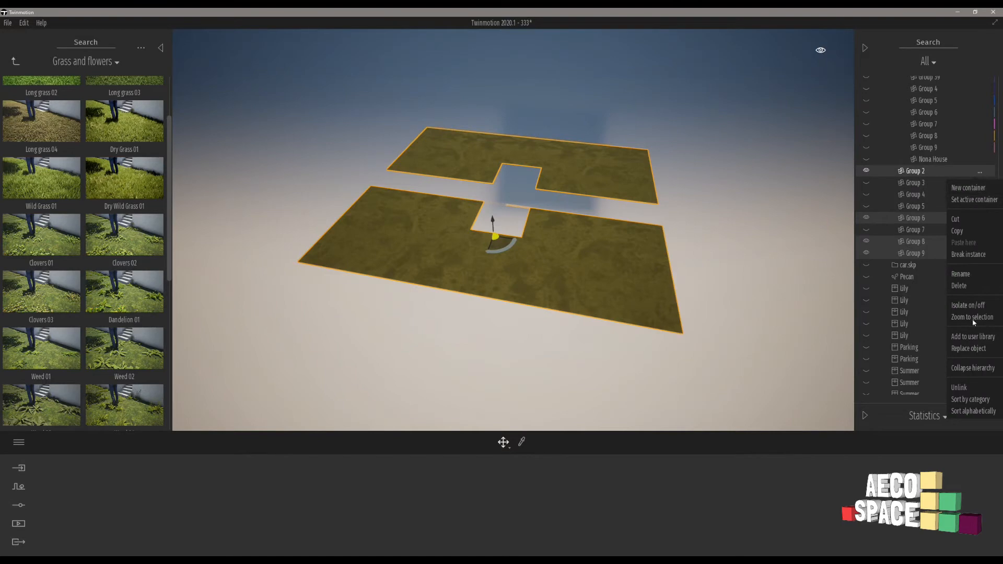
left_click(969, 306)
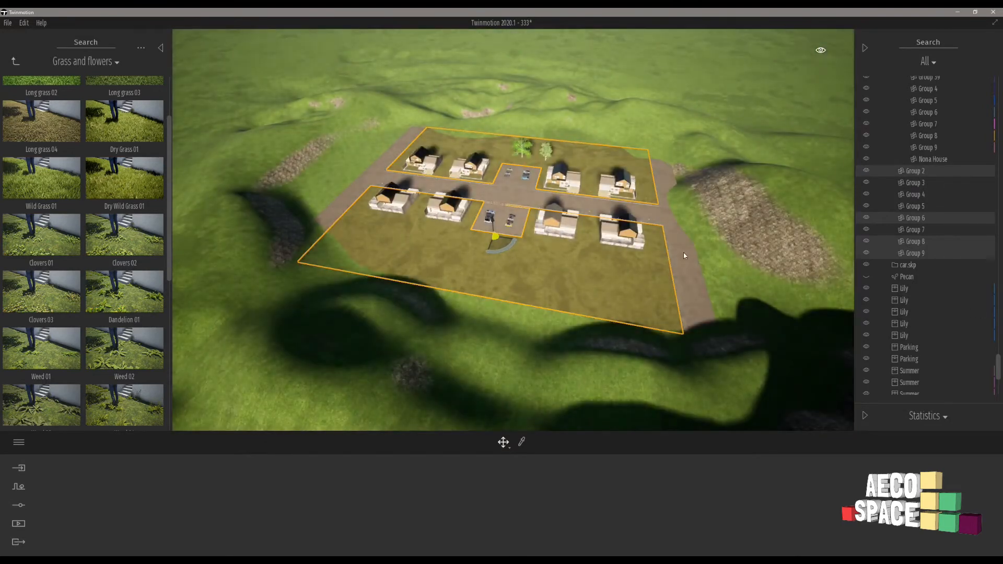
Examine the housing site from above, then inspect the scattered grass along the verge in front of a house at street level.
middle_click_drag(683, 252, 518, 189, "shift")
scroll(518, 189, "up", 3)
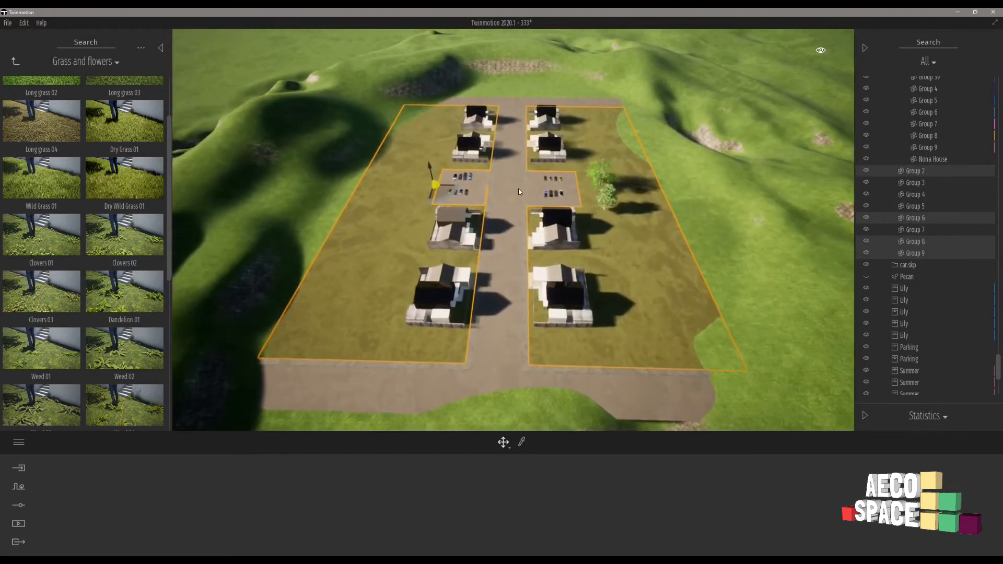
scroll(506, 188, "up", 5)
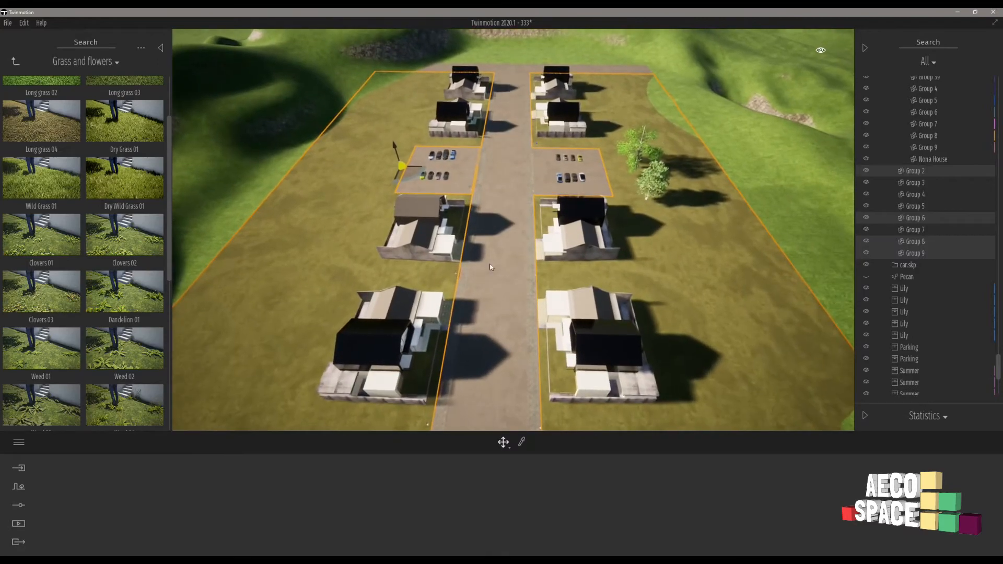
scroll(491, 267, "up", 5)
right_click_drag(491, 267, 579, 166)
scroll(593, 169, "up", 1)
scroll(593, 170, "up", 3)
scroll(580, 166, "up", 3)
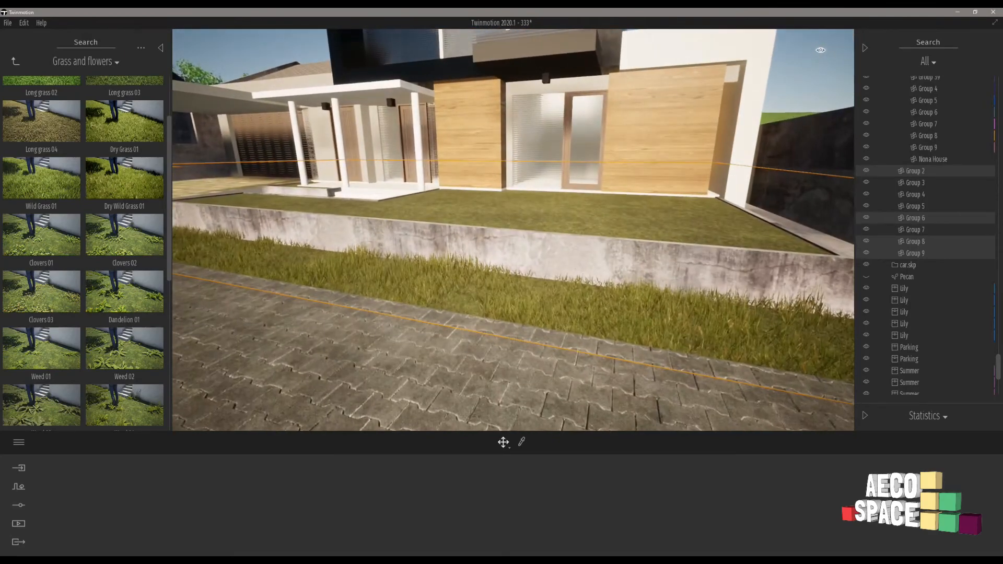
key("w")
key("a")
right_click_drag(513, 230, 574, 131)
key("s")
key("a")
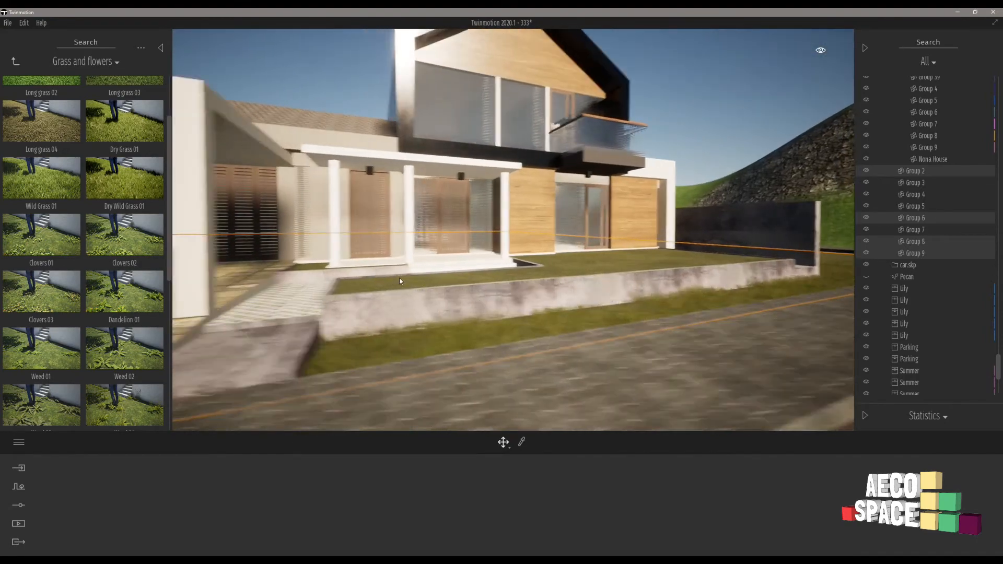
key("w")
Scatter both Dry Grass 01 and Dry Wild Grass 01 over the raised front lawn of the house with Scatter add.
left_click(483, 316)
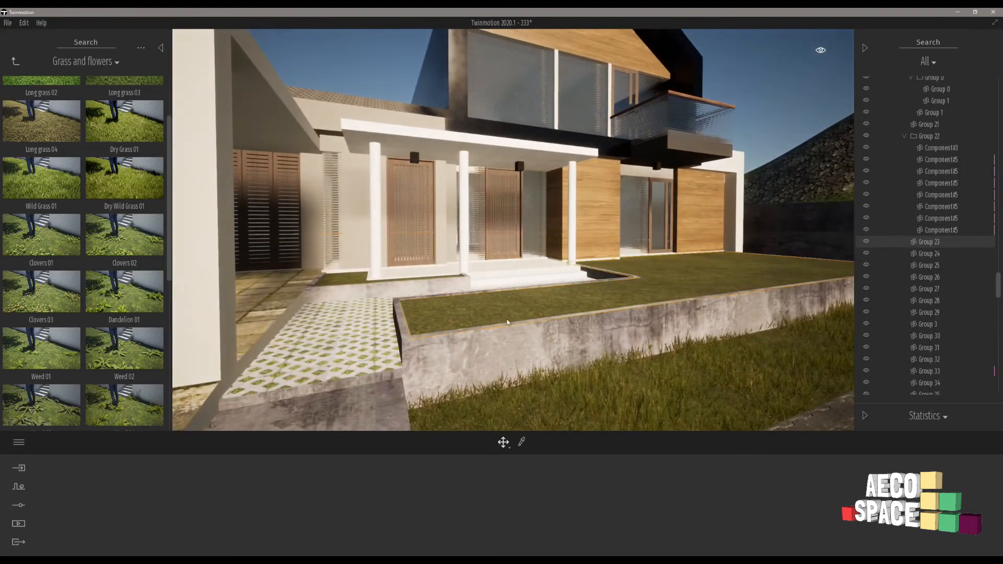
right_click_drag(501, 297, 609, 348)
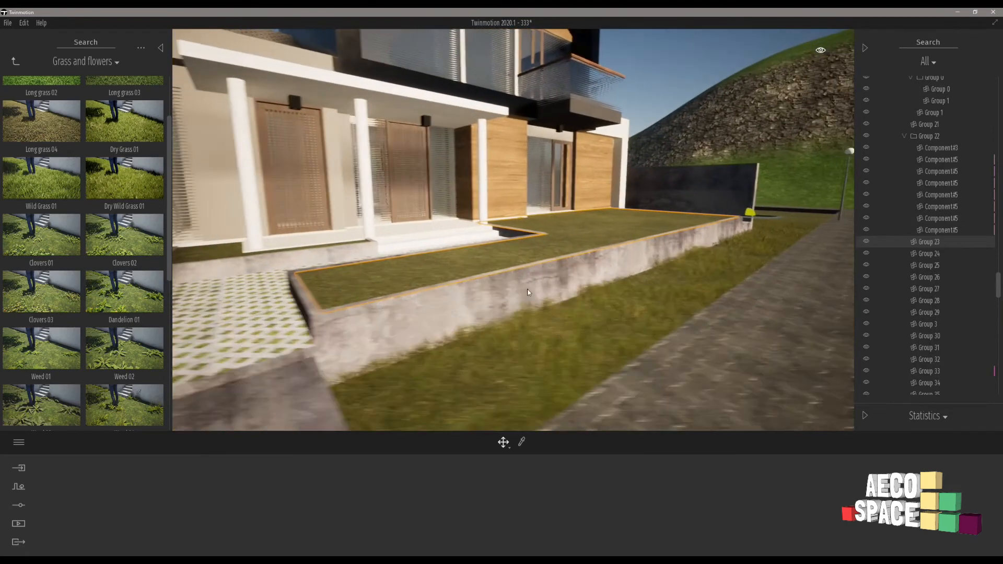
key("a")
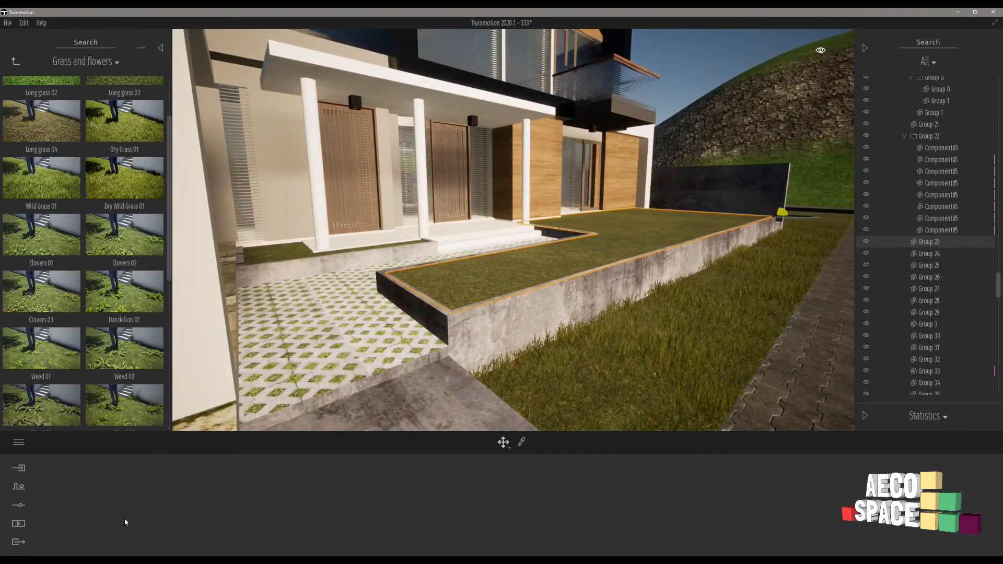
left_click(19, 487)
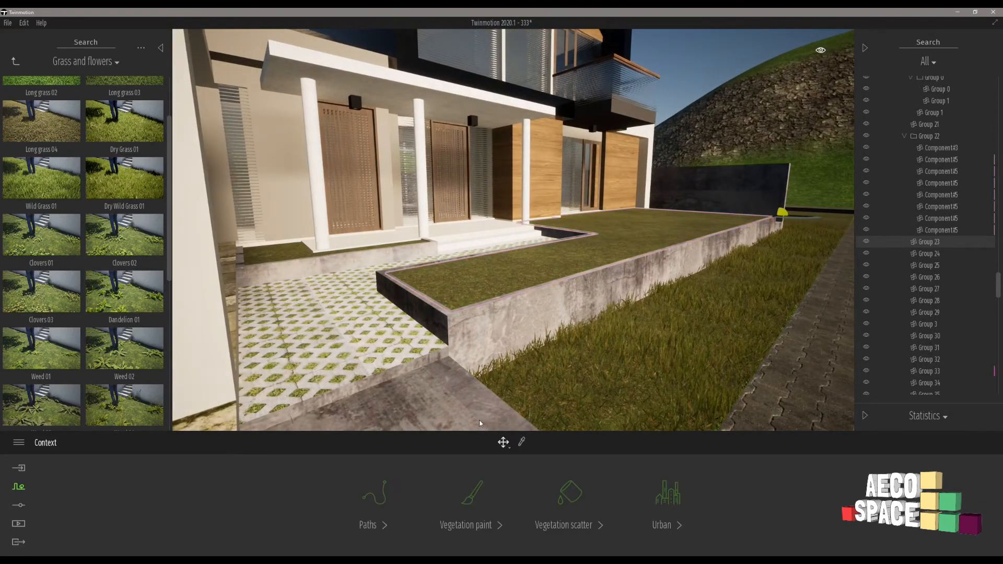
left_click(700, 334)
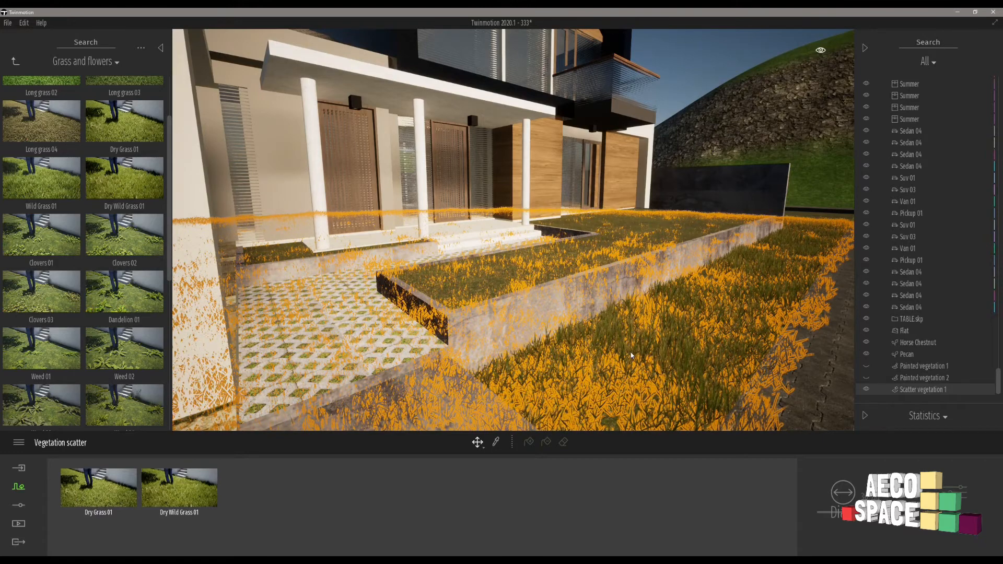
left_click(112, 498)
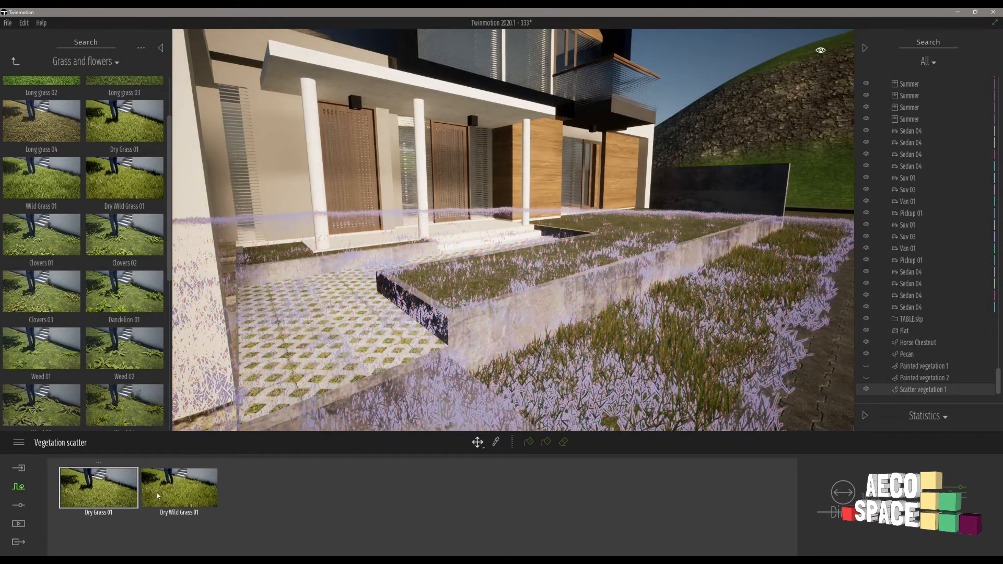
left_click(528, 442)
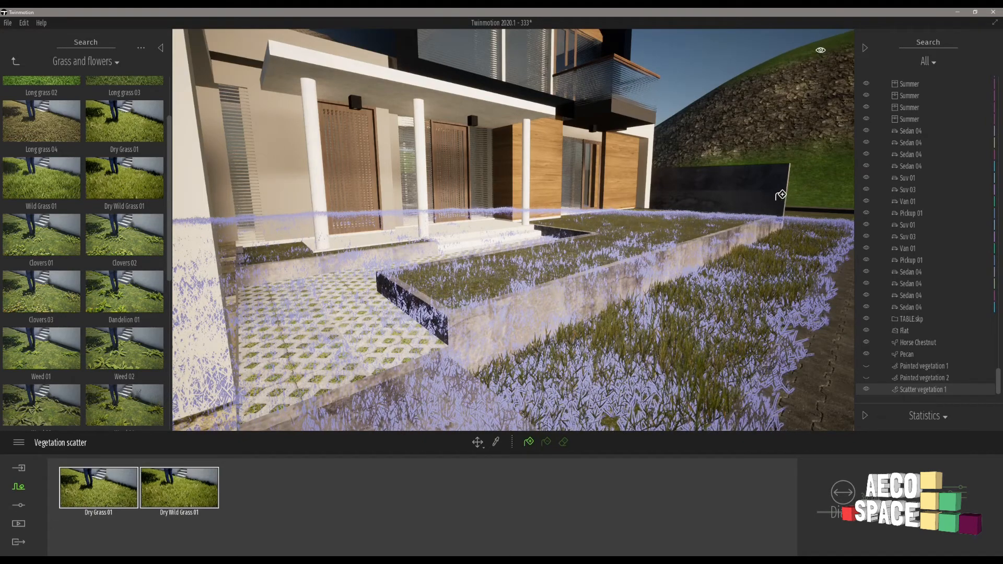
scroll(633, 225, "up", 5)
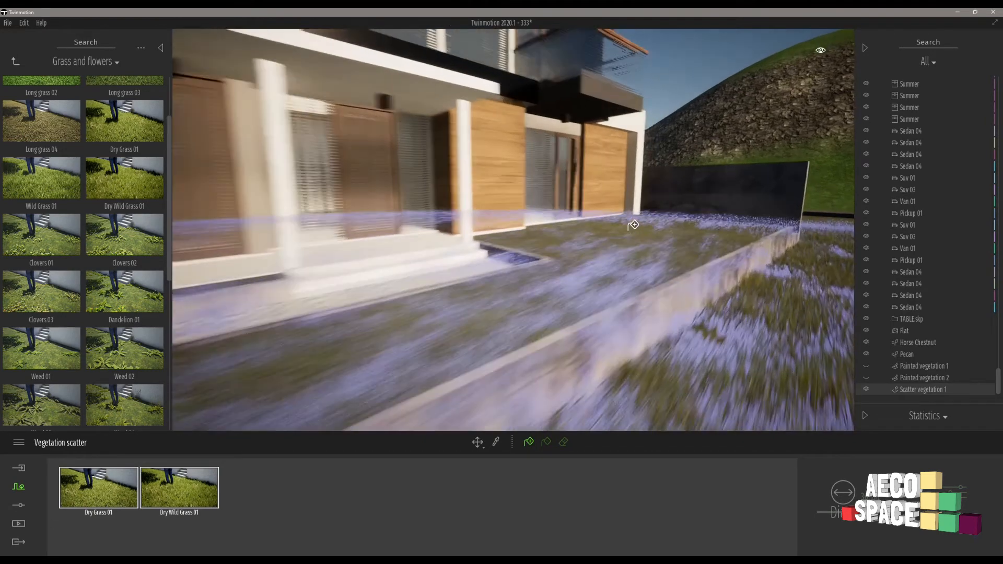
middle_click_drag(633, 225, 566, 241)
left_click(566, 240)
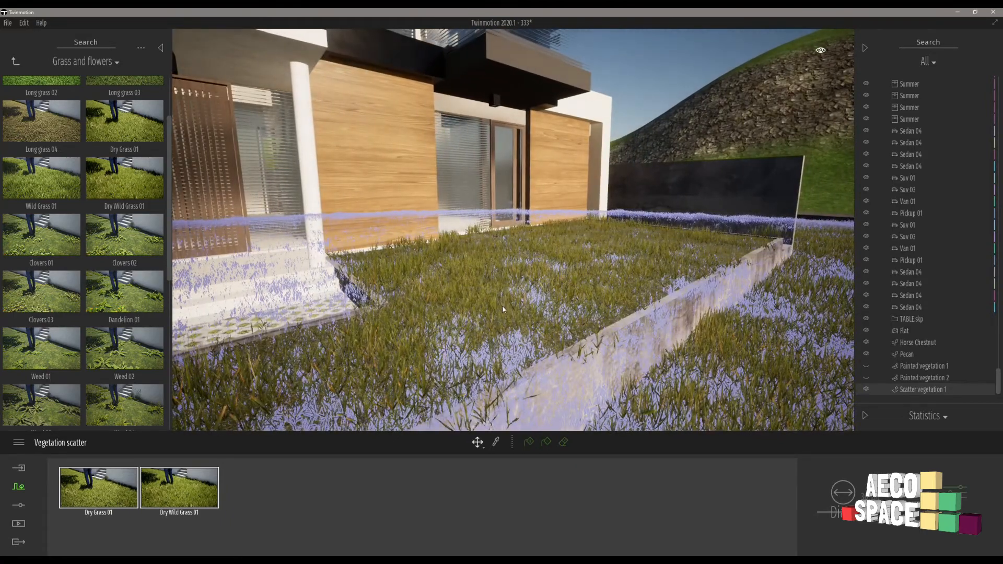
left_click(661, 108)
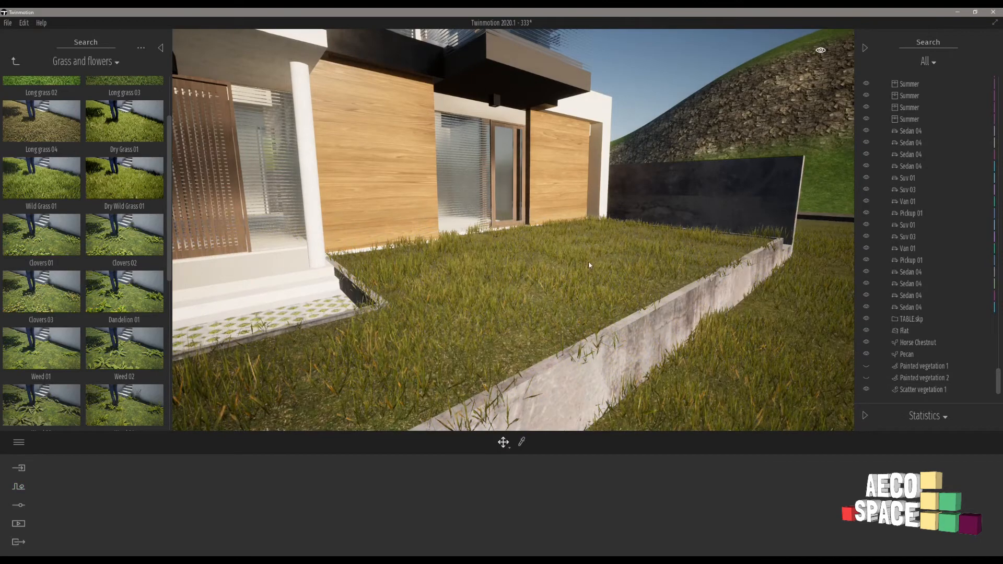
Reselect the existing grass scatter at another house and fill its shaded raised front lawn with the two-grass mix.
mouse_move(588, 261)
right_mouse_down()
mouse_move(649, 249)
mouse_move(547, 224)
mouse_move(570, 217)
mouse_move(474, 228)
mouse_move(517, 241)
mouse_move(548, 266)
mouse_move(622, 271)
mouse_move(519, 284)
mouse_move(591, 279)
right_mouse_up()
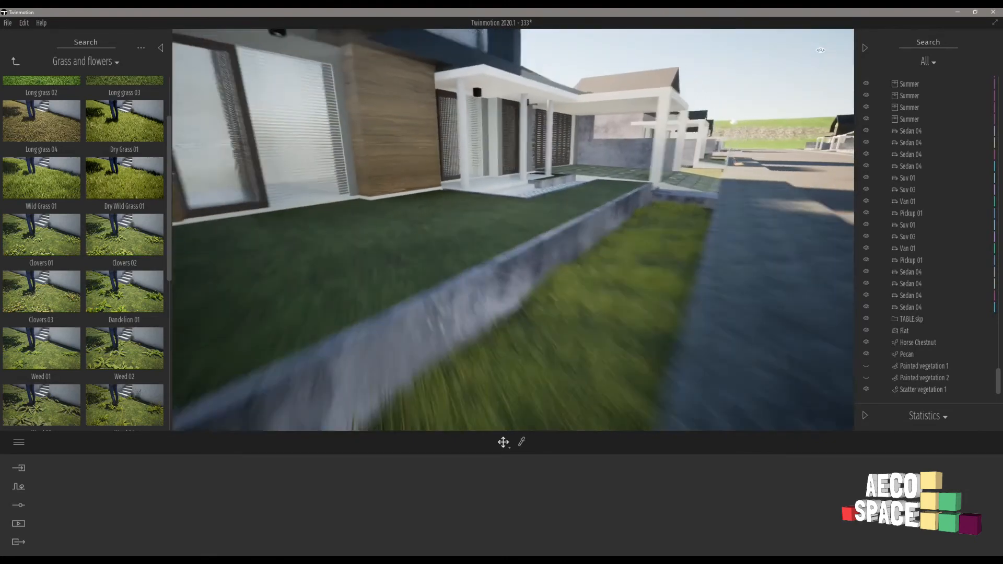
right_click_drag(339, 256, 349, 255)
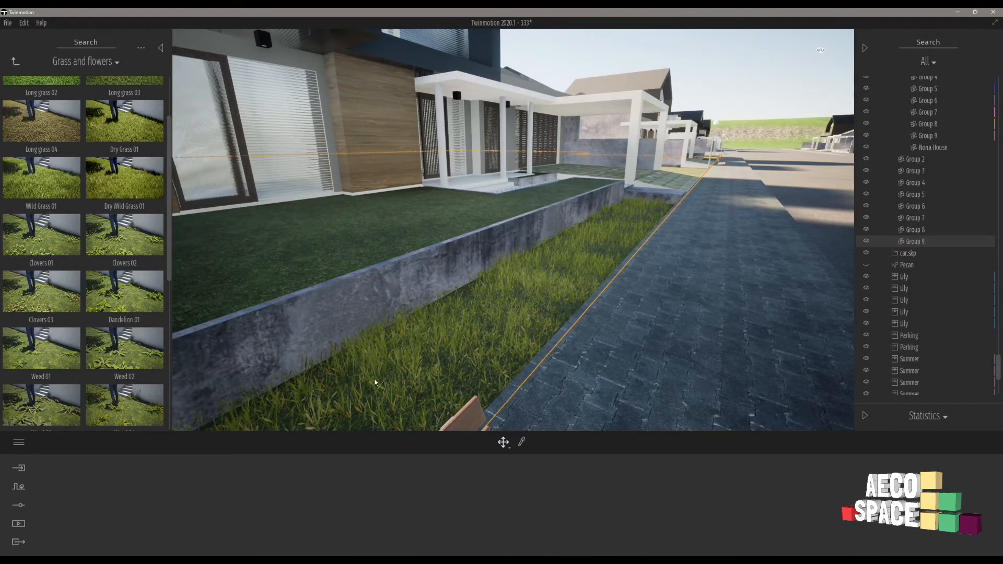
left_click(464, 354)
left_click(529, 443)
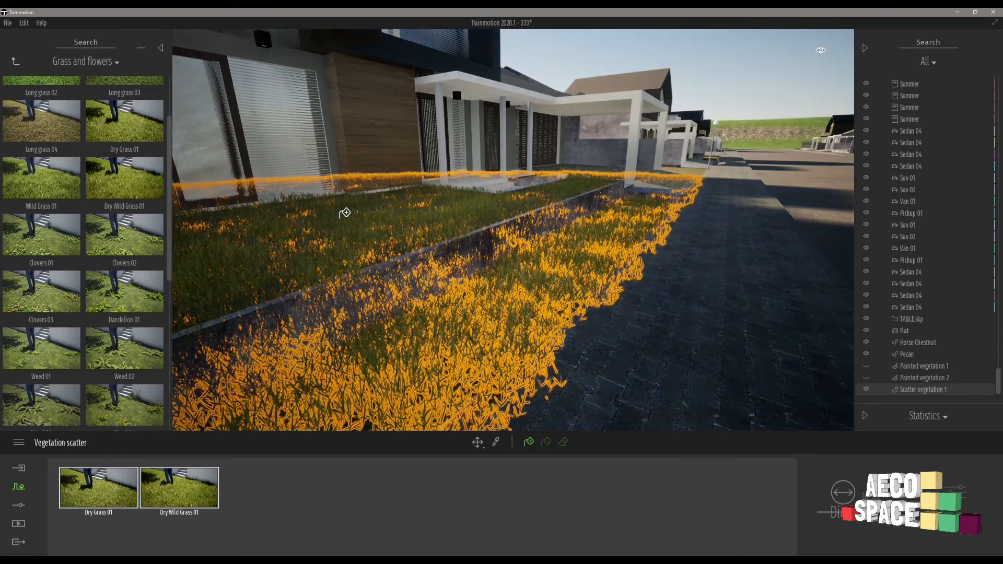
Fill the shaded raised front lawns of the remaining houses along this side of the street with the two-grass scatter.
key("w")
key("d")
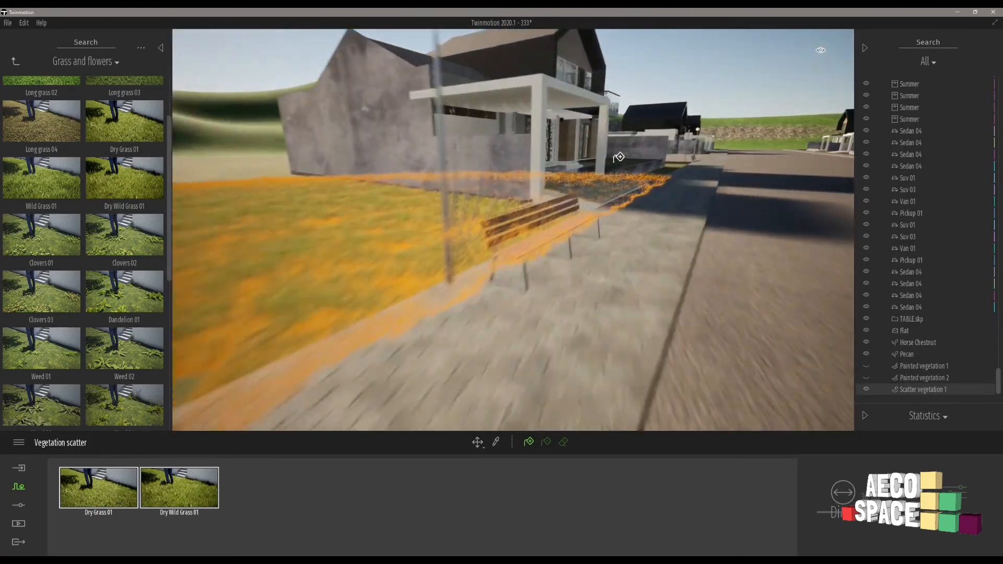
key("w")
key("d")
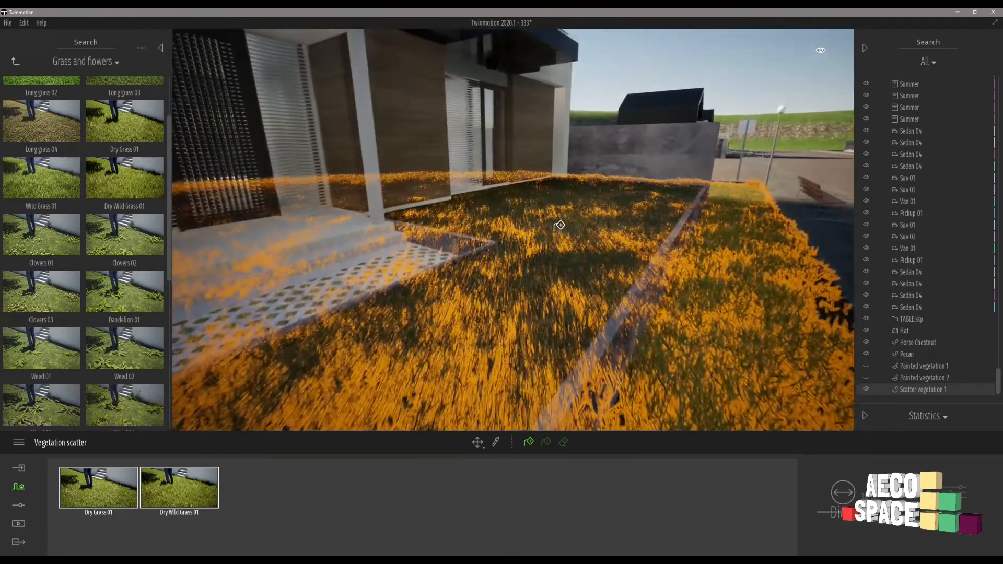
key("w")
key("d")
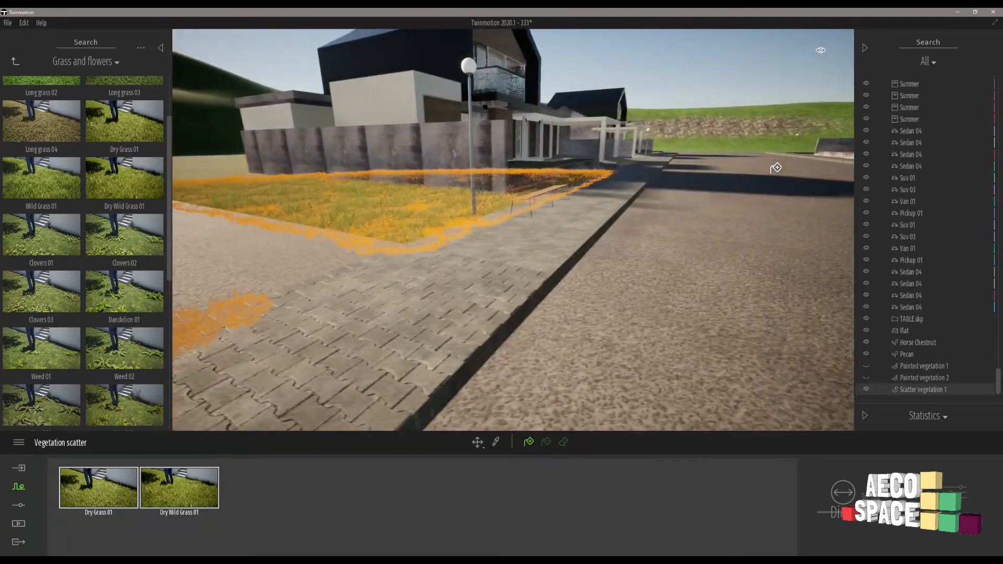
scroll(782, 165, "up", 3)
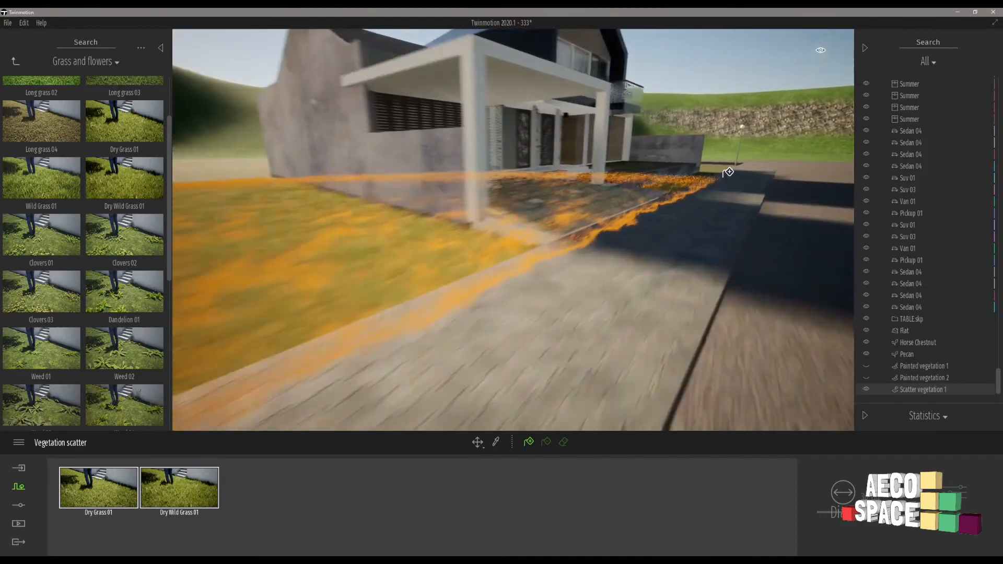
scroll(728, 172, "up", 5)
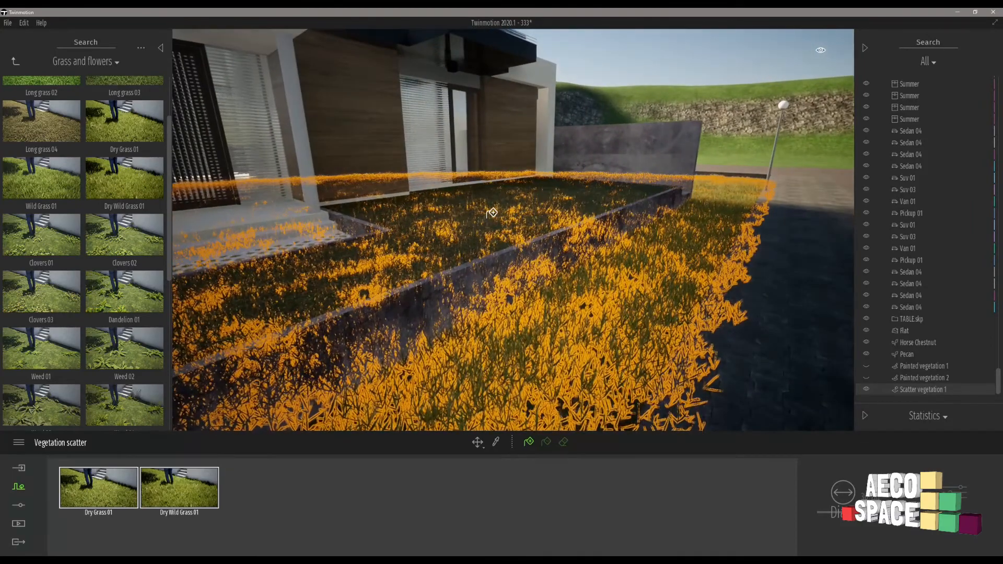
Cross to the sunlit row of houses and scatter the two-grass mix over the raised lawn in front of the wood-clad house.
key("w")
right_click_drag(468, 201, 468, 201)
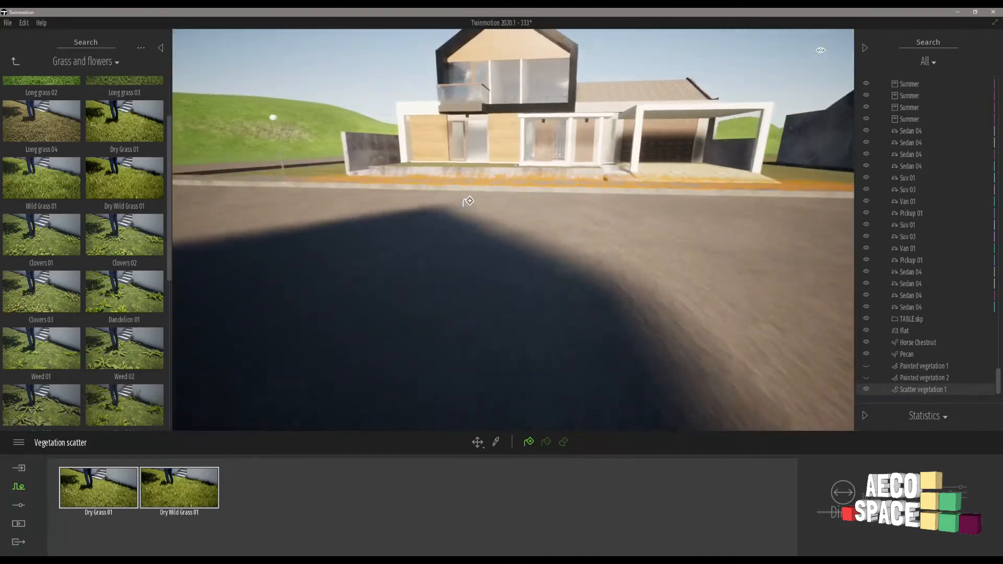
key("w")
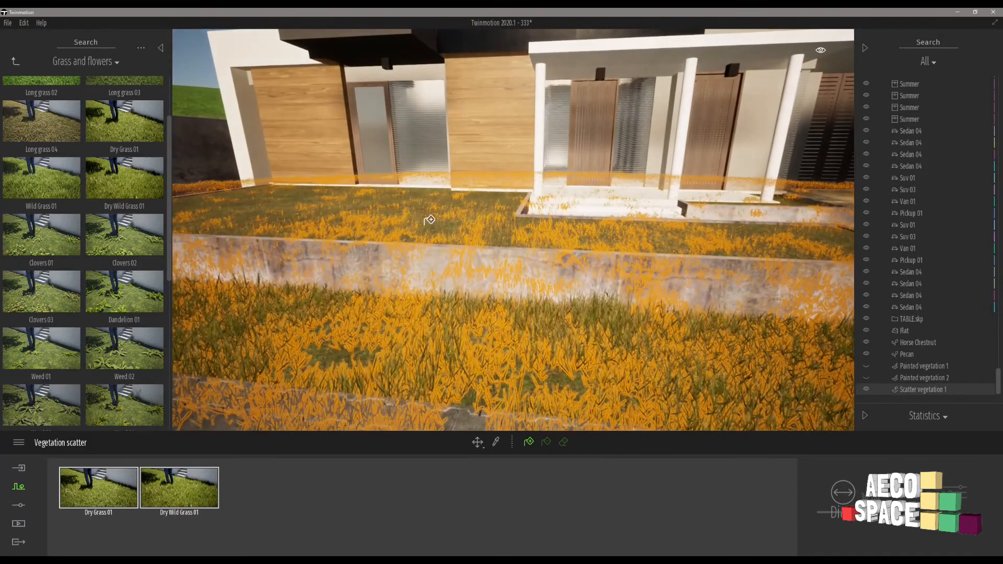
key("w")
right_click_drag(381, 211, 381, 207)
key("w")
key("a")
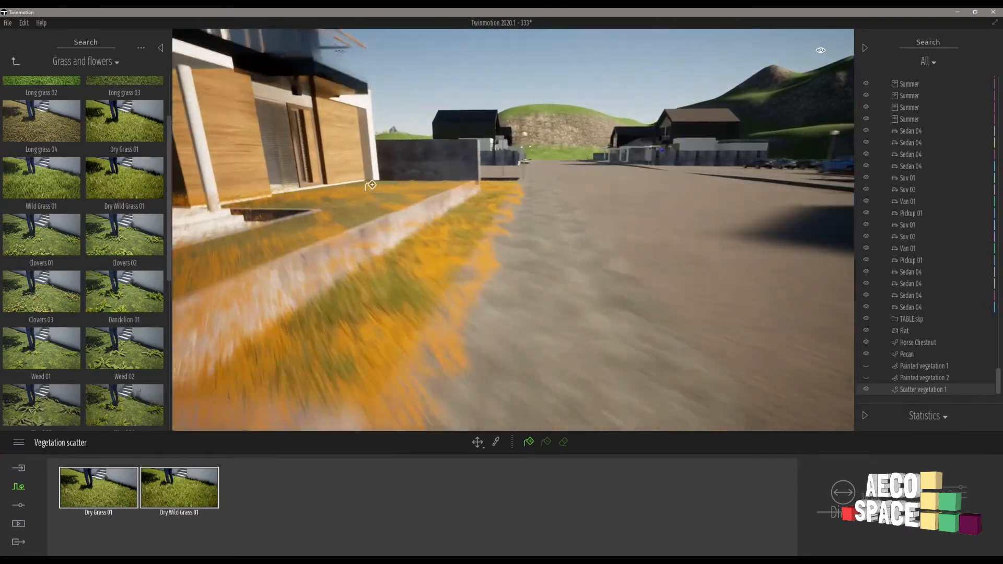
Continue the two-grass scatter over the raised front lawns along the sunlit row of houses, and finish the scatter edit.
key("w")
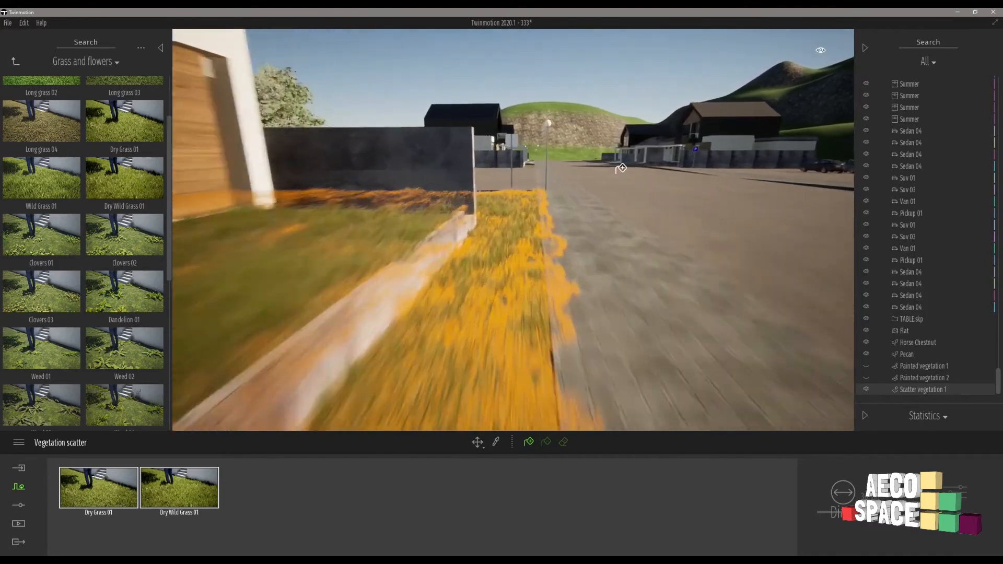
key("d")
key("w")
right_click_drag(582, 170, 463, 166)
key("w")
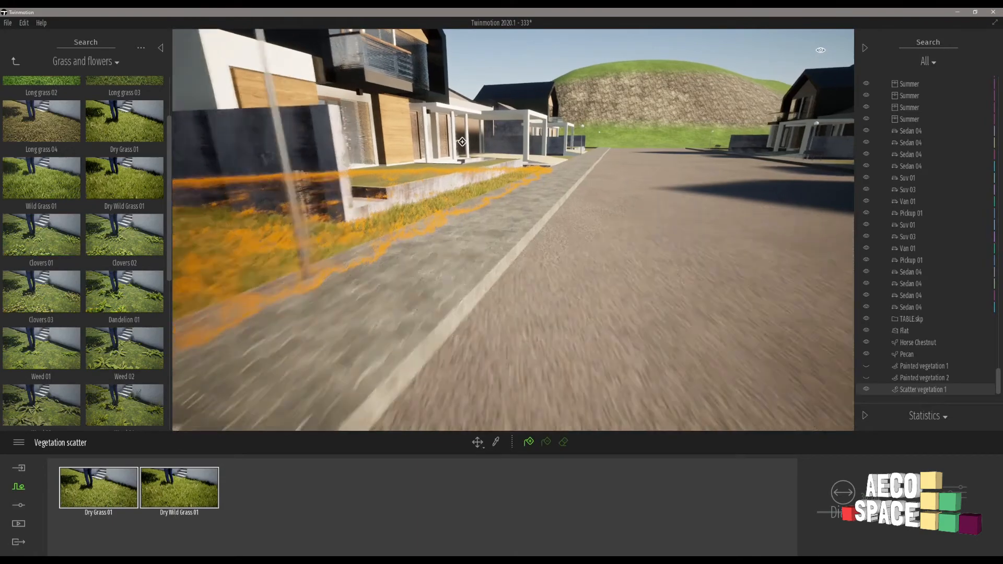
key("a")
key("d")
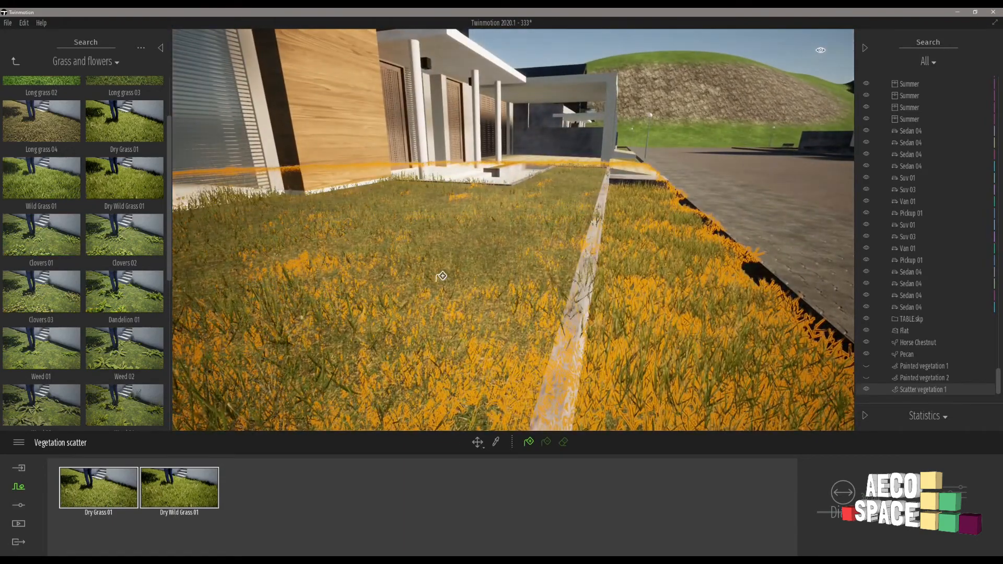
key("a")
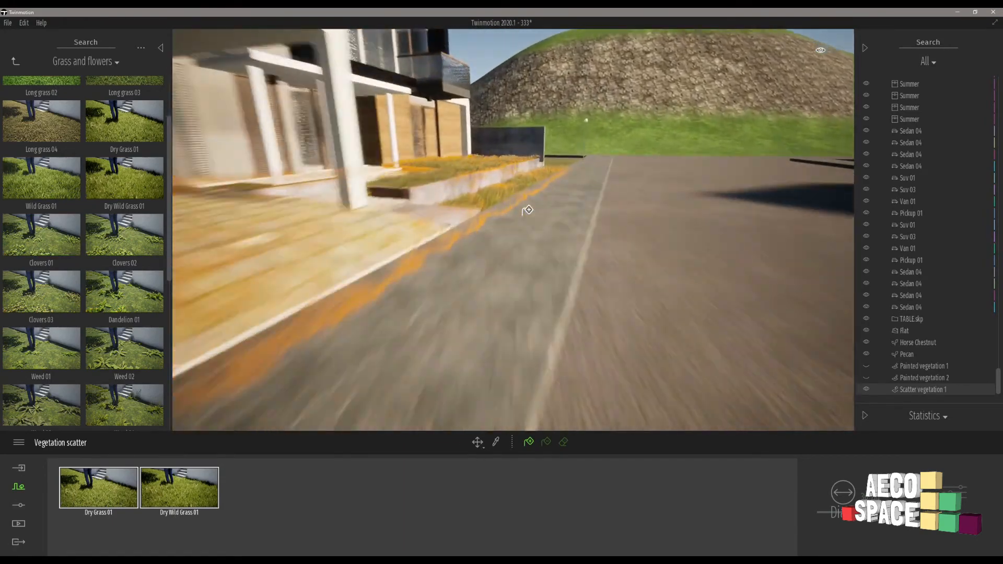
key("Escape")
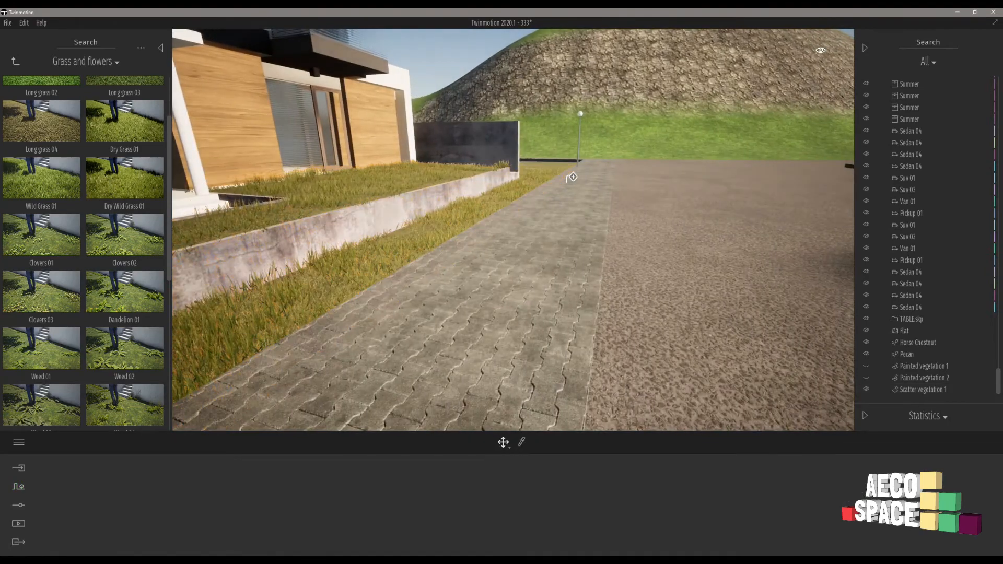
Face a finished house front from across the road and return the library to the Vegetation and landscape categories.
left_click(571, 130)
right_click_drag(621, 151, 323, 154)
key("d")
right_click_drag(679, 178, 544, 166)
scroll(909, 179, "up", 1)
key("s")
left_click(15, 60)
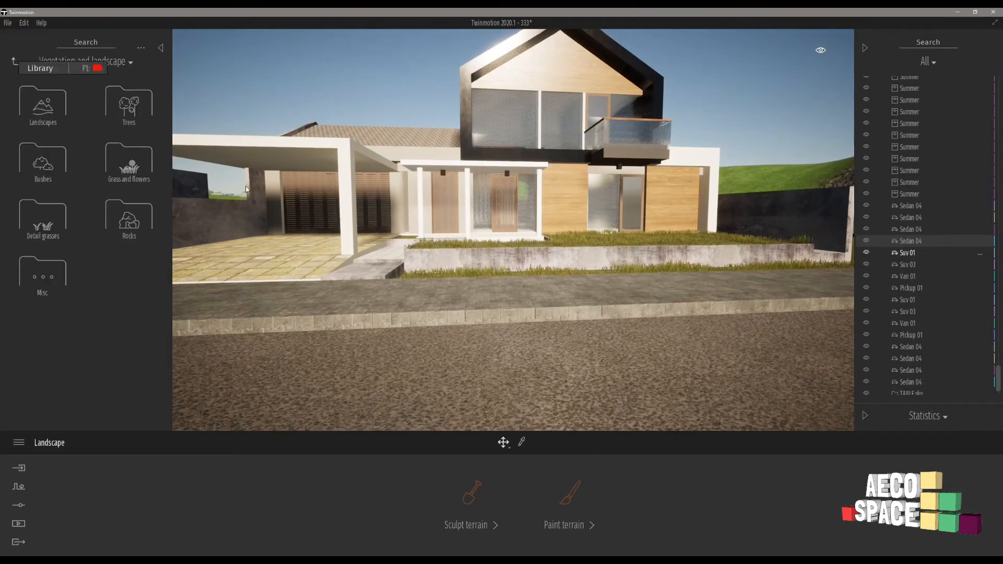
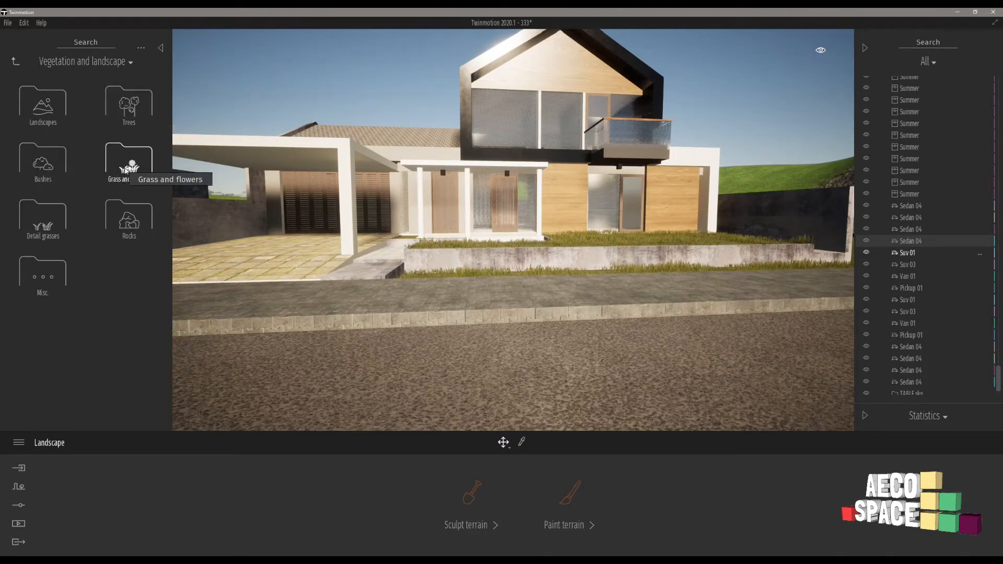
Look through the Detail grasses, Rocks and Misc. vegetation assets for plants to put in front of the house.
left_click(43, 219)
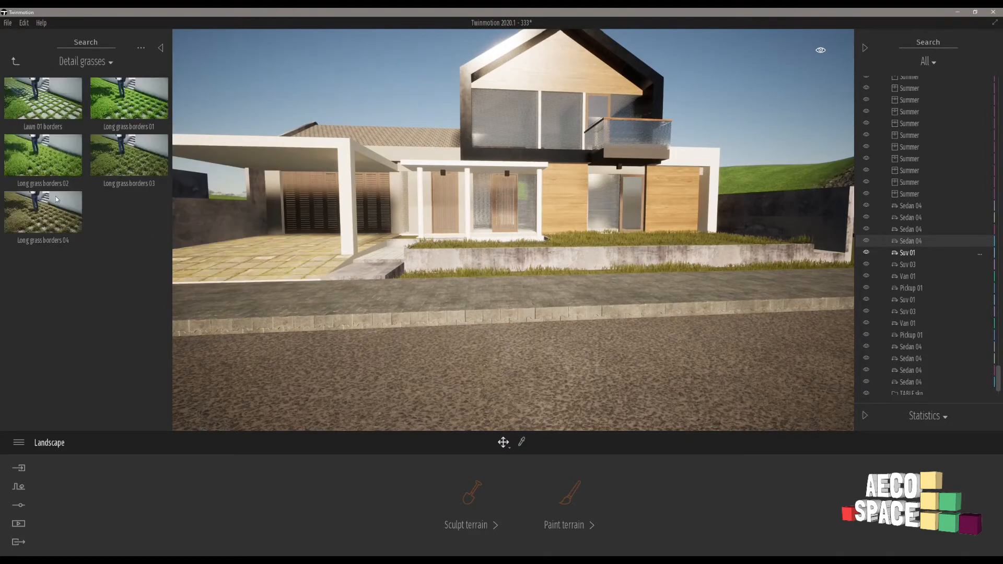
left_click(15, 61)
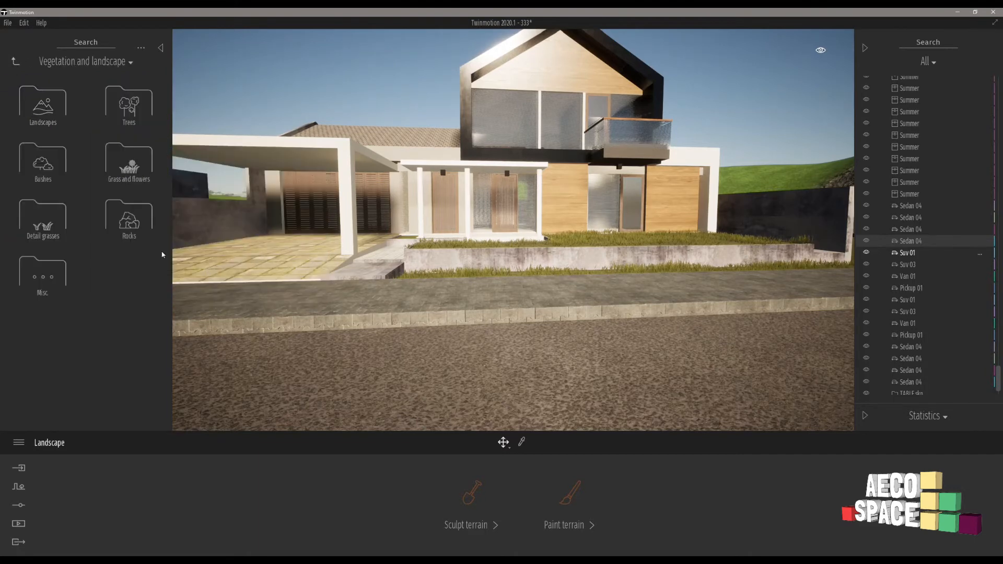
left_click(126, 221)
left_click(15, 61)
left_click(54, 275)
scroll(104, 235, "down", 2)
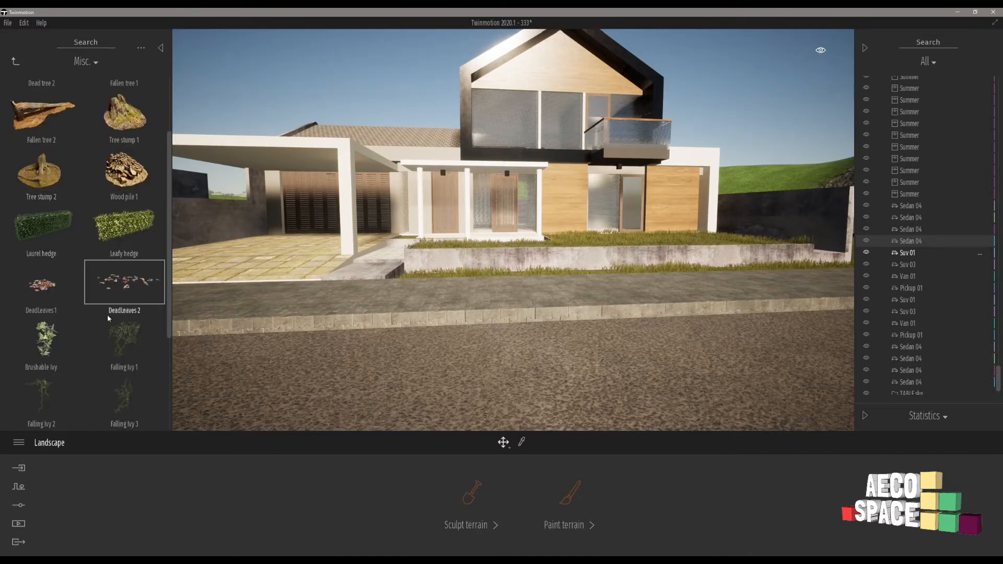
scroll(89, 178, "up", 2)
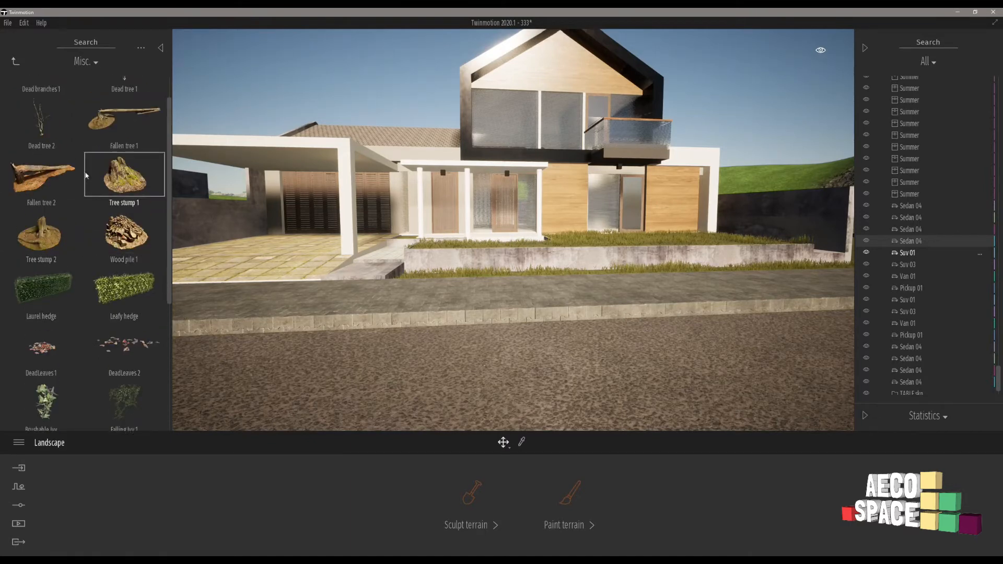
scroll(86, 175, "up", 1)
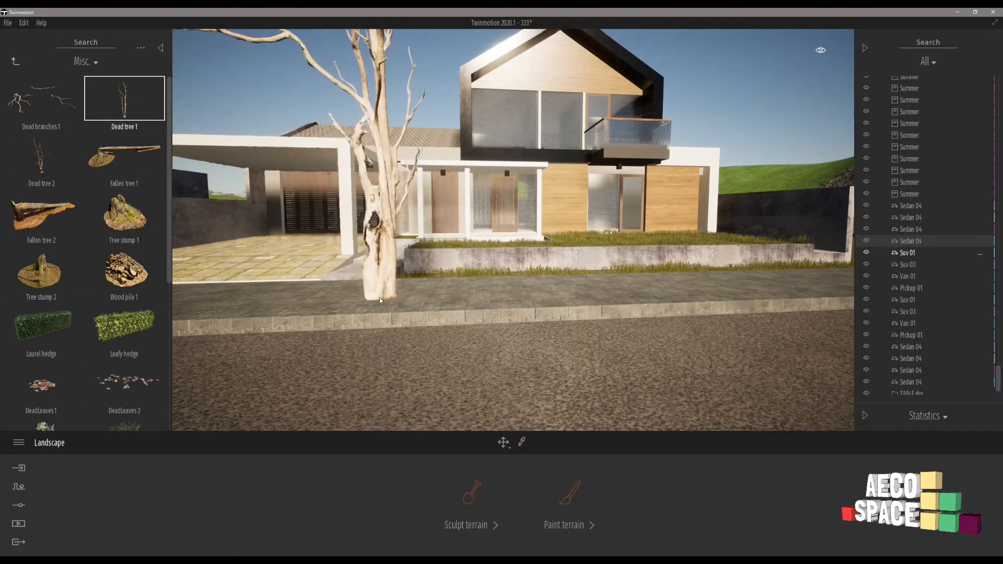
key("Escape")
key("d")
scroll(50, 296, "down", 4)
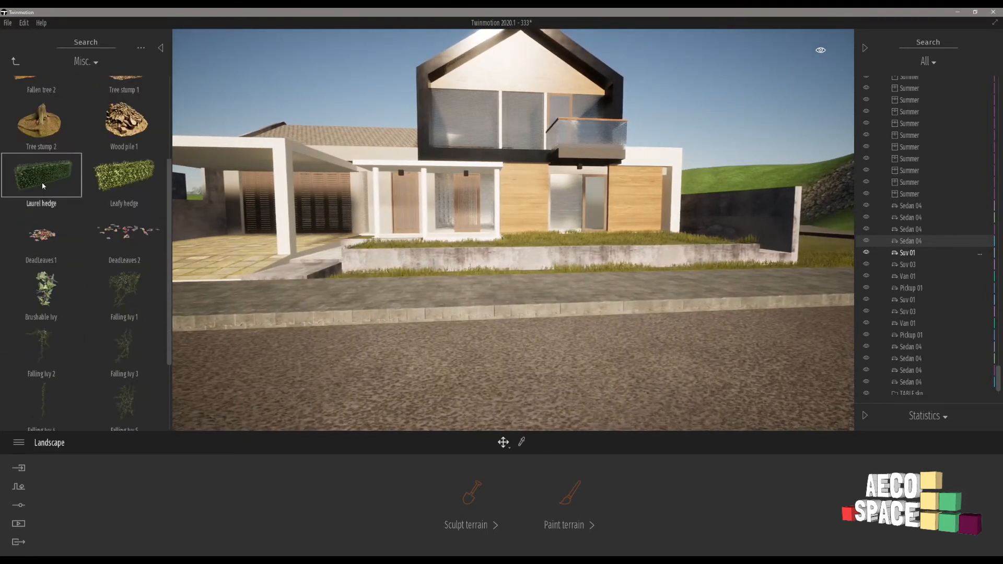
Get Tropical palm 1 from the Bushes category and place one on the raised front lawn of the wood-clad house.
left_click(14, 61)
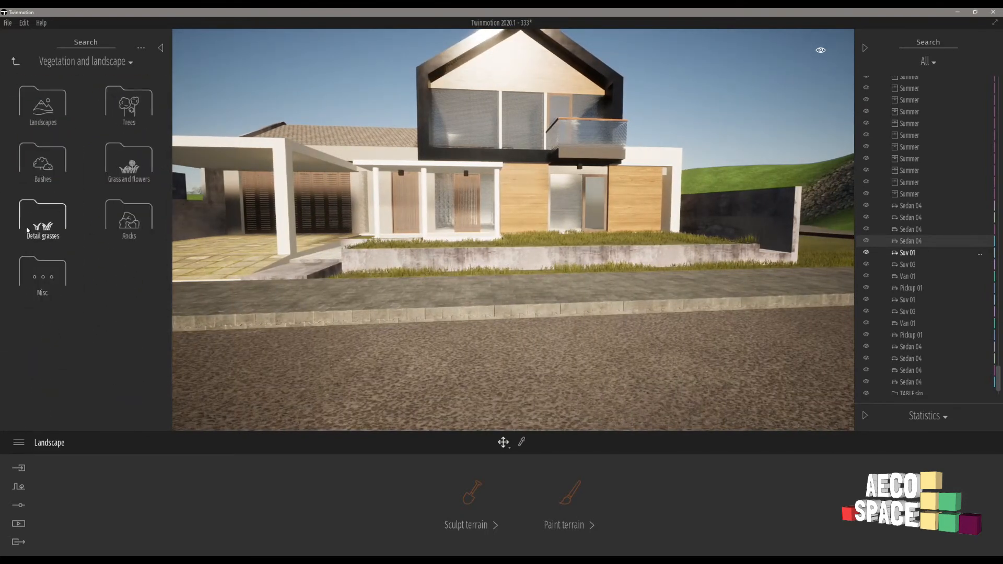
left_click(46, 165)
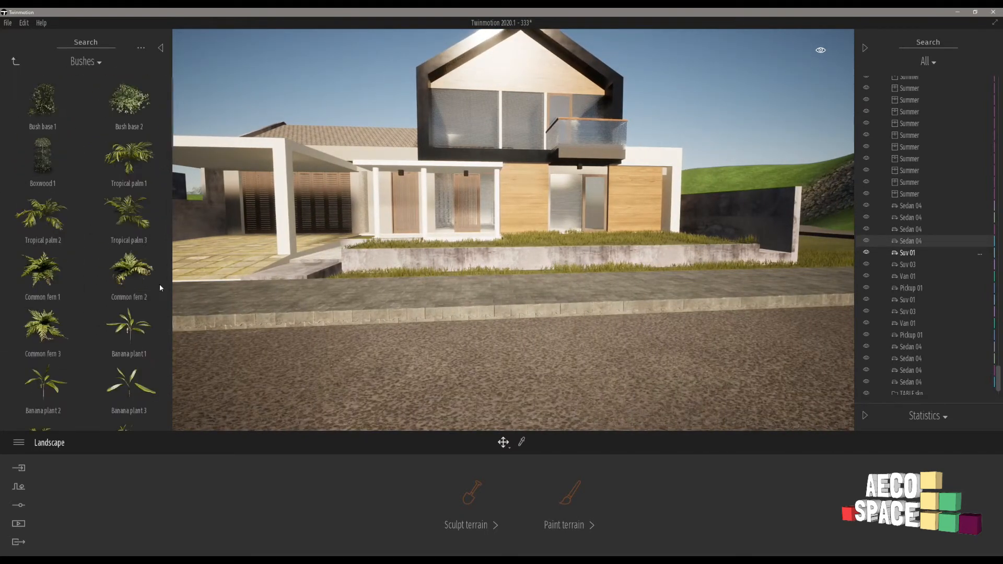
left_click(120, 150)
key("w")
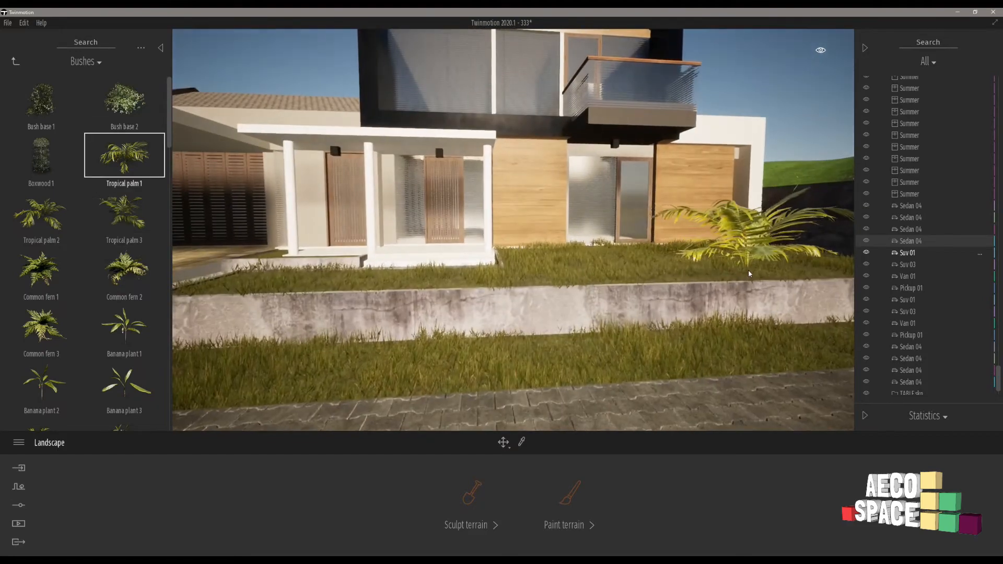
left_click(748, 268)
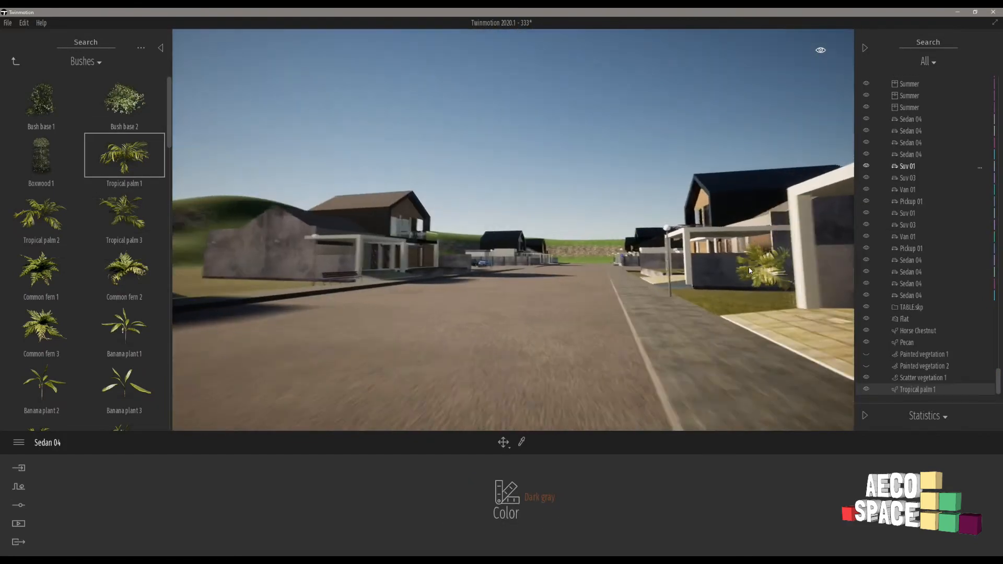
Place another Tropical palm 1 on the raised lawn of a house farther along the street, and end the placement.
key("w")
right_click_drag(748, 268, 749, 267)
key("w")
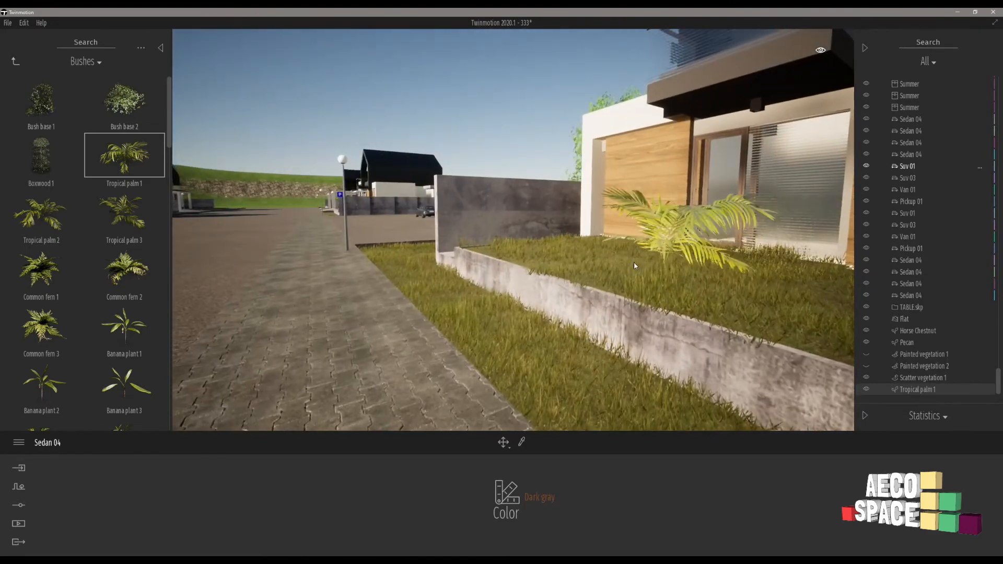
left_click(593, 259)
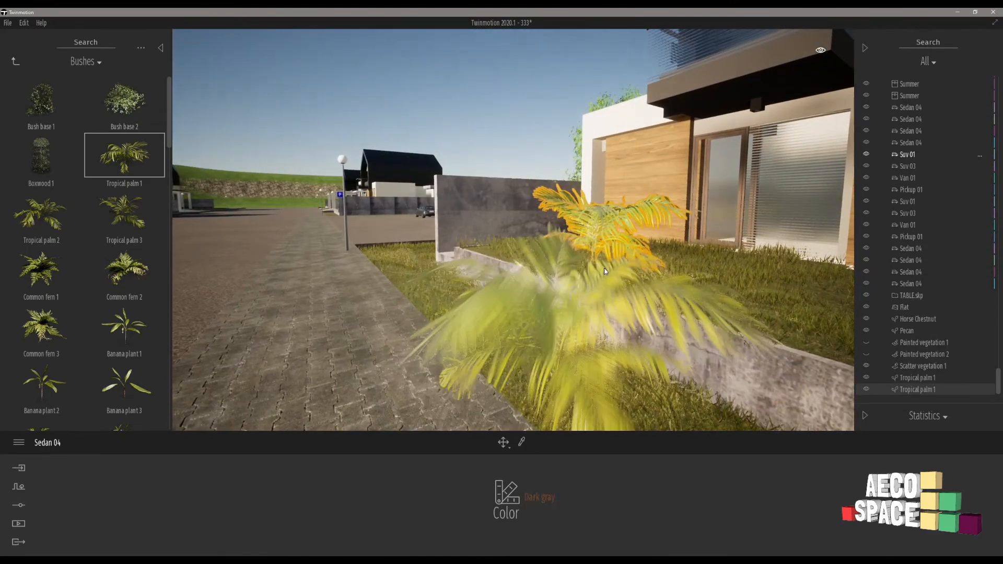
key("Escape")
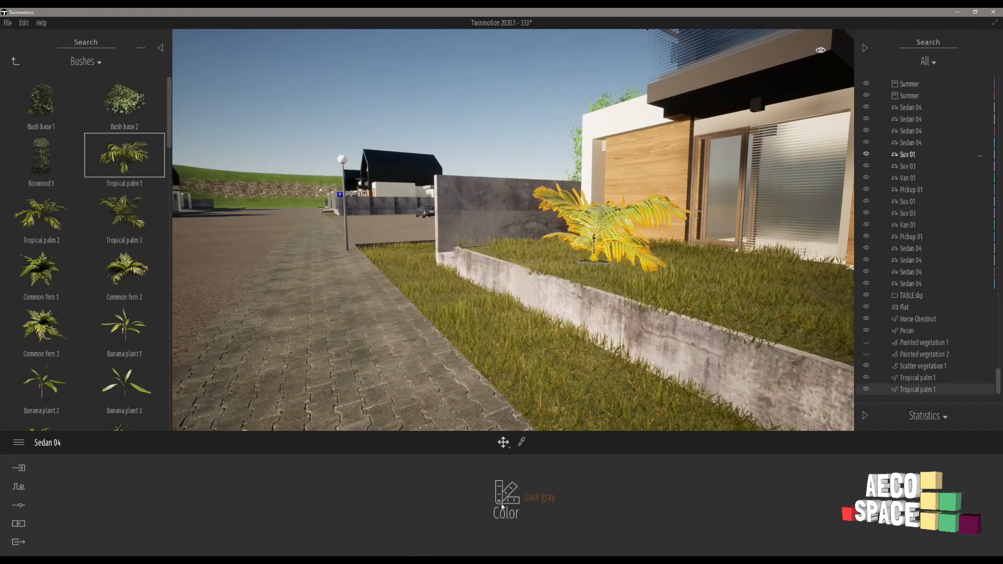
Place a Banana plant 1 beside the tropical palm on the raised lawn, set its size to 65%, and deselect it.
left_click(118, 335)
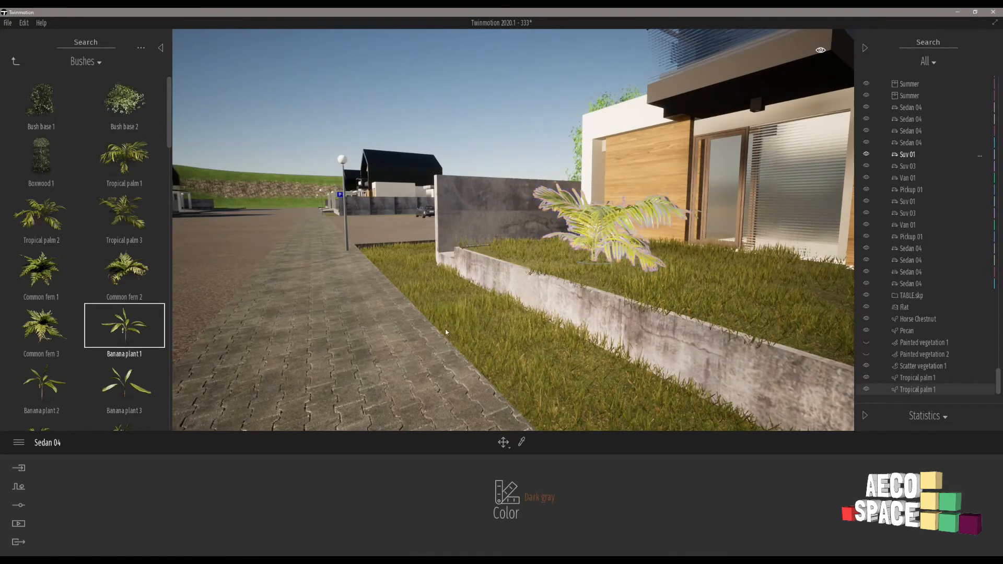
left_click(684, 292)
left_click_drag(412, 499, 423, 475)
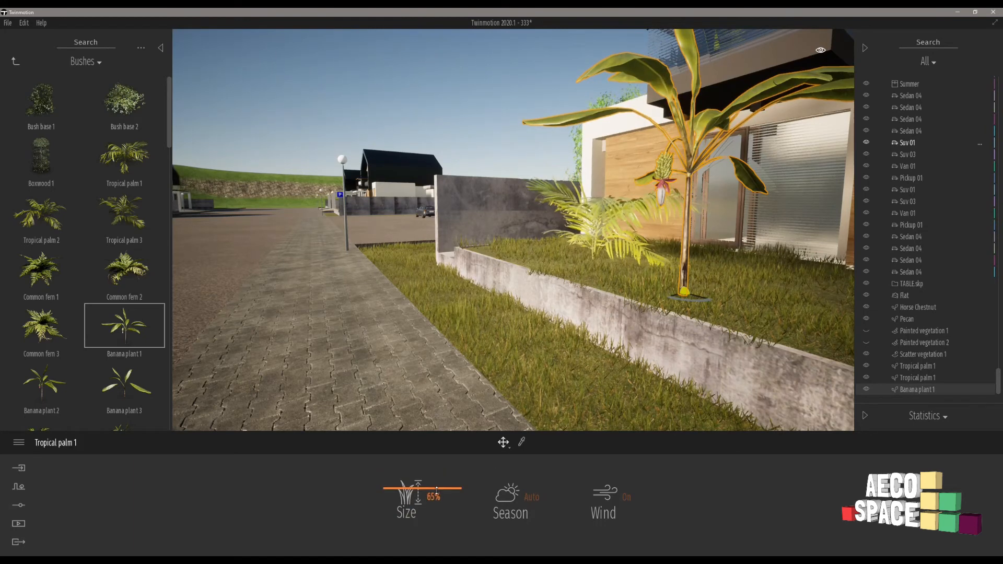
left_click(472, 405)
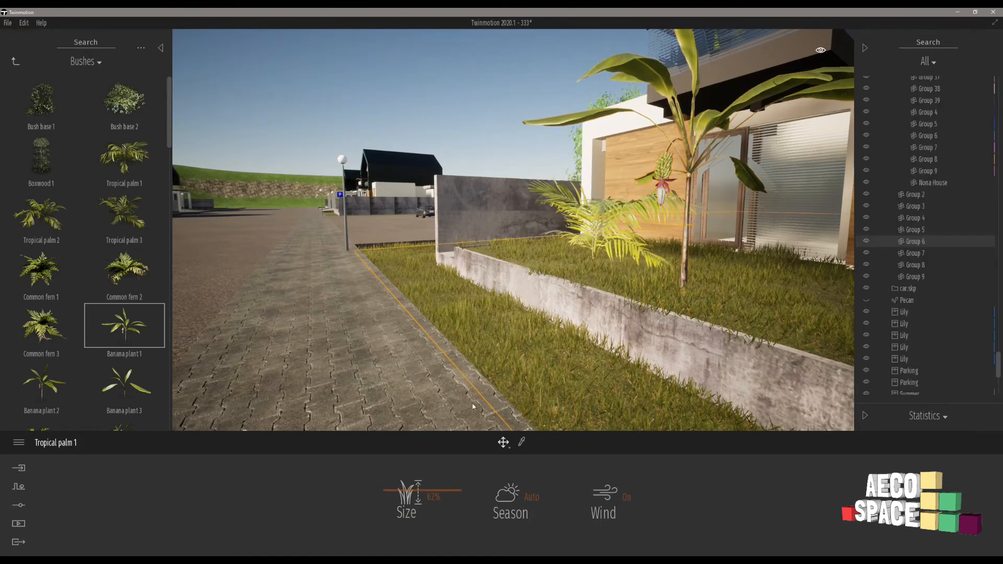
left_click(430, 397)
left_click(688, 167)
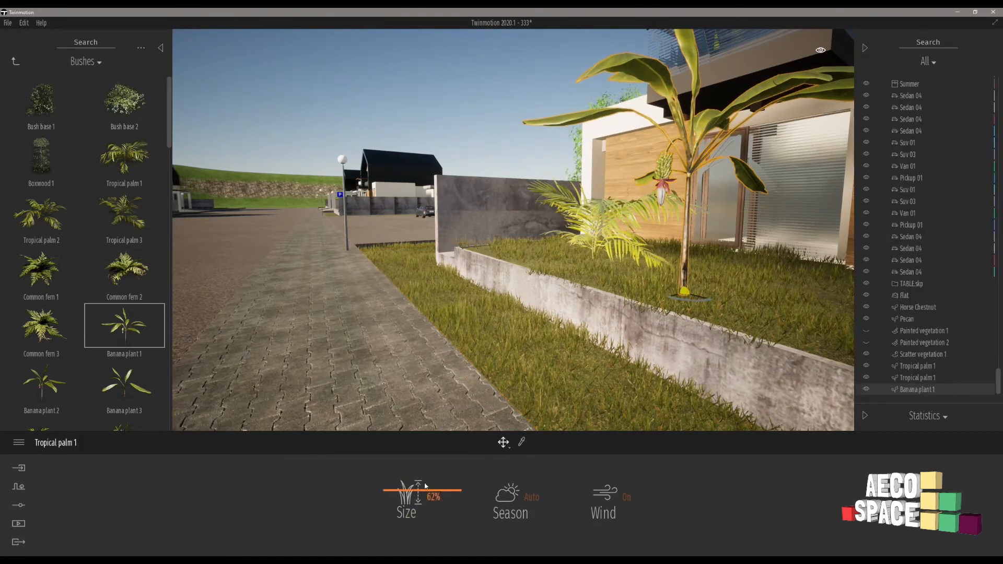
left_click_drag(416, 491, 417, 489)
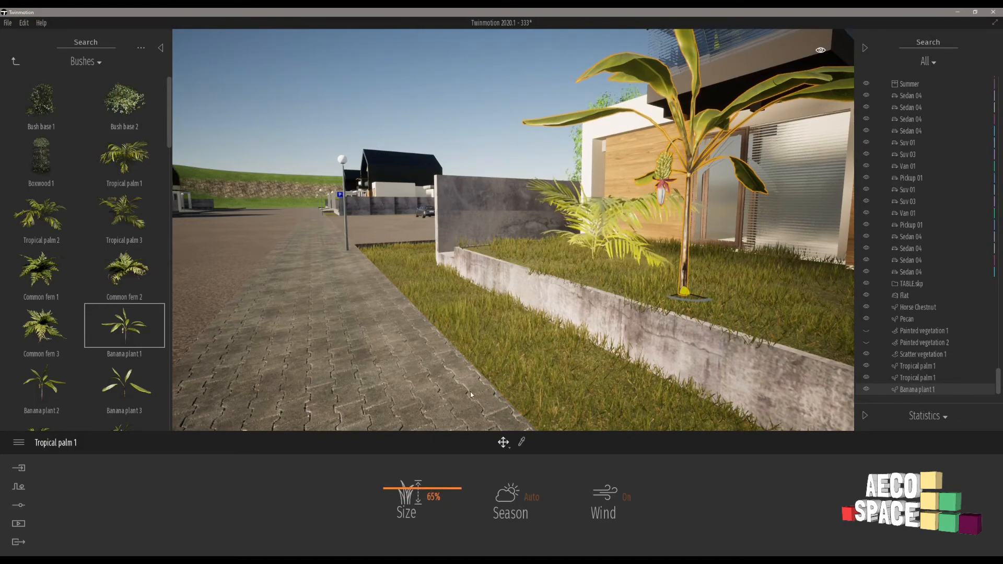
key("s")
right_click_drag(320, 290, 327, 288)
key("w")
key("a")
left_click(641, 116)
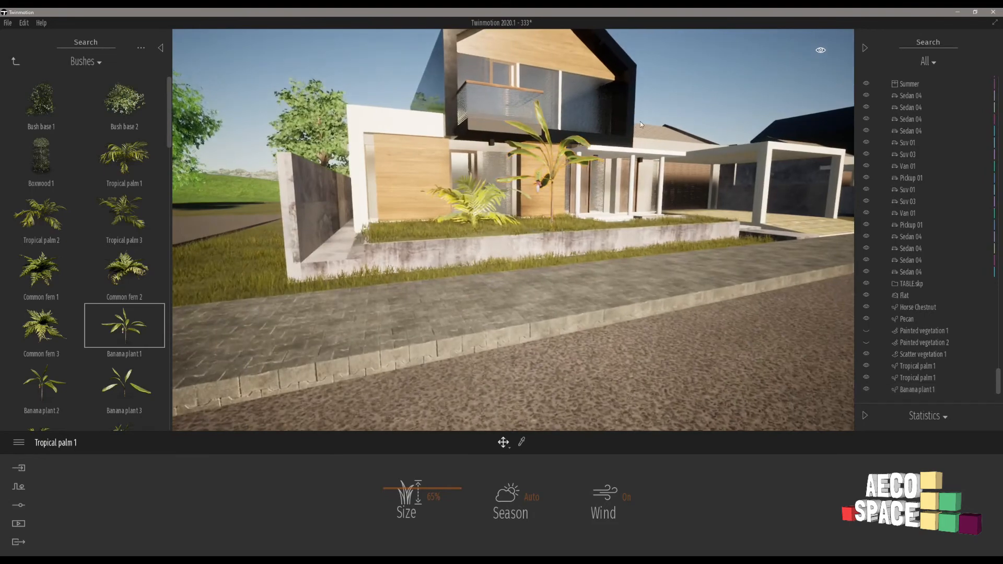
Place two Common fern 3 plants side by side on the raised front lawn of another house along the street.
right_click_drag(600, 232, 403, 224)
key("w")
key("w")
key("w")
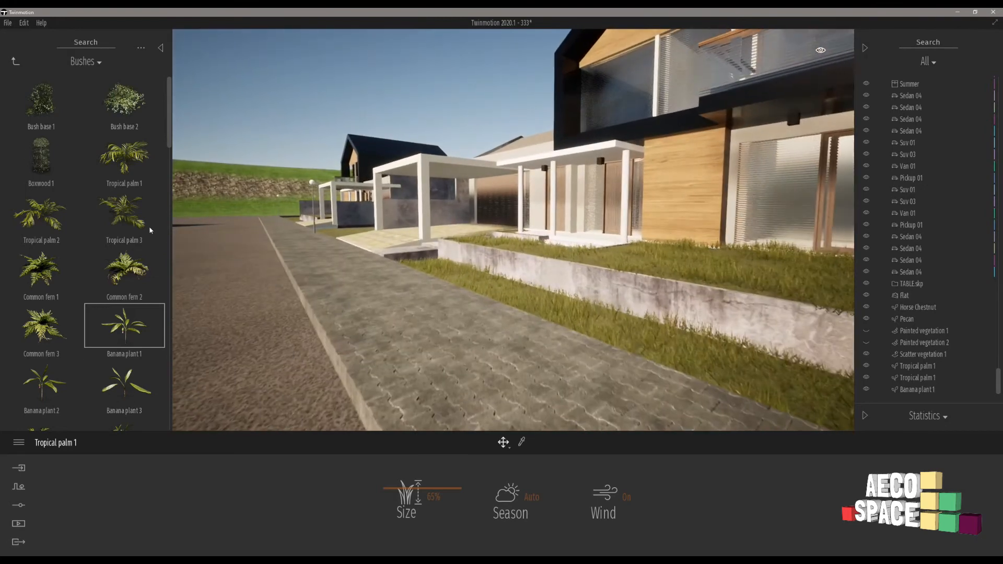
scroll(68, 315, "down", 3)
scroll(68, 292, "up", 1)
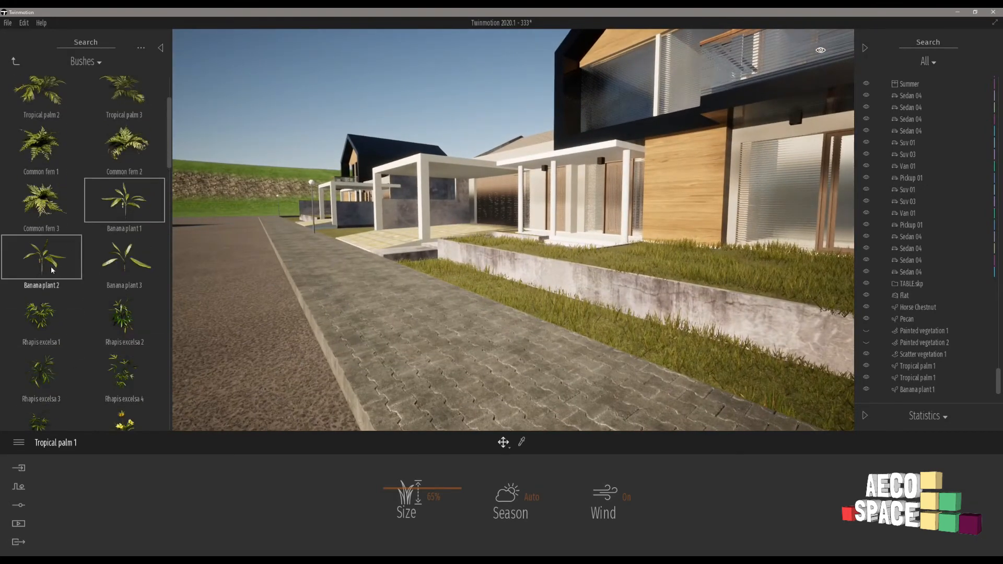
left_click_drag(42, 201, 667, 266)
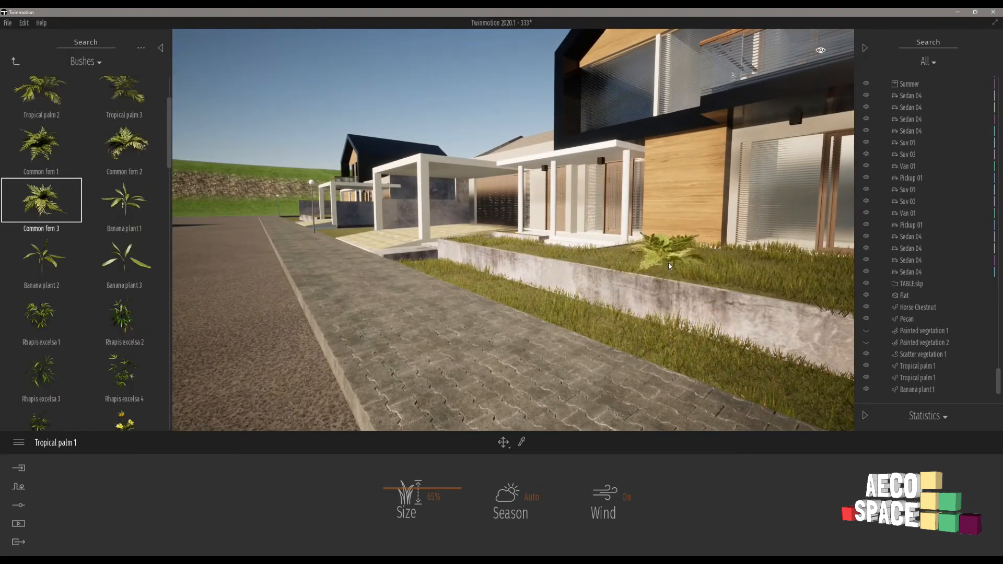
left_click_drag(782, 286, 781, 271)
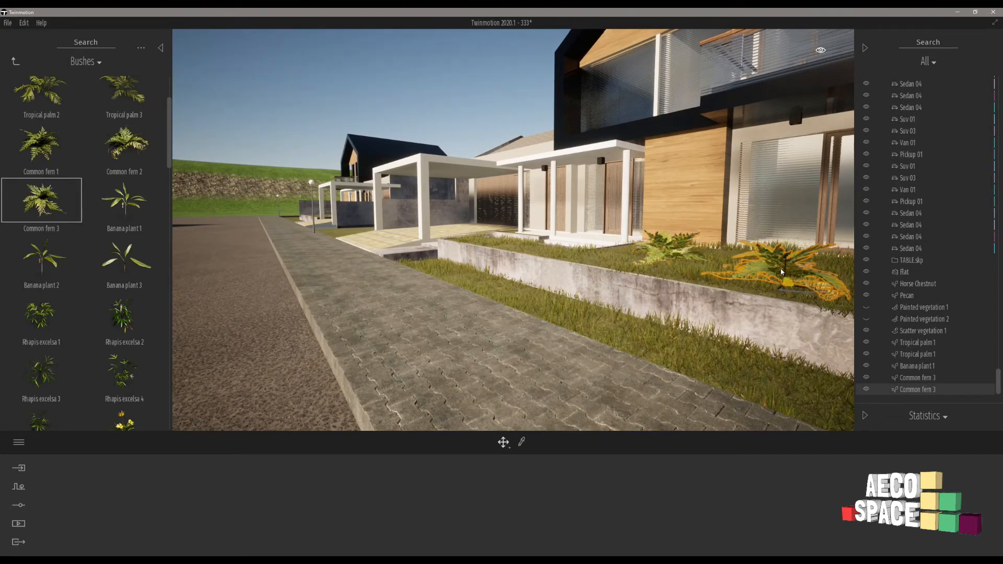
key("Escape")
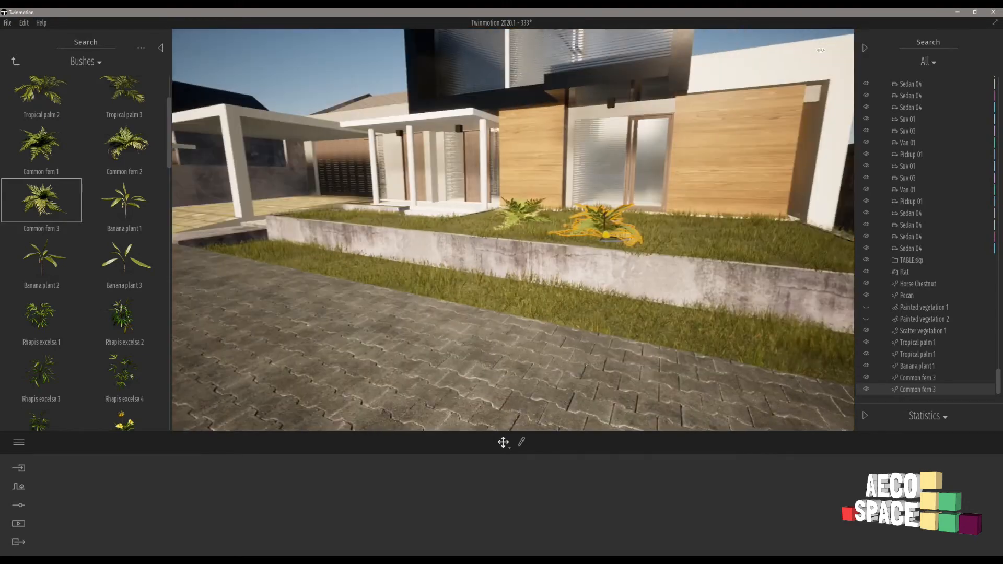
Scale up the fern nearer the boundary wall and move it along the lawn away from the other fern.
left_click(647, 245)
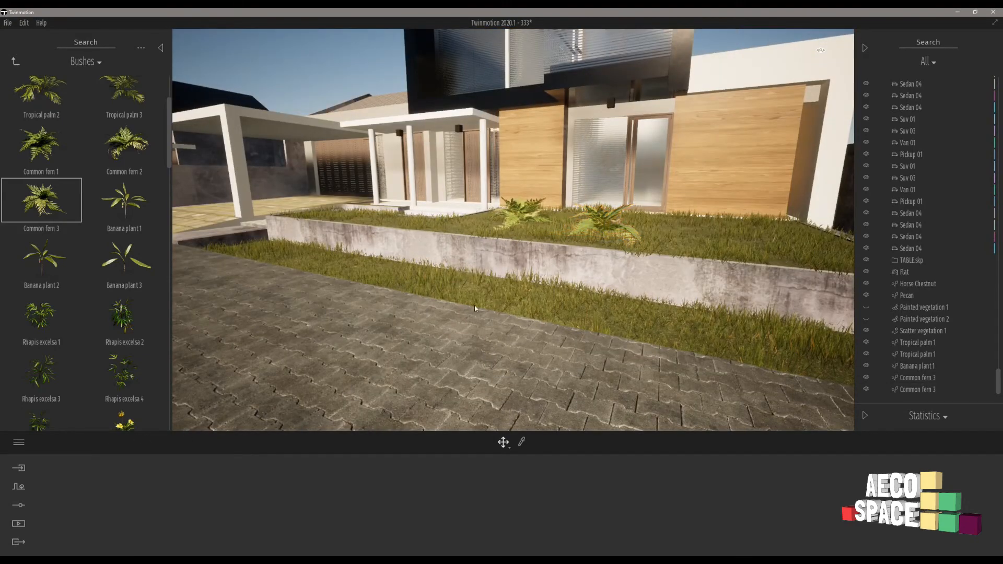
left_click(609, 224)
right_click_drag(609, 225, 416, 240)
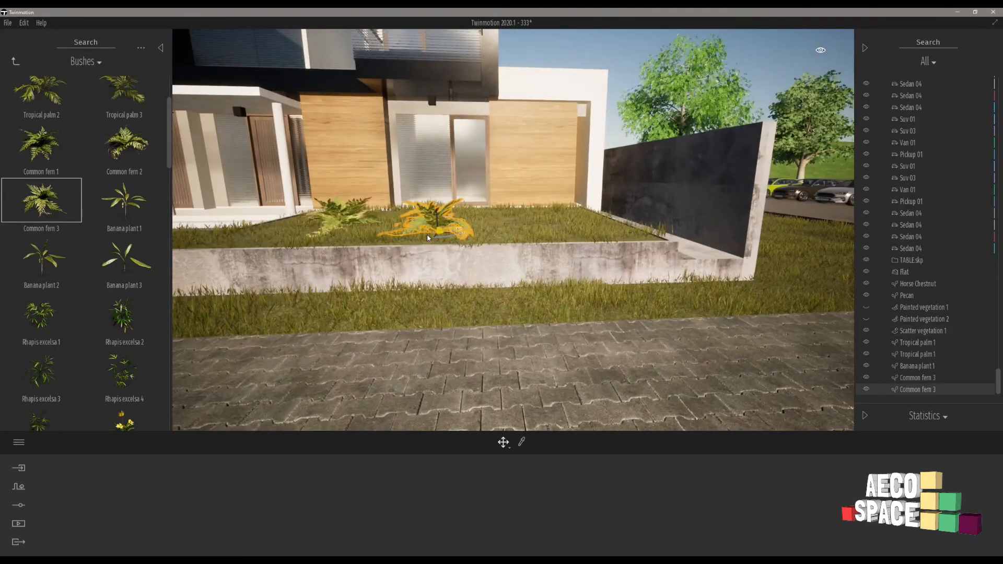
key("space")
left_click_drag(439, 227, 427, 193)
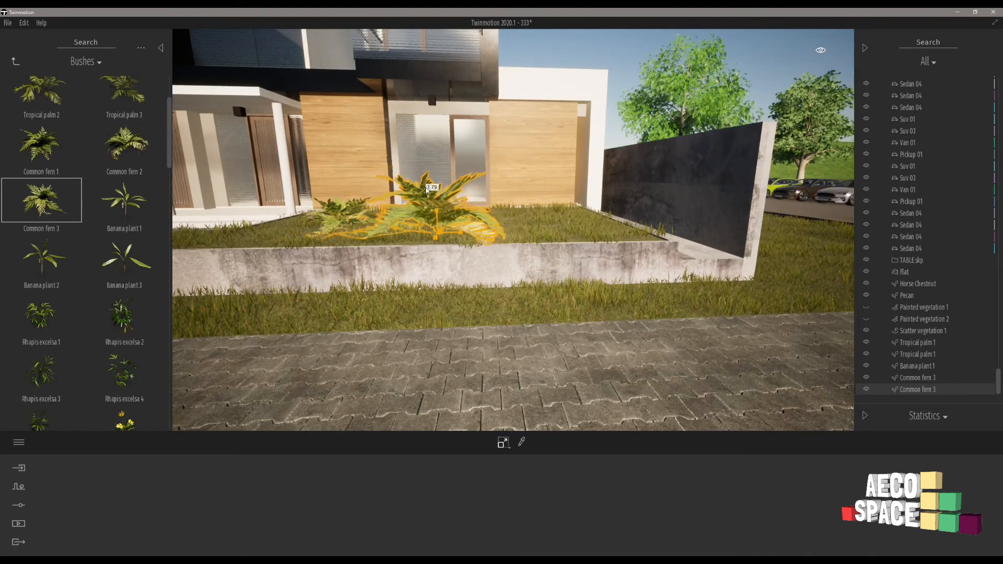
left_click(519, 191)
left_click(442, 214)
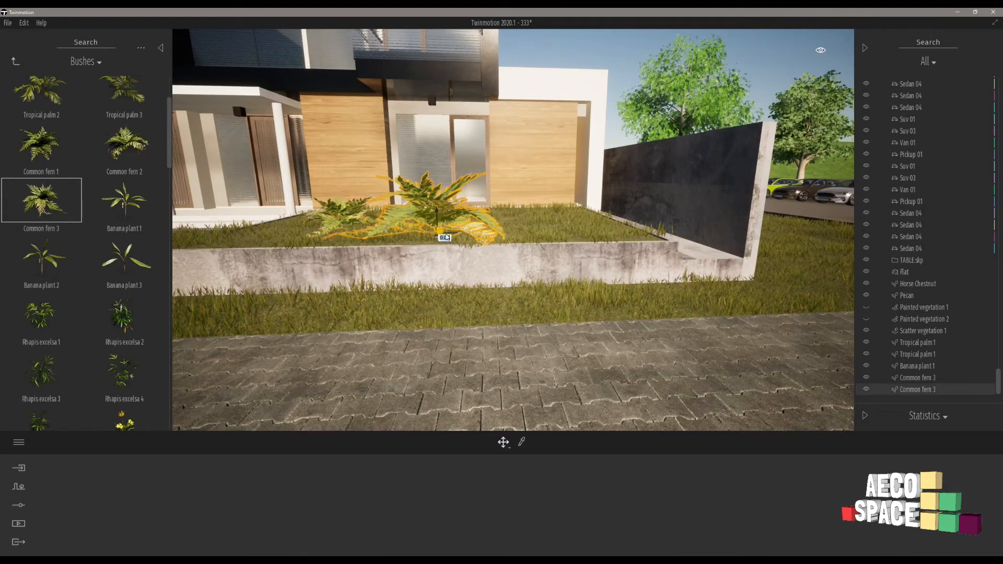
left_click_drag(447, 237, 544, 233)
key("Escape")
Plant a Bush base 2 and a Tropical palm 1 on the raised front lawn of another sunlit wood-clad house.
right_click_drag(658, 224, 452, 243)
key("w")
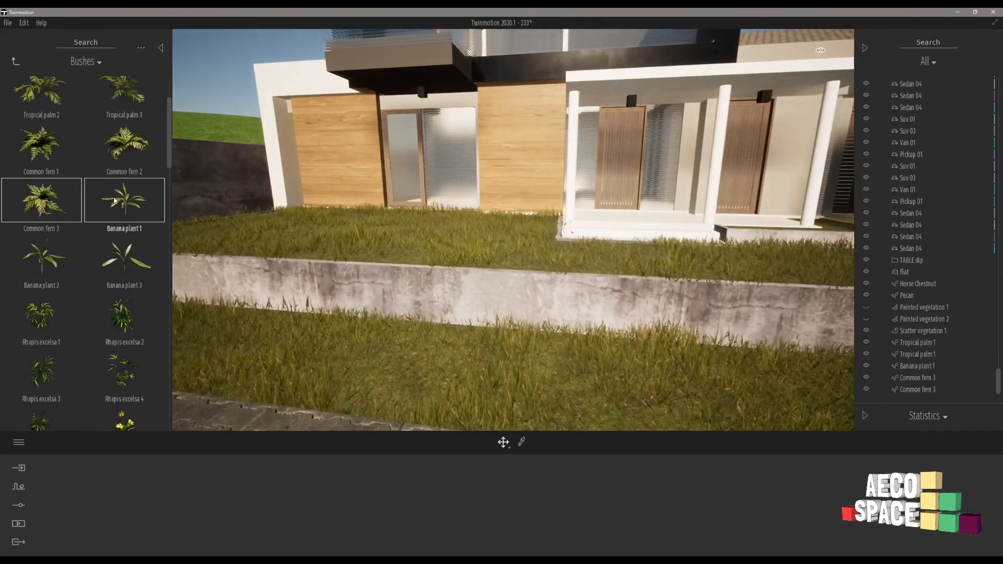
scroll(114, 200, "up", 2)
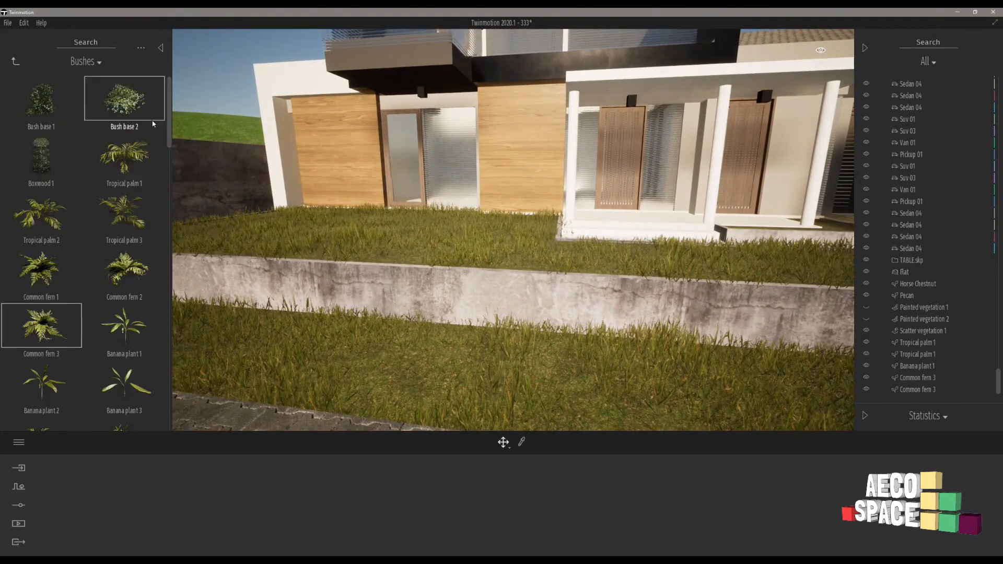
left_click_drag(292, 225, 339, 236)
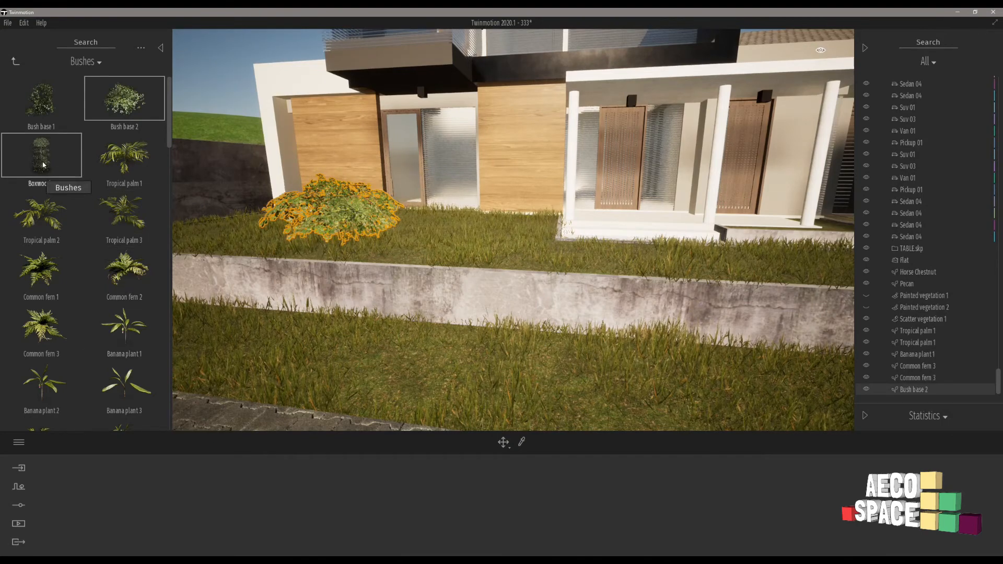
left_click_drag(124, 155, 468, 247)
Cross to the shaded house across the street and place a Common fern 3 and a Banana plant 1 on its raised lawn.
right_click_drag(441, 231, 679, 222)
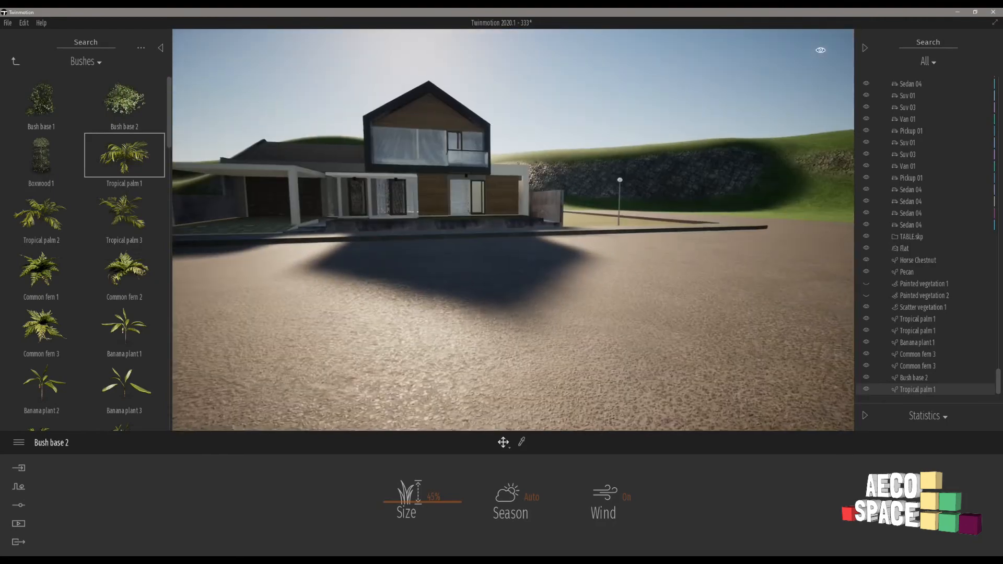
scroll(378, 223, "up", 8)
right_click_drag(487, 244, 443, 249)
scroll(443, 250, "down", 6)
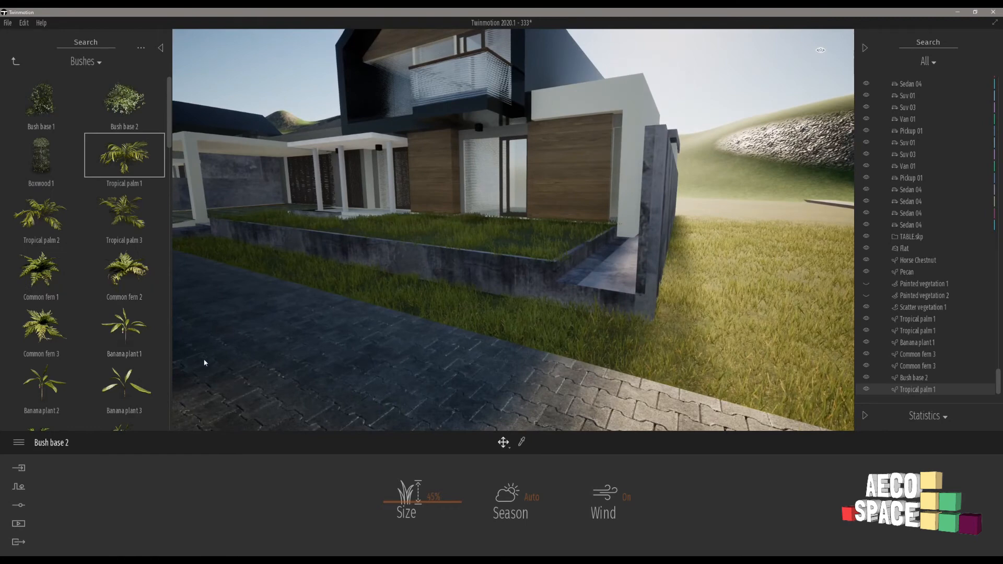
left_click_drag(35, 336, 531, 240)
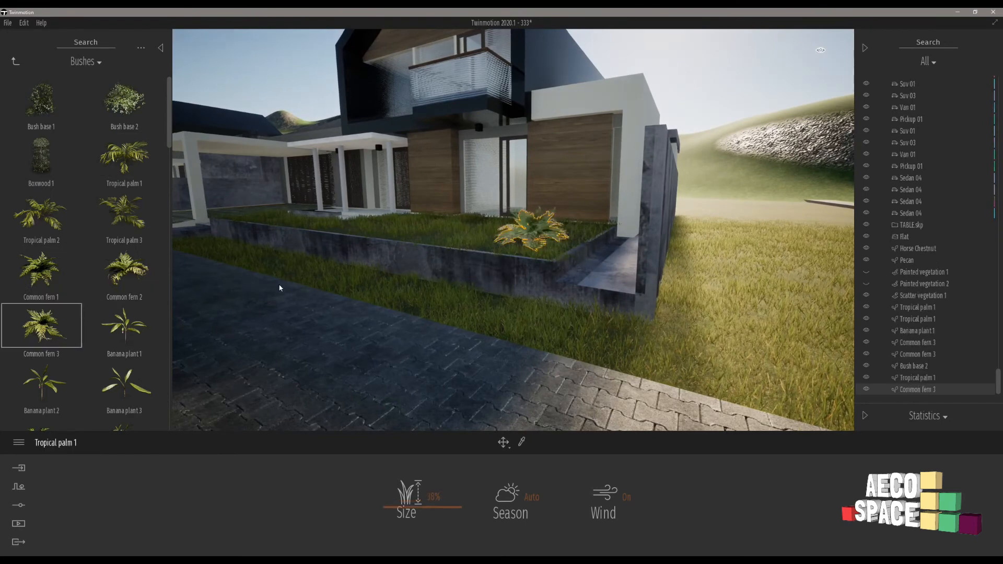
left_click_drag(123, 329, 430, 242)
right_click_drag(430, 242, 252, 228)
scroll(251, 227, "up", 8)
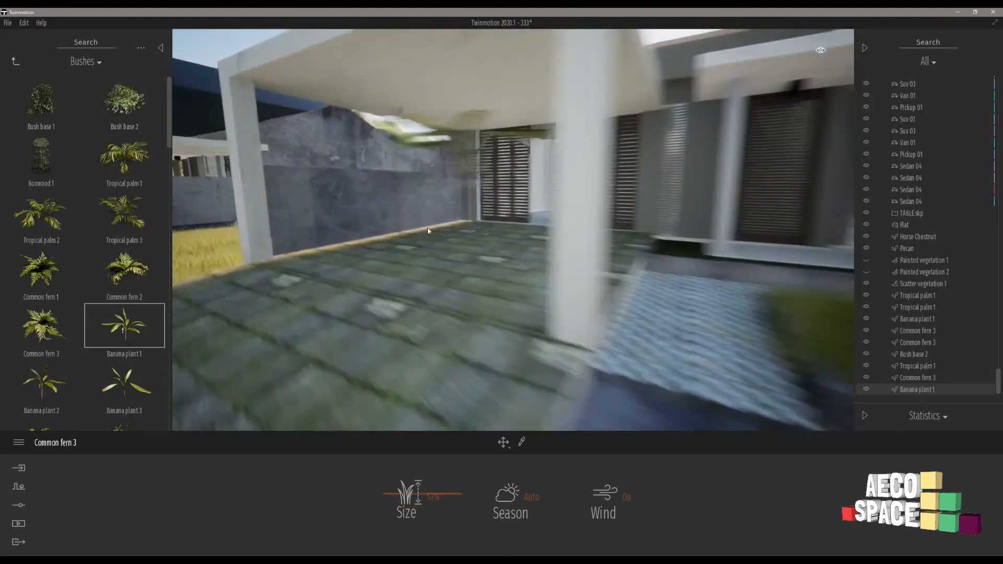
Place two Banana plant 1 plants on the raised front lawn behind the bench and resize the one nearer the boundary wall.
right_click_drag(544, 229, 459, 236)
key("w")
left_click(459, 233)
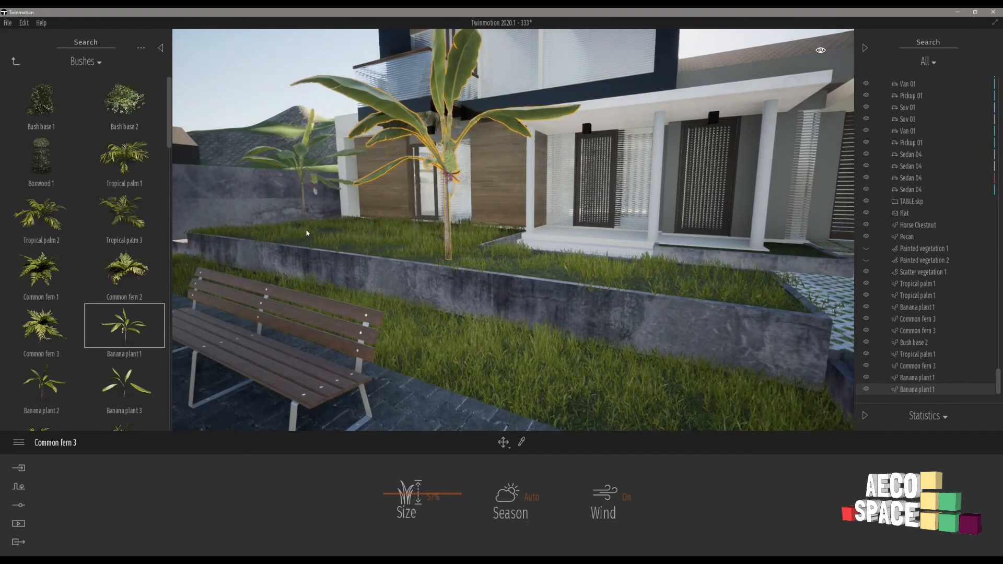
left_click(286, 235)
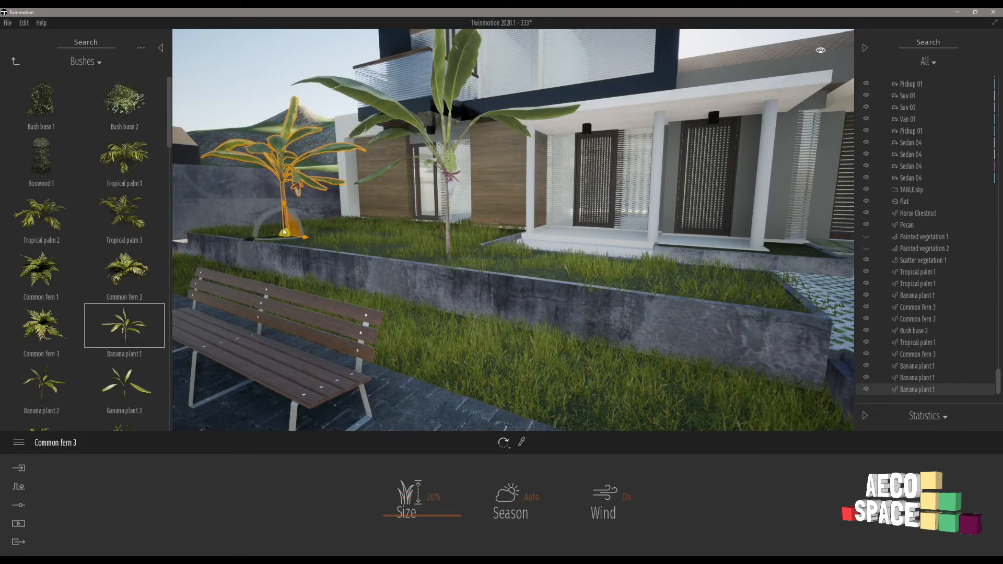
left_click_drag(287, 238, 298, 282)
Go to another wood-clad house with an unplanted raised front lawn, look through the bush models and save the project.
key("w")
right_click_drag(518, 242, 444, 241)
key("w")
key("w")
key("w")
right_click_drag(647, 269, 584, 251)
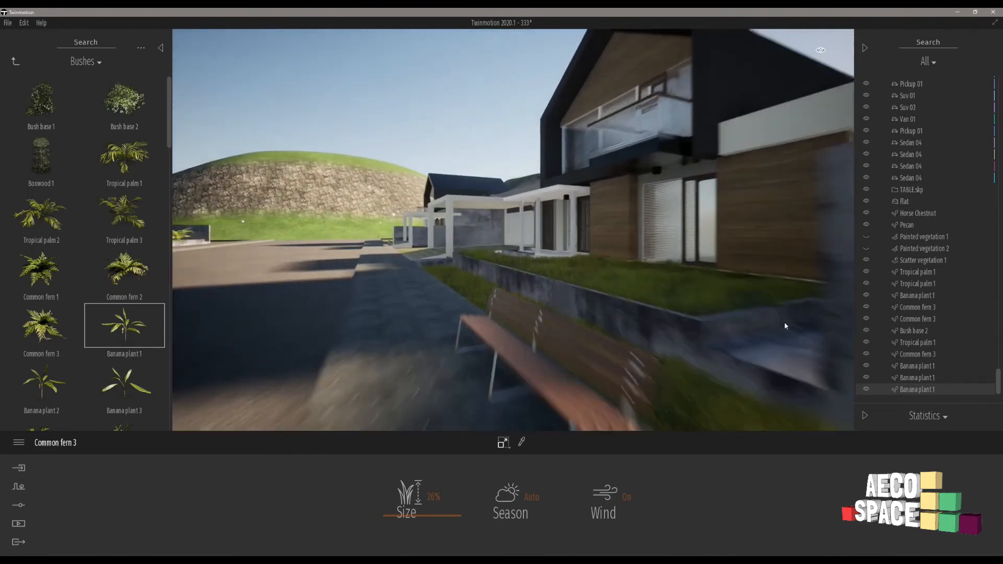
key("s")
key("a")
key("a")
right_click_drag(761, 287, 329, 231)
key("w")
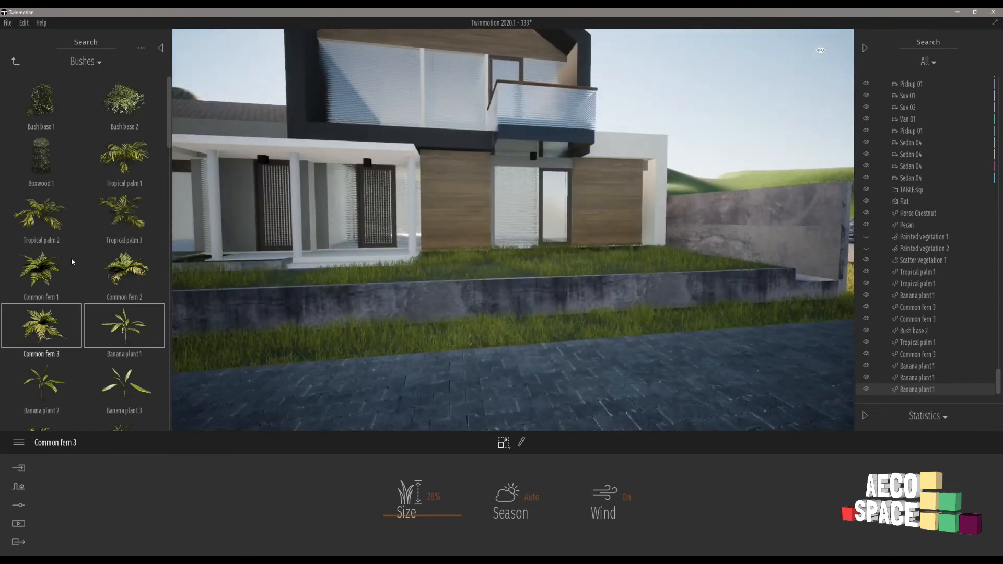
scroll(128, 200, "down", 2)
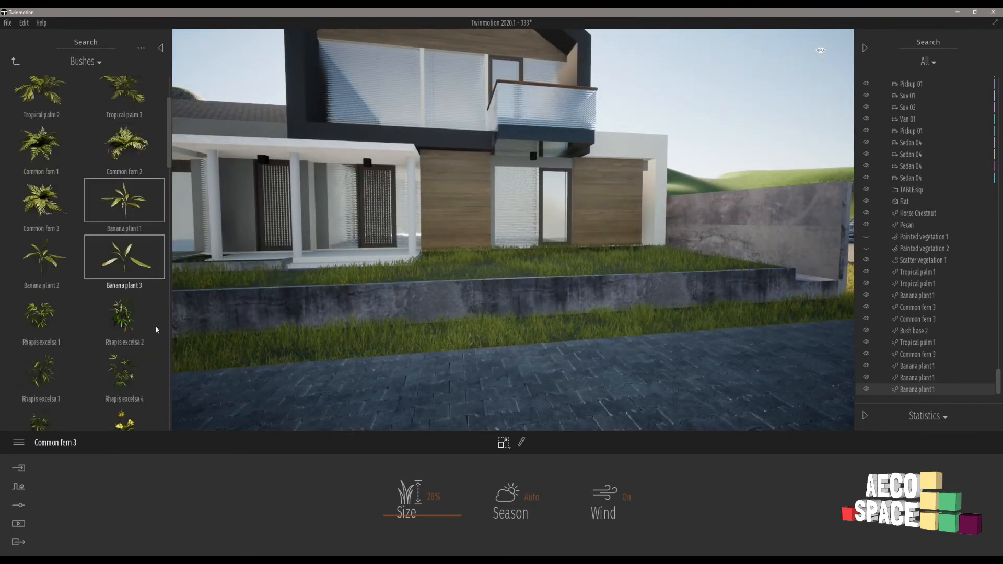
scroll(157, 330, "down", 3)
key("ctrl+s")
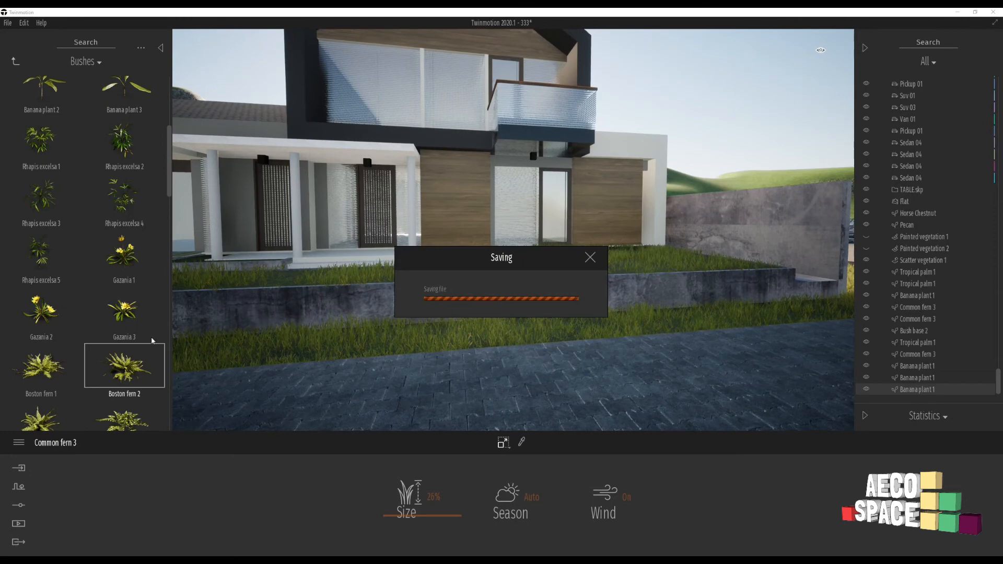
Plant a Leatherleaf fern 1 and a Leatherleaf fern 3 on the raised front lawn of this house.
scroll(157, 272, "down", 2)
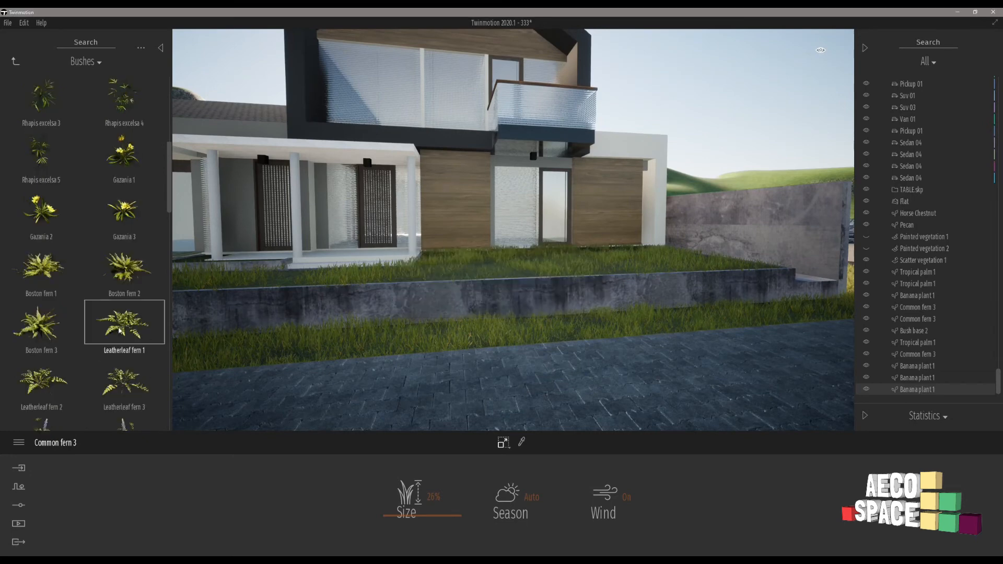
left_click_drag(649, 260, 650, 261)
left_click_drag(274, 336, 459, 261)
key("w")
right_click_drag(603, 253, 412, 314)
key("s")
key("w")
key("a")
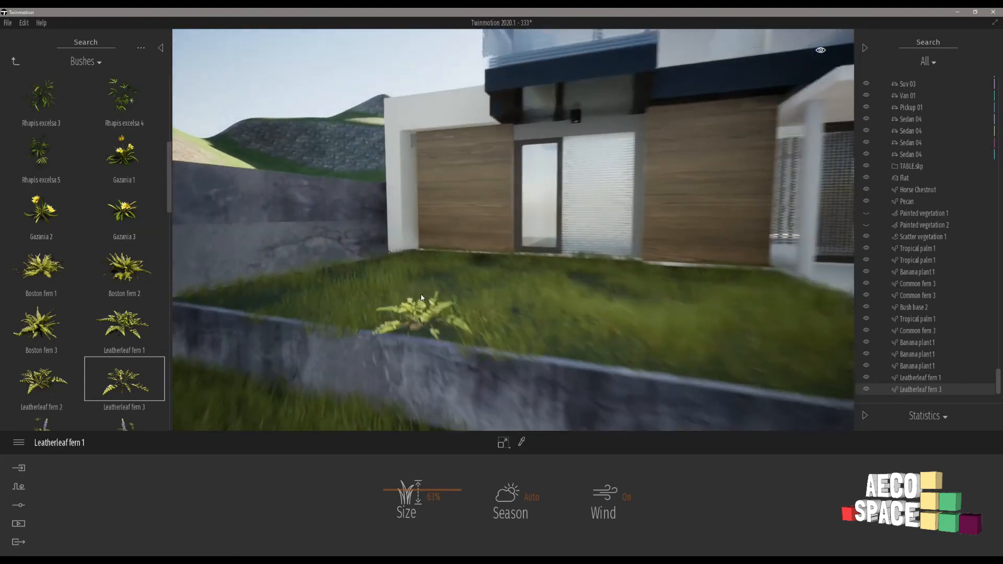
Plant three more Leatherleaf fern 3 plants along the raised lawn, from the boundary wall side towards the entrance porch.
left_click(428, 294)
left_click(692, 351)
key("s")
key("d")
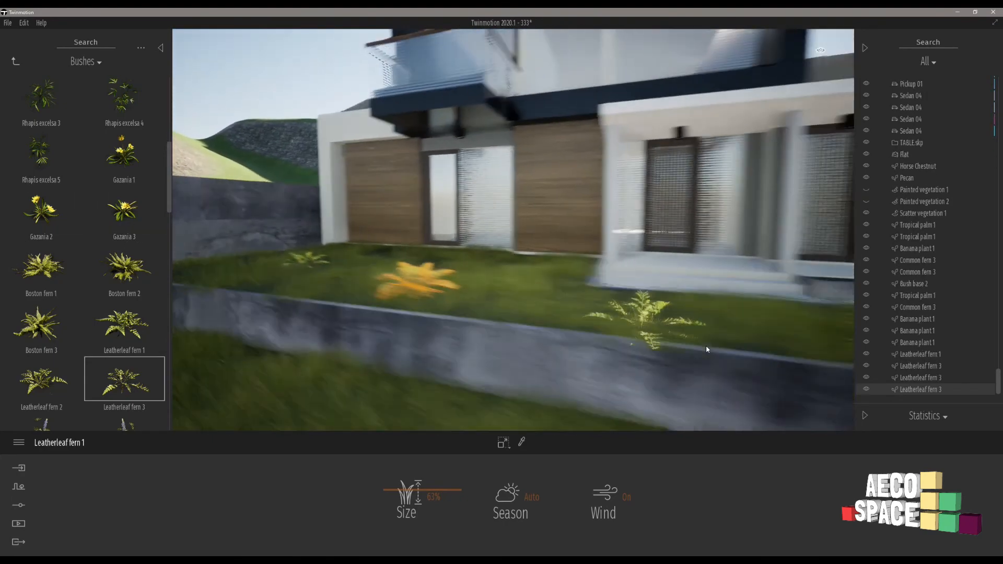
left_click(737, 337)
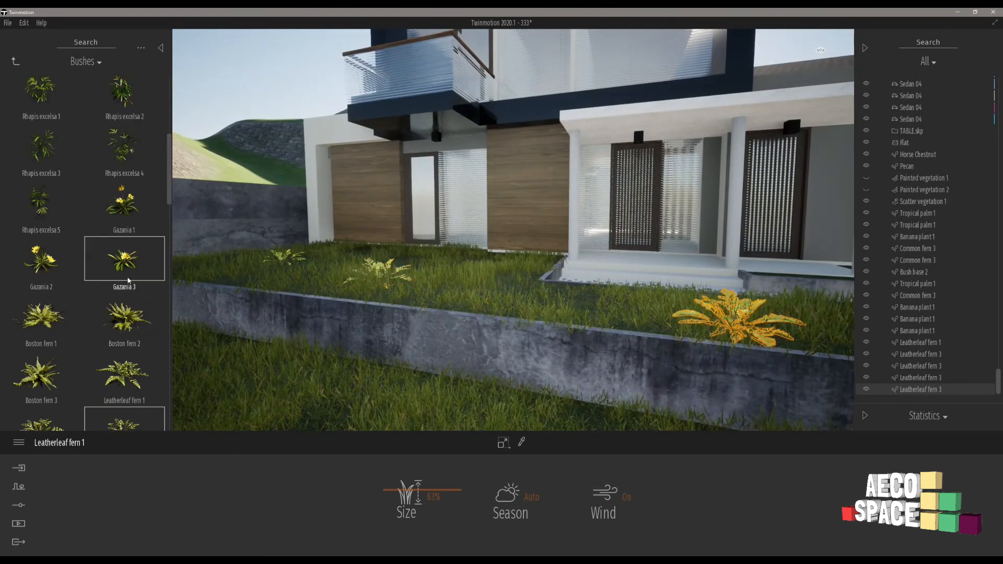
Place one Saguaro cactus 1 on the raised lawn near the boundary wall and end the placement.
scroll(126, 250, "down", 2)
left_click_drag(168, 206, 154, 336)
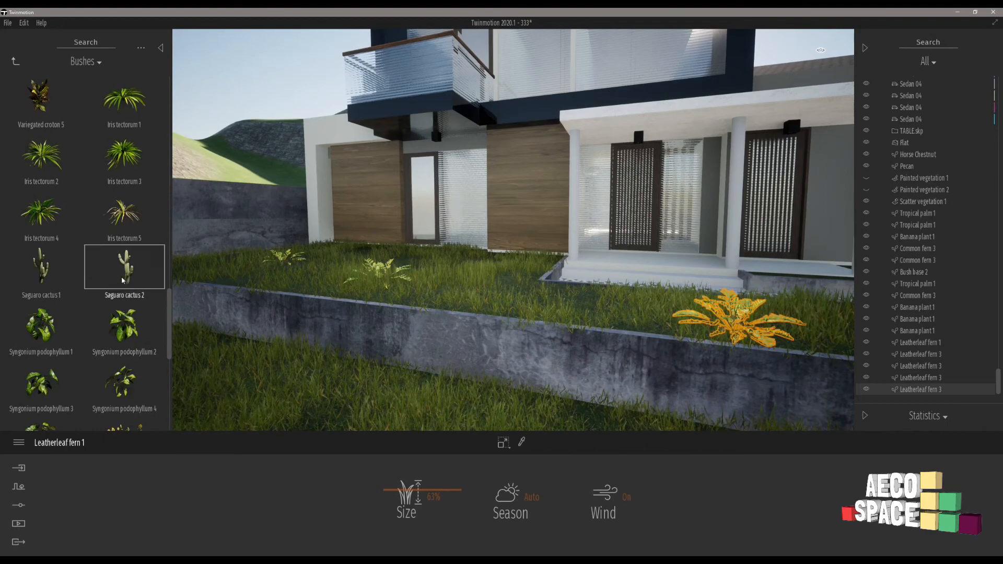
left_click_drag(41, 266, 244, 273)
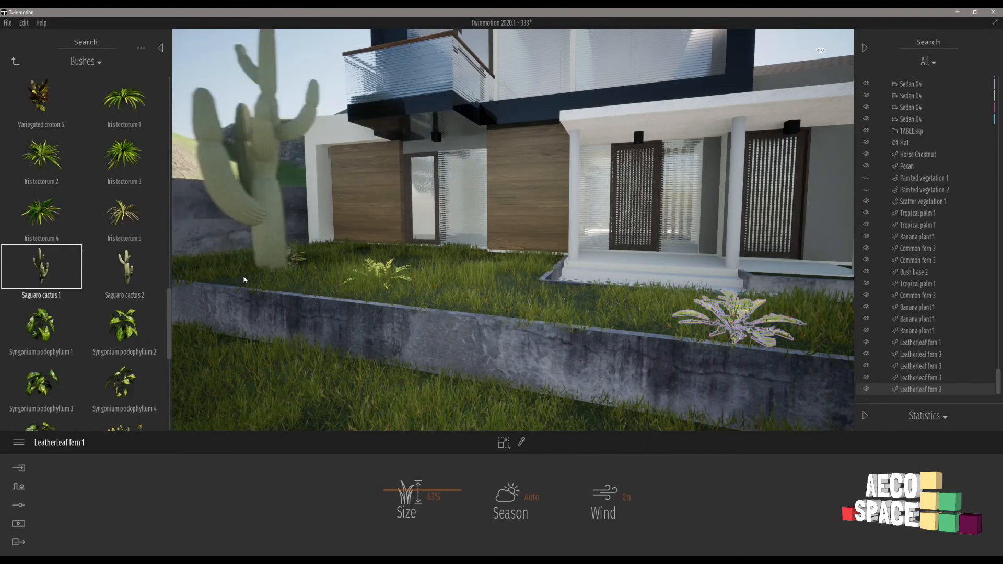
key("s")
key("d")
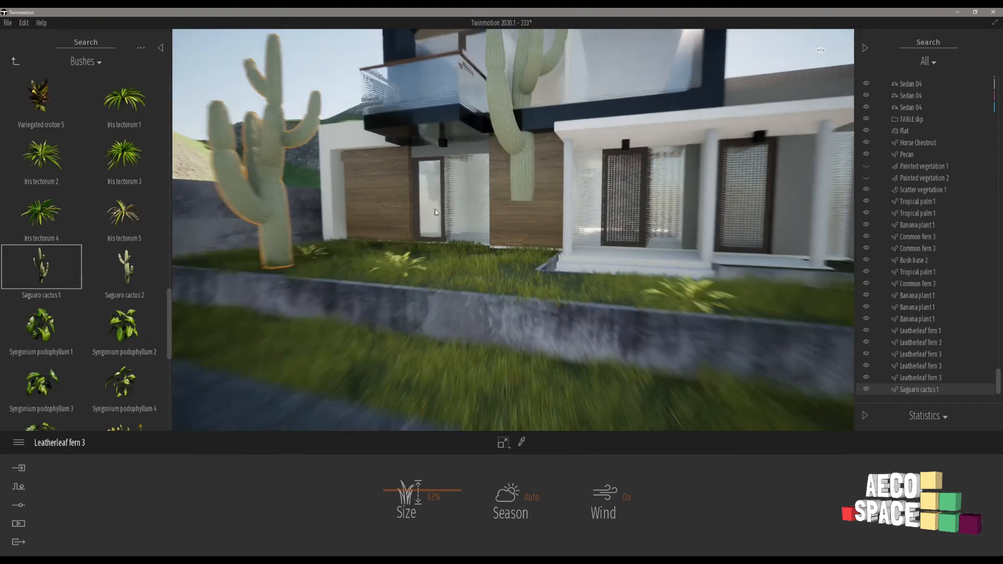
key("Escape")
key("Escape")
Back away from the planted house and examine the street between the two rows of houses.
key("s")
key("a")
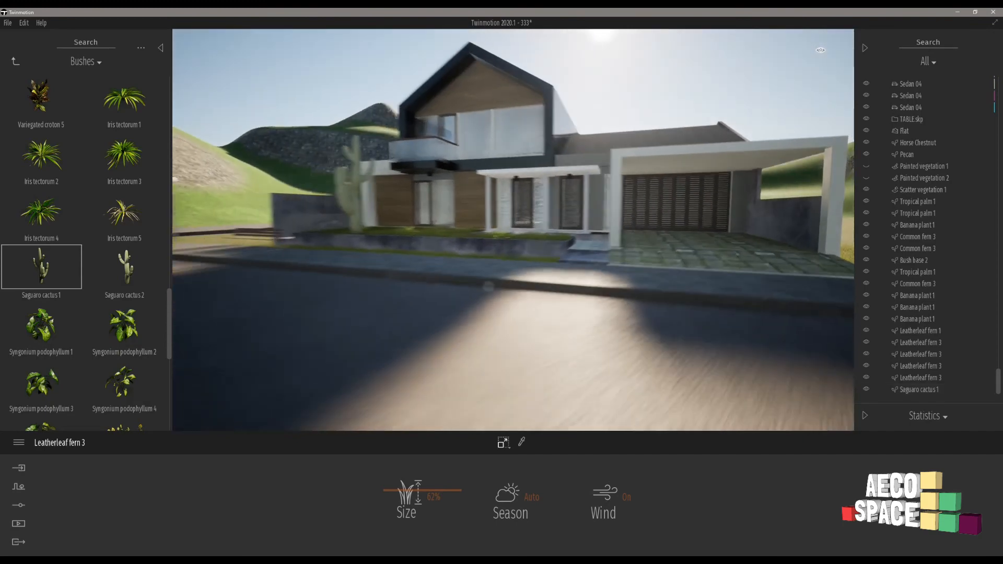
key("w")
right_click_drag(488, 286, 371, 190)
key("a")
key("s")
right_click_drag(531, 218, 643, 209)
key("w")
right_click_drag(511, 202, 528, 199)
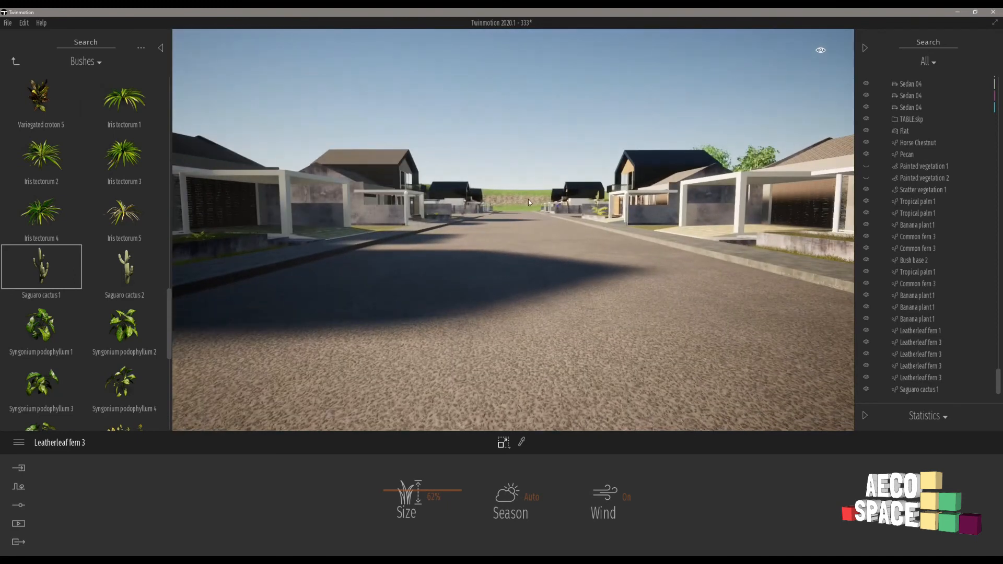
Filter the scene list to Vegetation and make Painted vegetation 1 and Painted vegetation 2 visible.
left_click(870, 50)
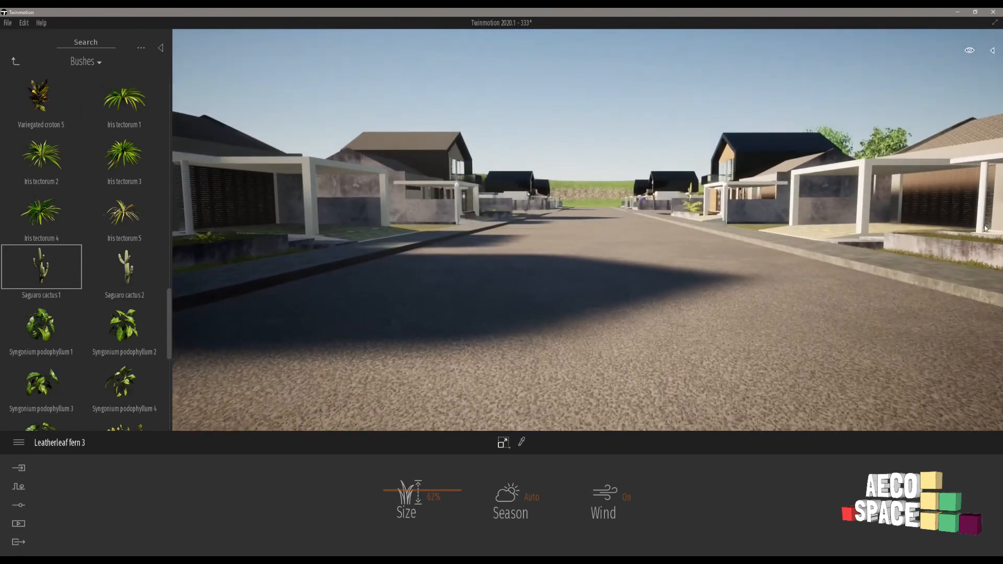
left_click(991, 51)
left_click(930, 62)
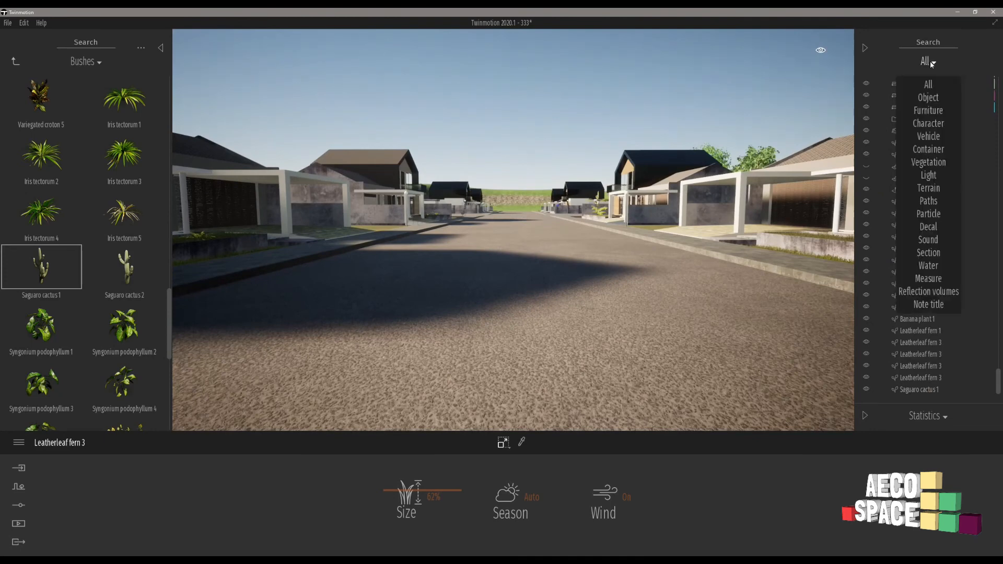
left_click(926, 63)
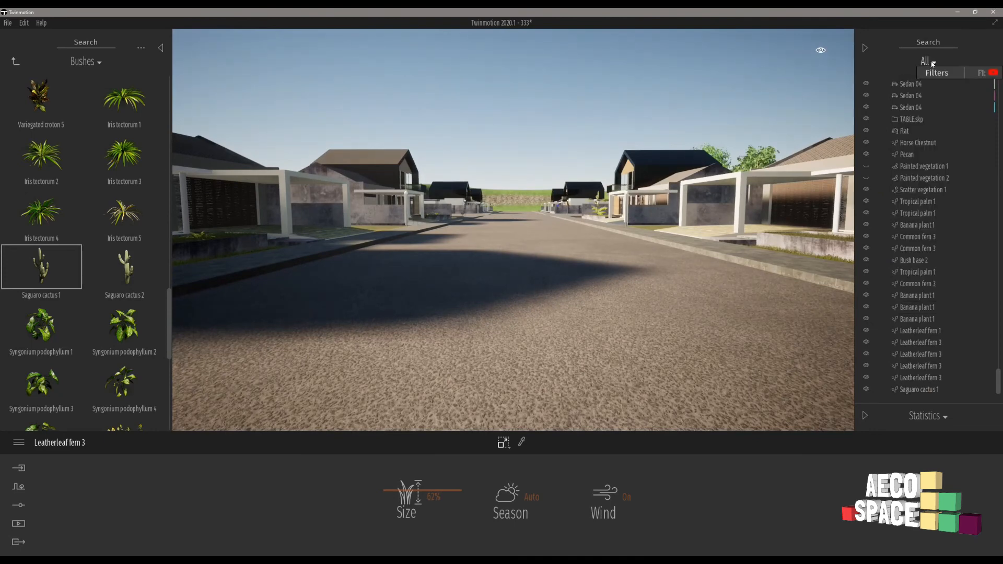
left_click(935, 63)
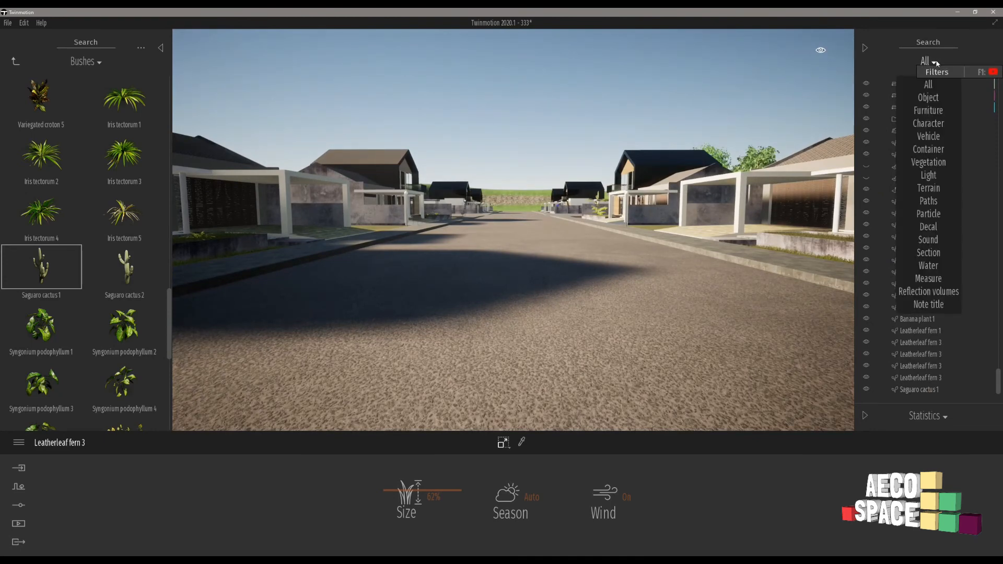
left_click(922, 163)
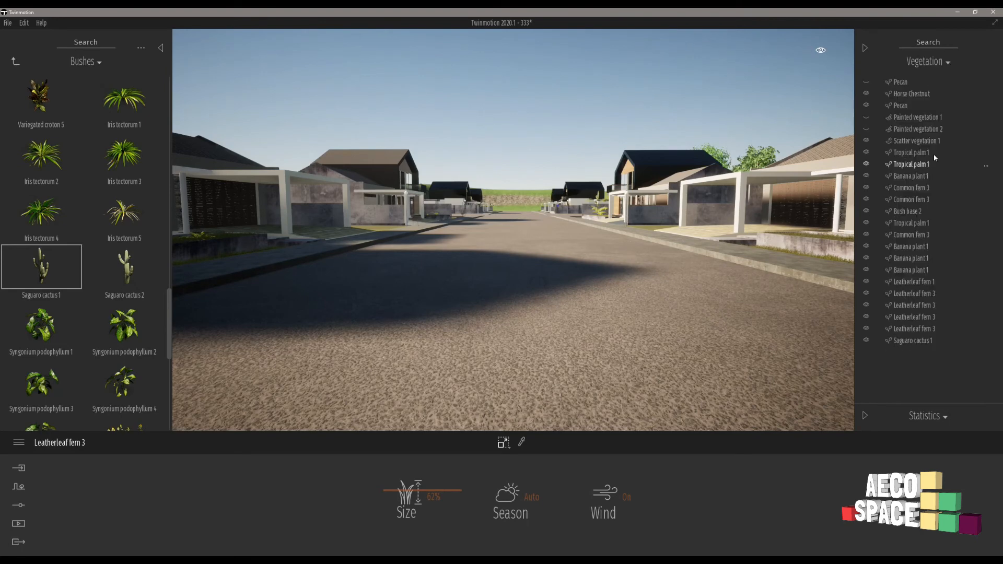
left_click(866, 130)
left_click(866, 129)
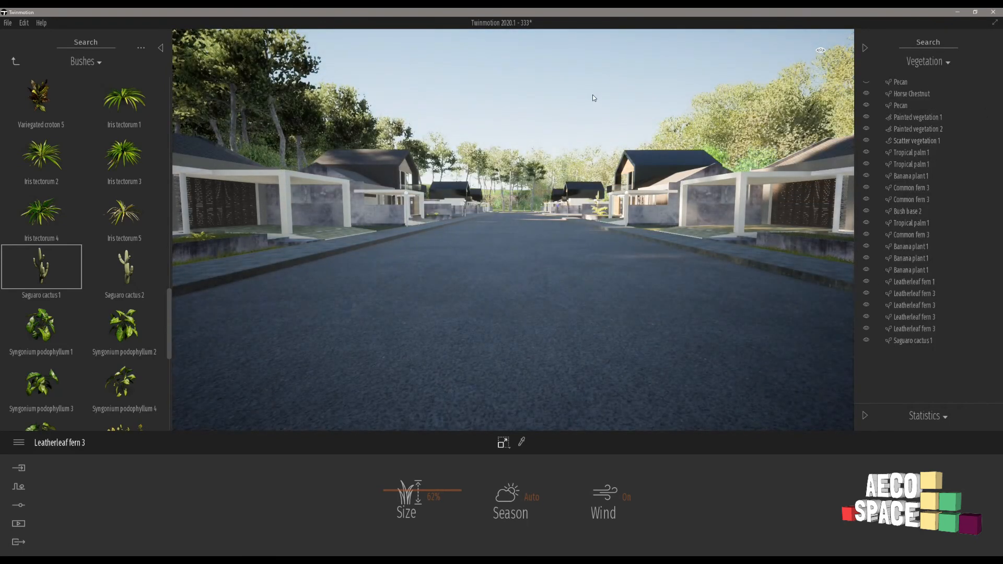
Examine the trees surrounding the site and the planted house fronts on both sides of the street.
right_click_drag(513, 229, 292, 269)
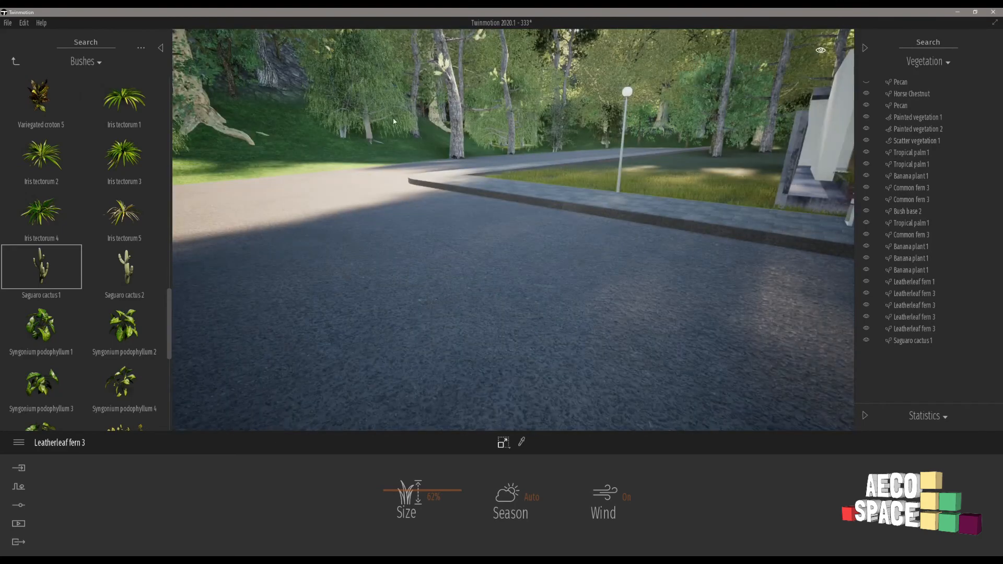
key("s")
key("s")
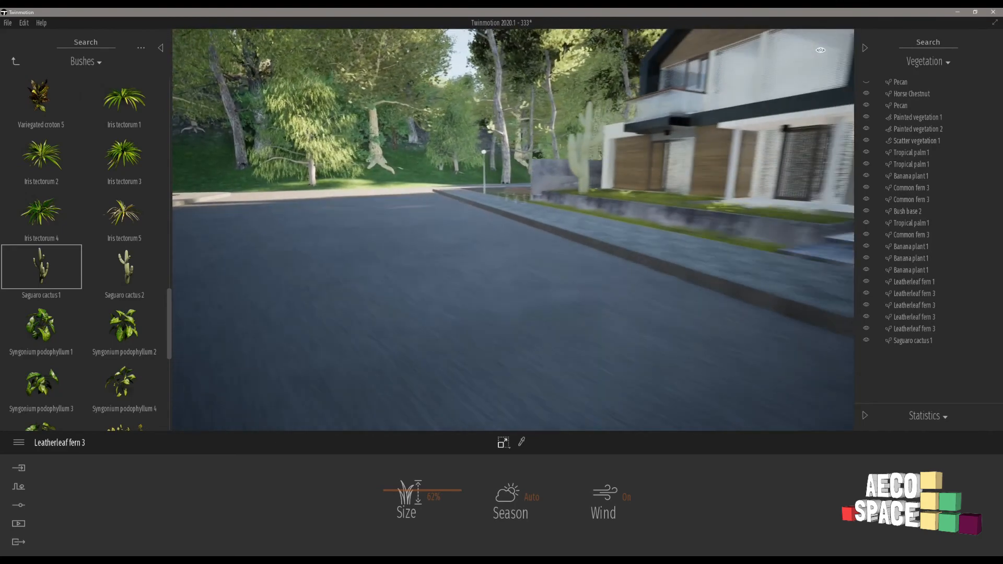
key("s")
right_click_drag(513, 230, 303, 187)
key("w")
key("w")
key("s")
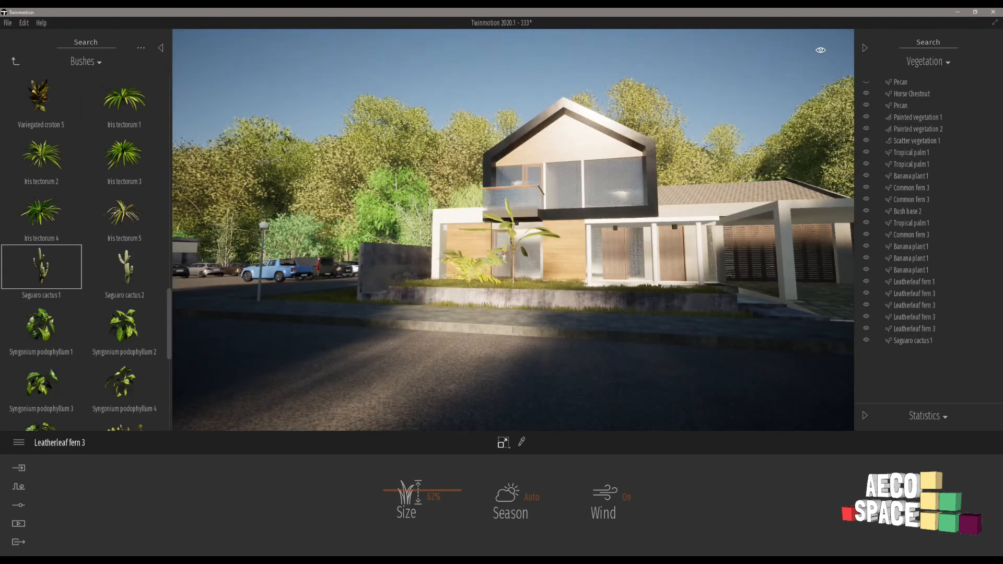
right_click_drag(324, 102, 405, 128)
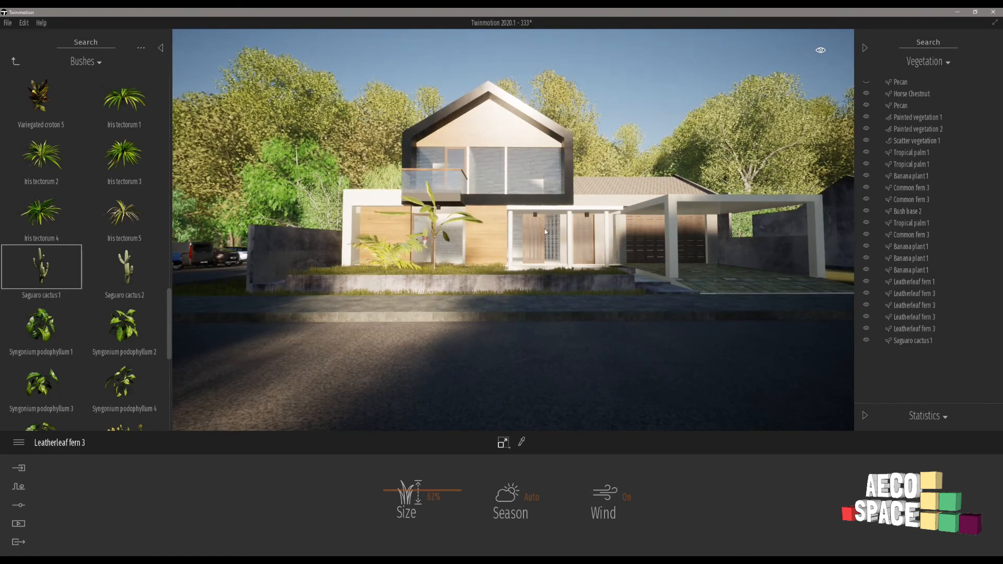
right_click_drag(367, 255, 553, 256)
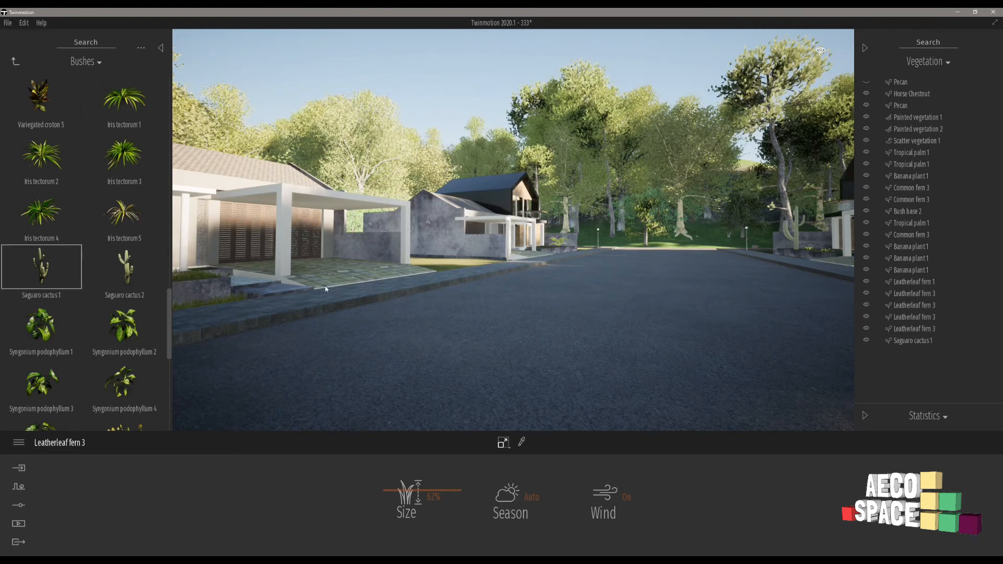
Return to the Vegetation and landscape categories in the library and examine the street in both directions.
left_click(16, 61)
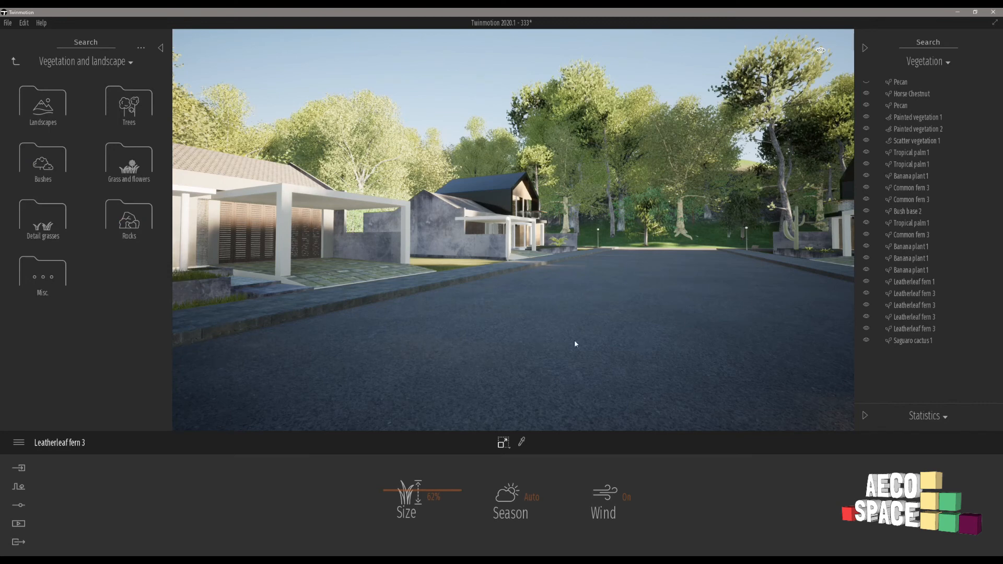
scroll(574, 341, "up", 4)
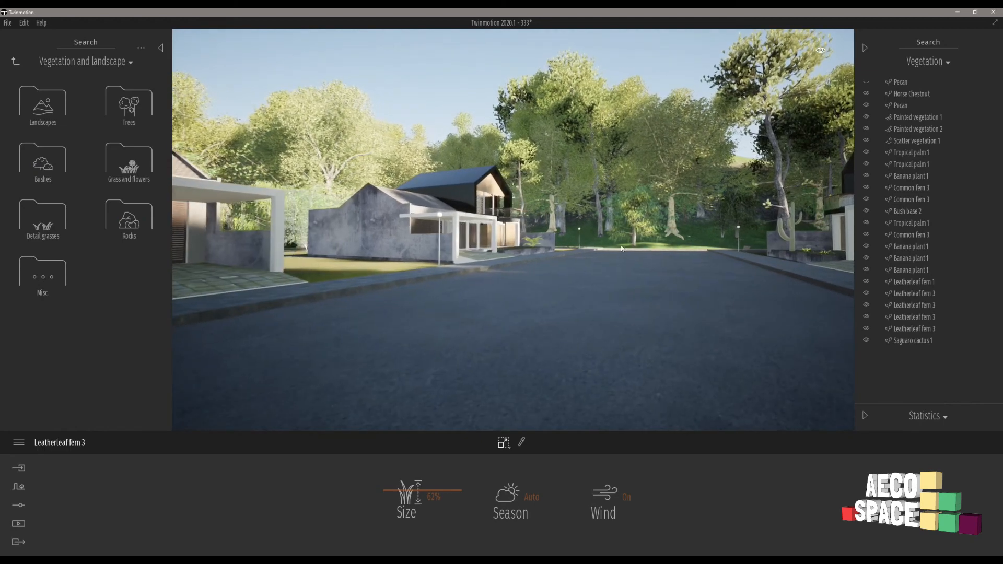
right_click_drag(578, 338, 491, 338)
mouse_move(815, 256)
right_mouse_down()
mouse_move(648, 250)
mouse_move(828, 246)
right_mouse_up()
right_click_drag(642, 247, 698, 245)
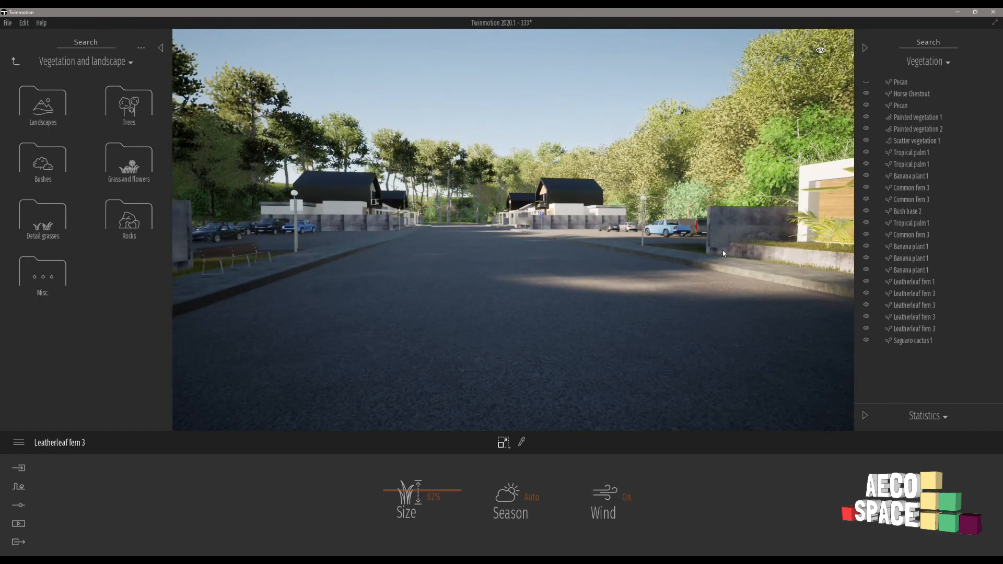